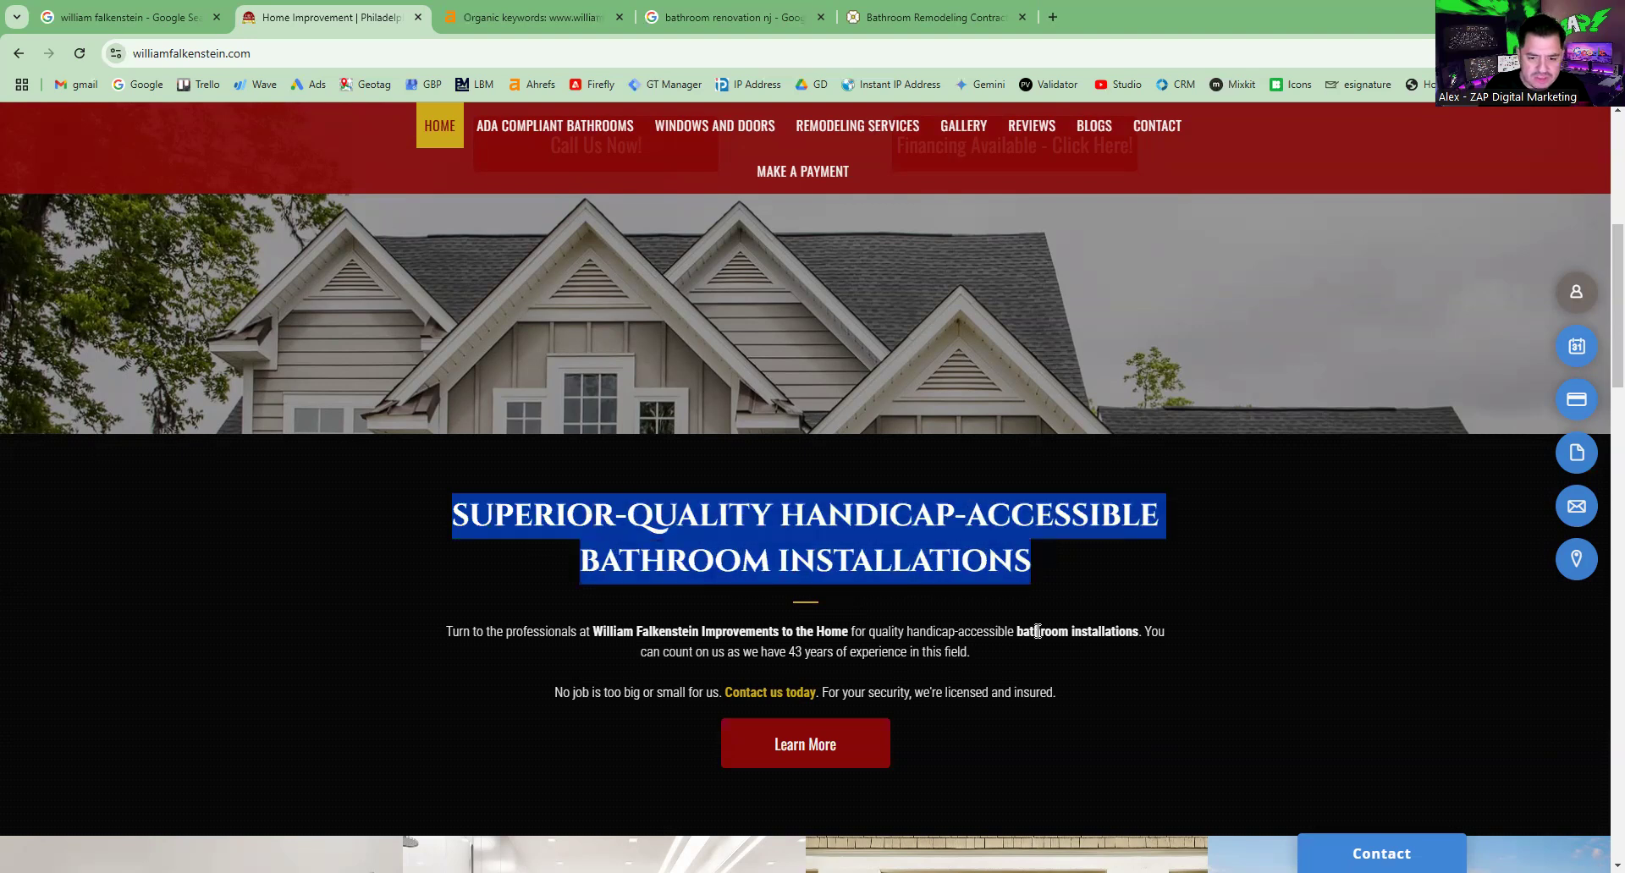
Review the home page's text on handicap-accessible bathrooms, window and door installation, and remodeling services, highlighting the window and remodeling paragraphs.
left_click(1017, 657)
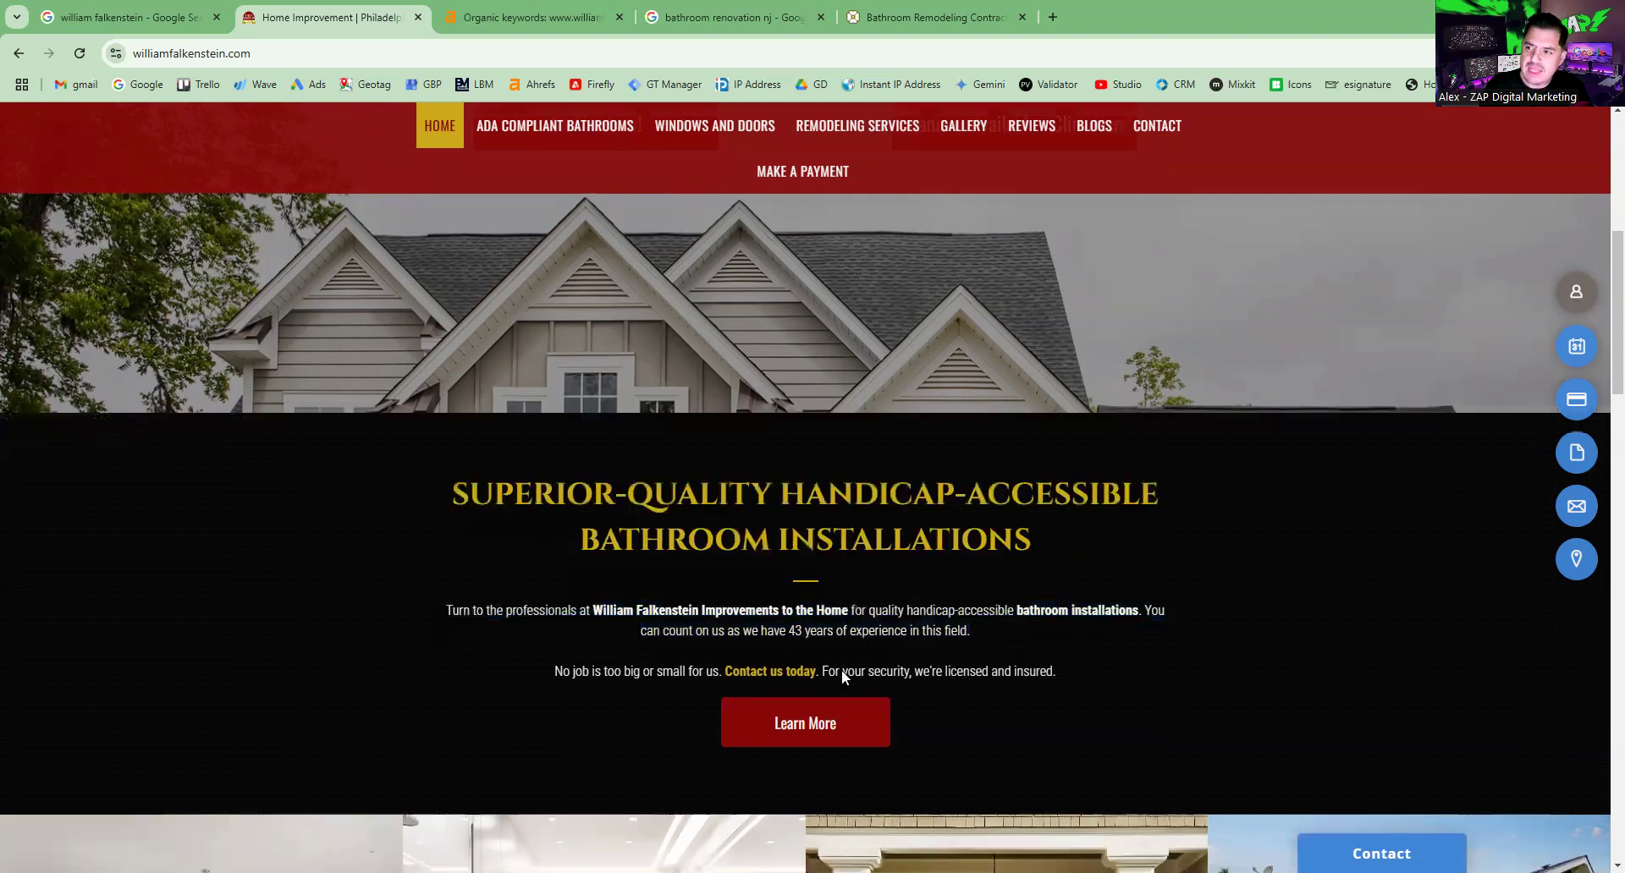
scroll(730, 656, "down", 7)
scroll(621, 589, "down", 3)
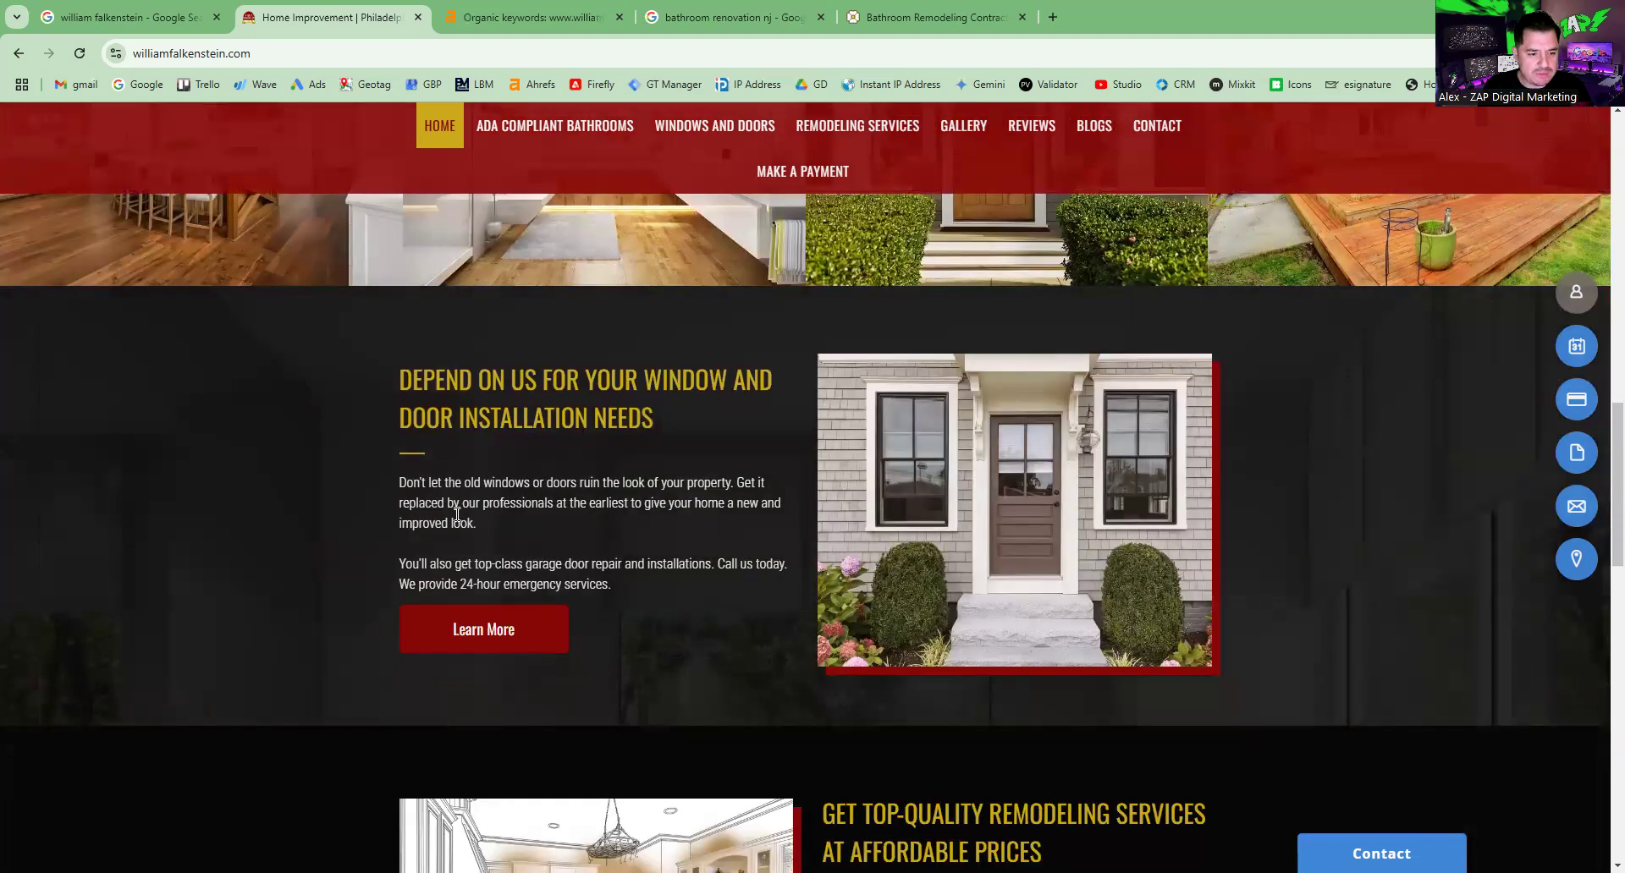
triple_click(389, 495)
scroll(1002, 616, "down", 3)
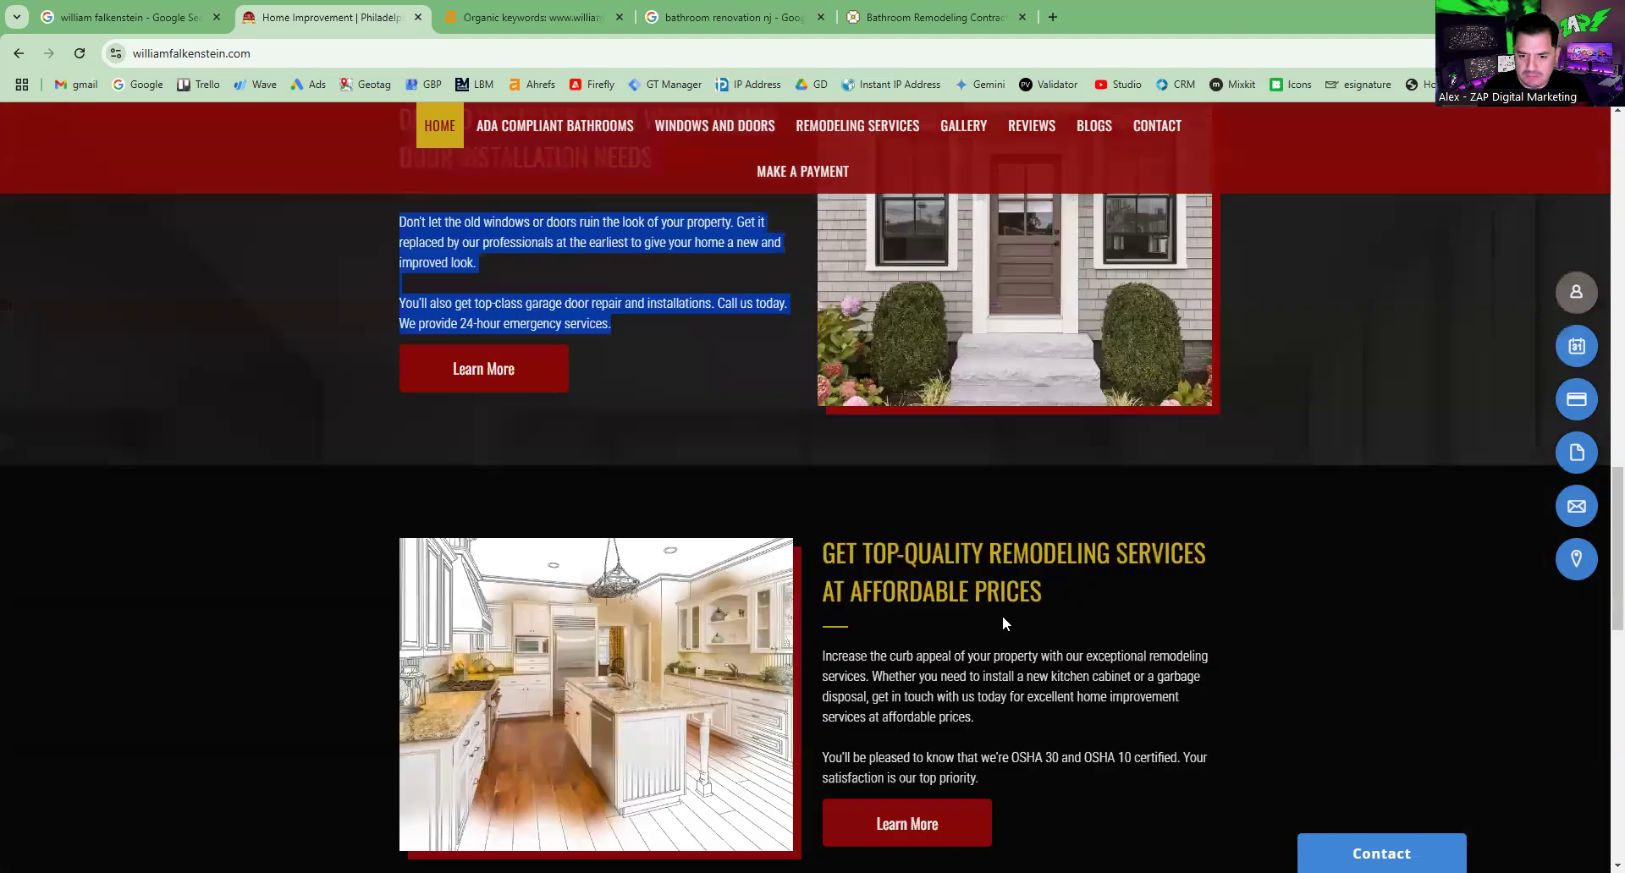
scroll(985, 607, "down", 2)
triple_click(828, 506)
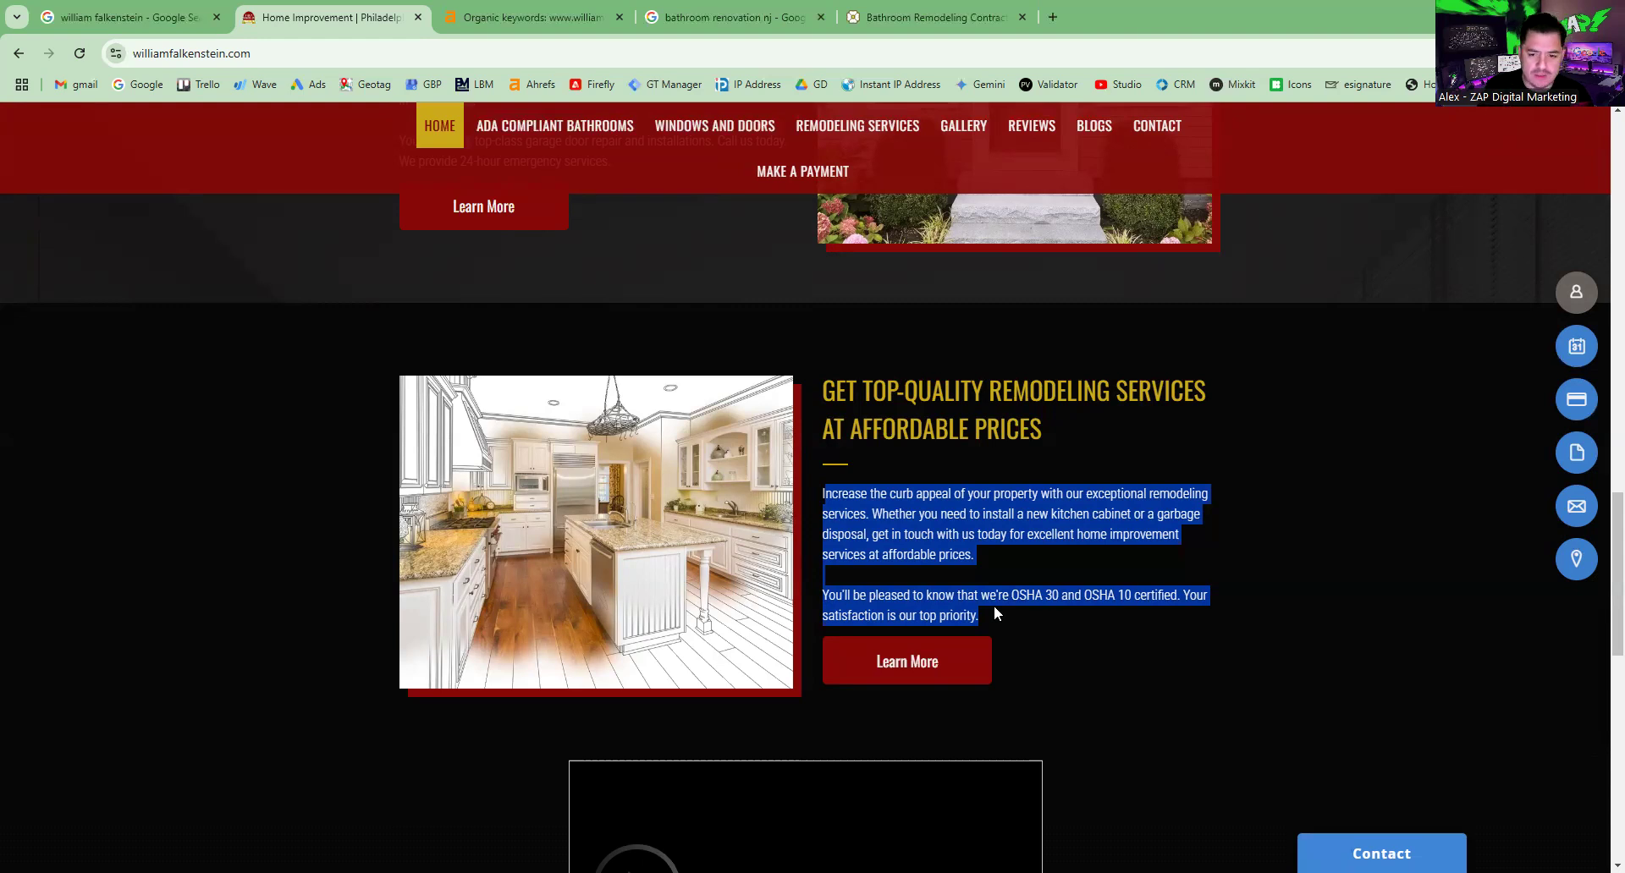
Check the home page's video, contact information and areas served, then return to the page header.
scroll(929, 669, "down", 5)
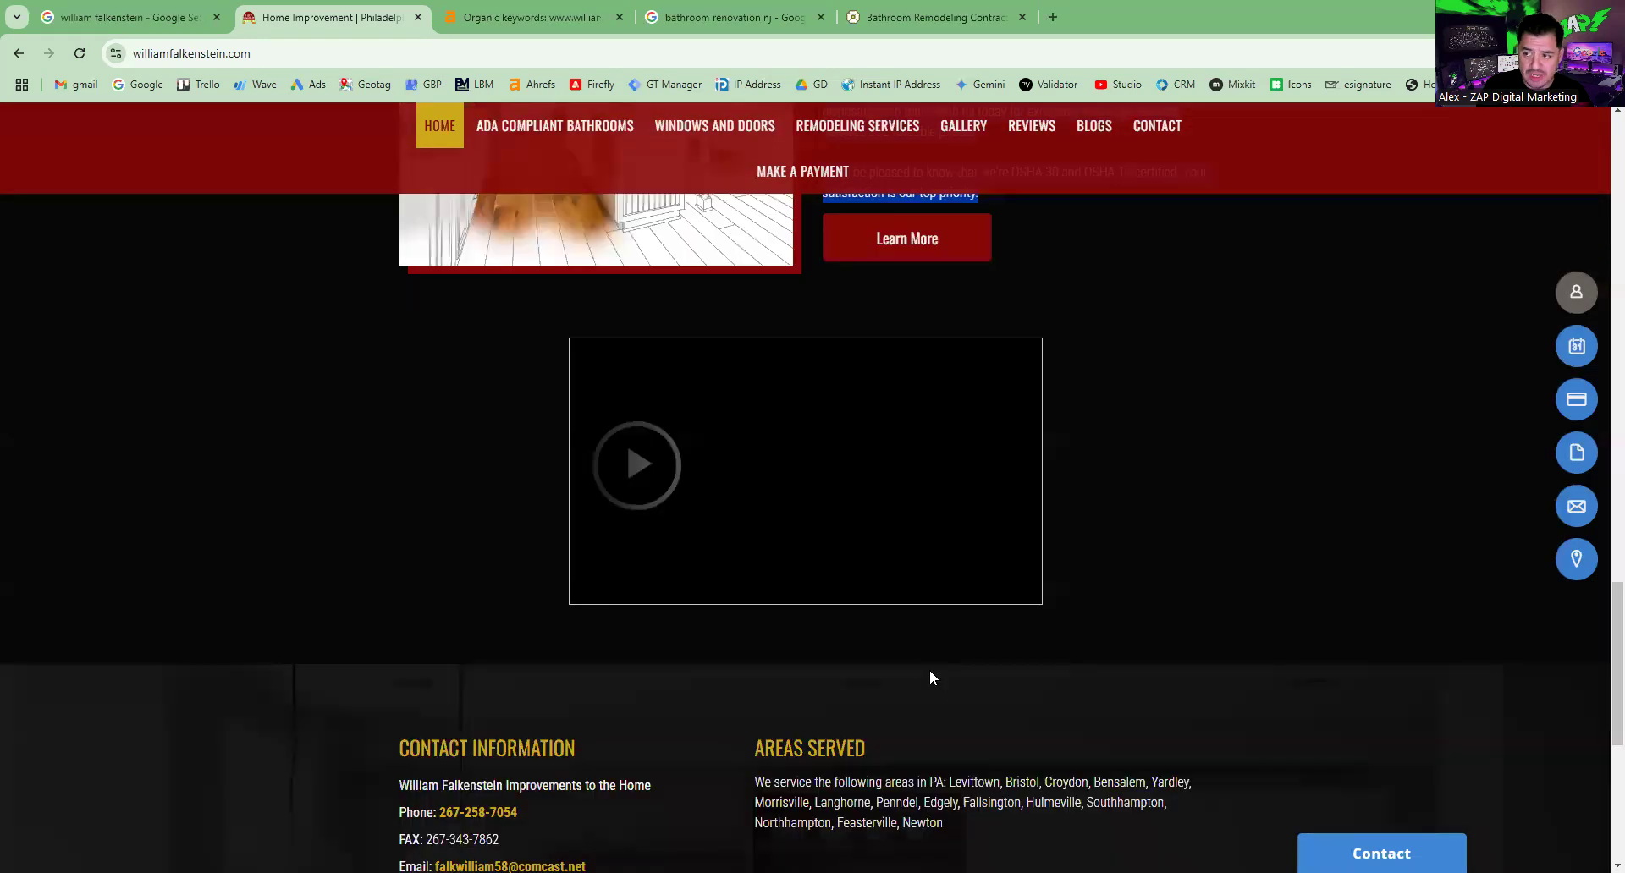
scroll(579, 713, "down", 3)
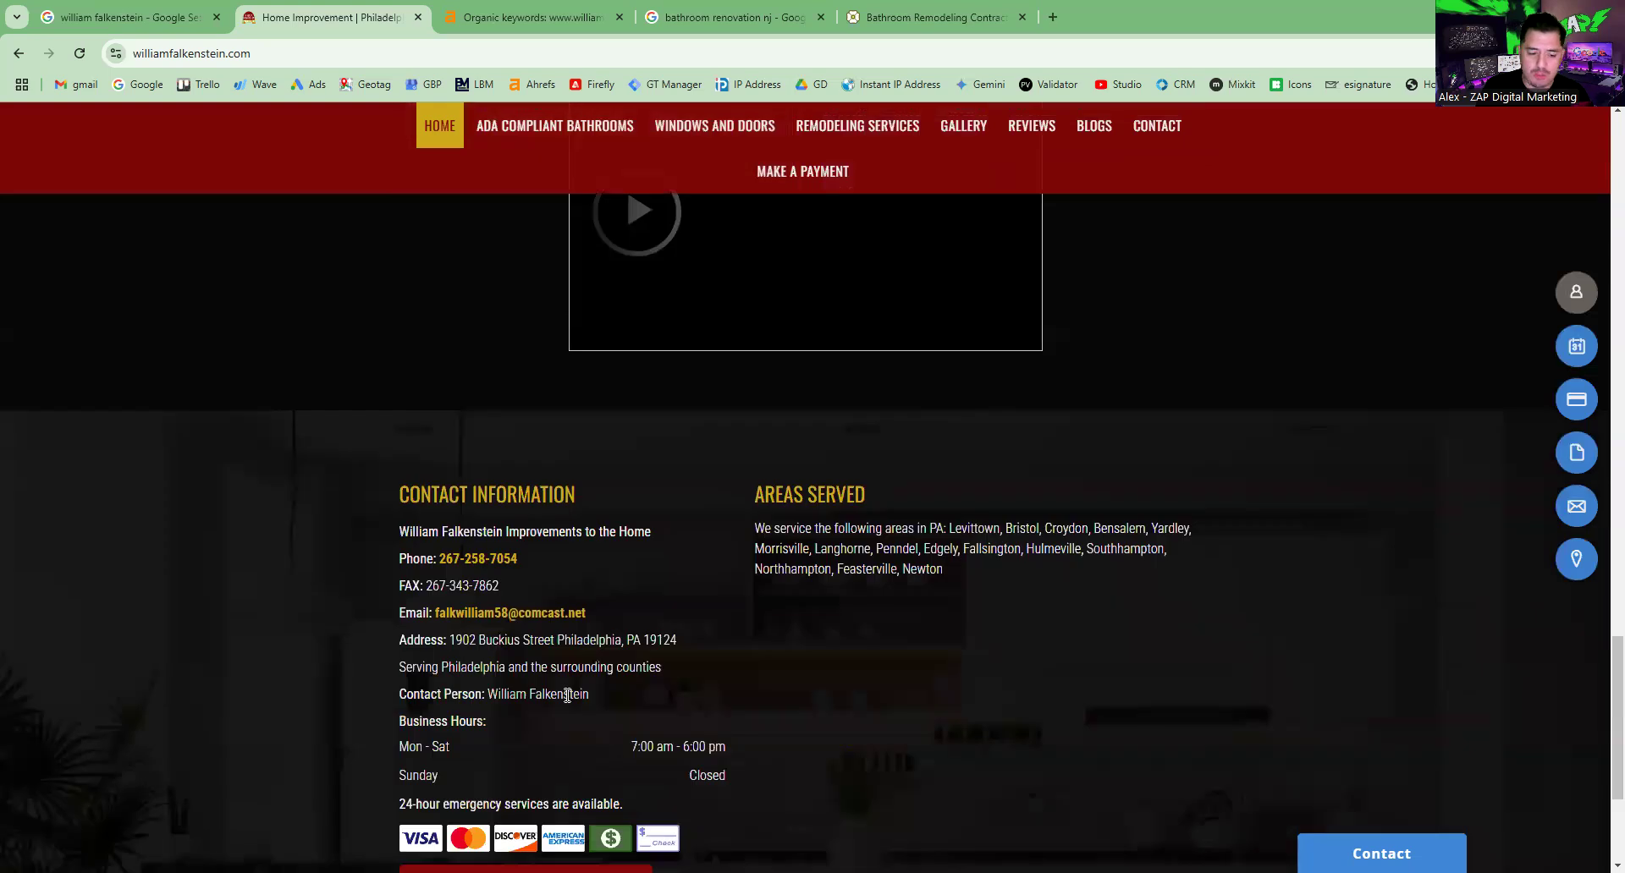
scroll(533, 639, "up", 15)
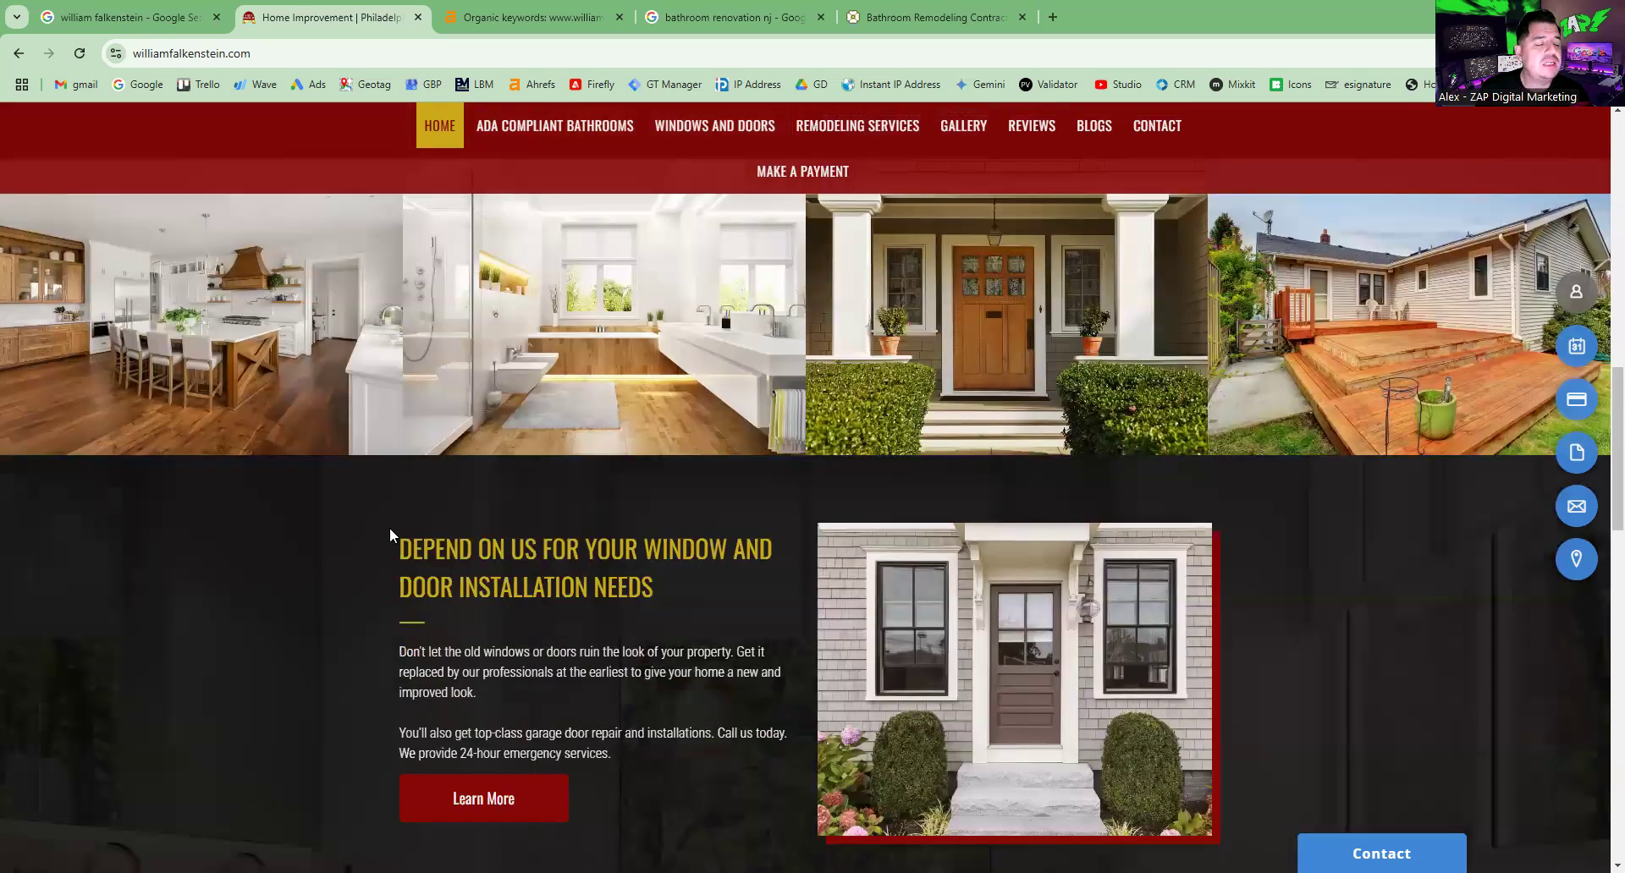
scroll(592, 343, "up", 4)
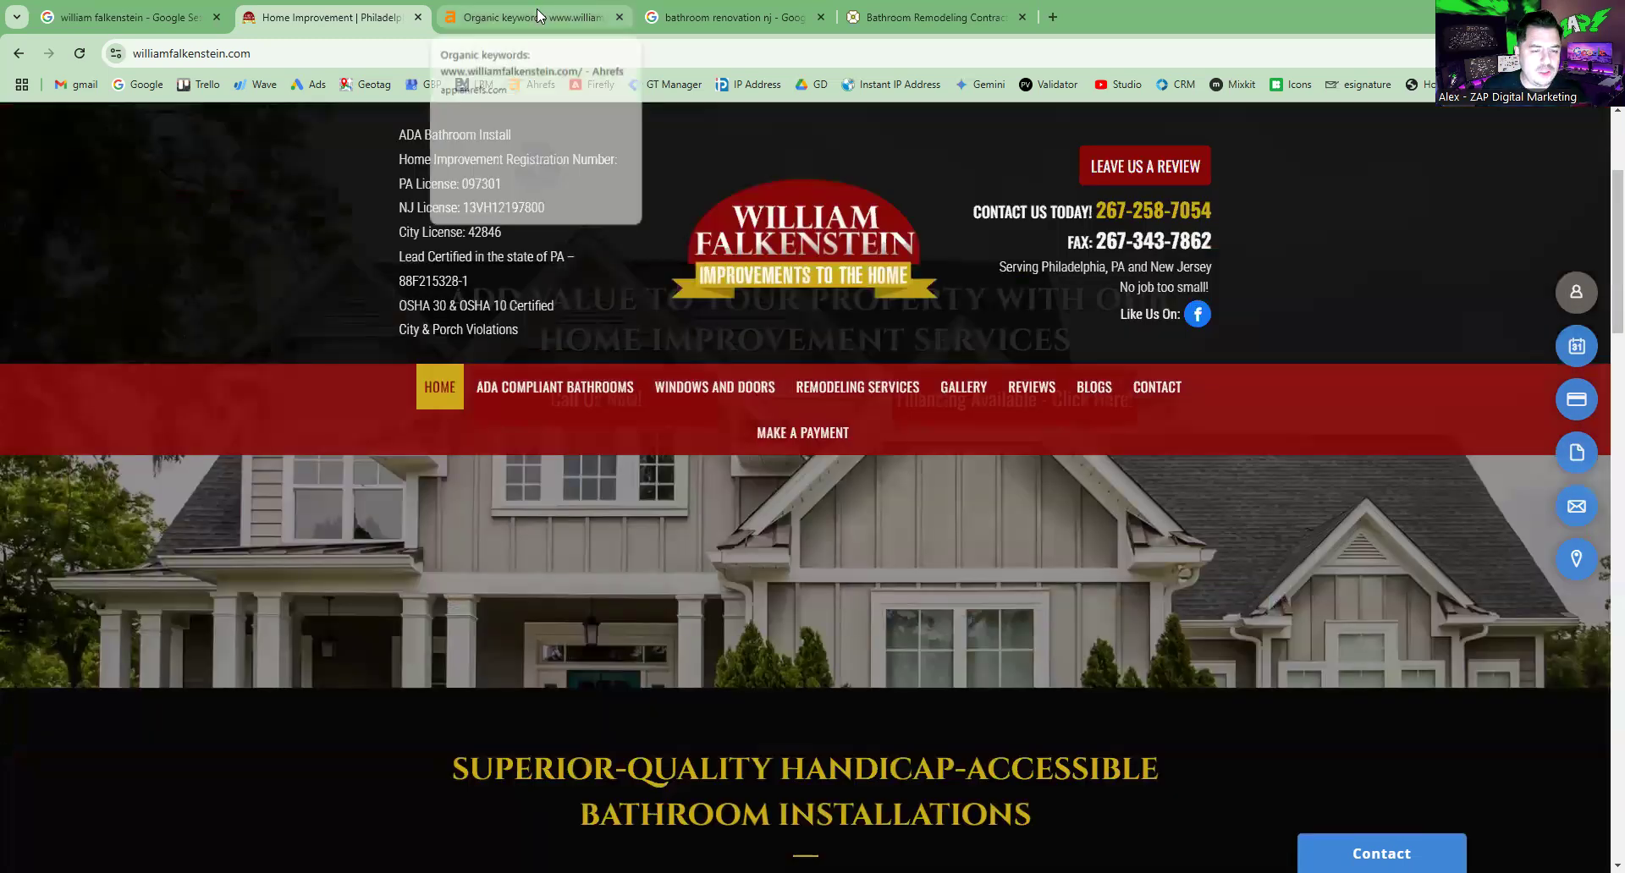
Open the Ahrefs Site Explorer overview for the contractor's website and examine its backlink and organic search metrics.
left_click(538, 15)
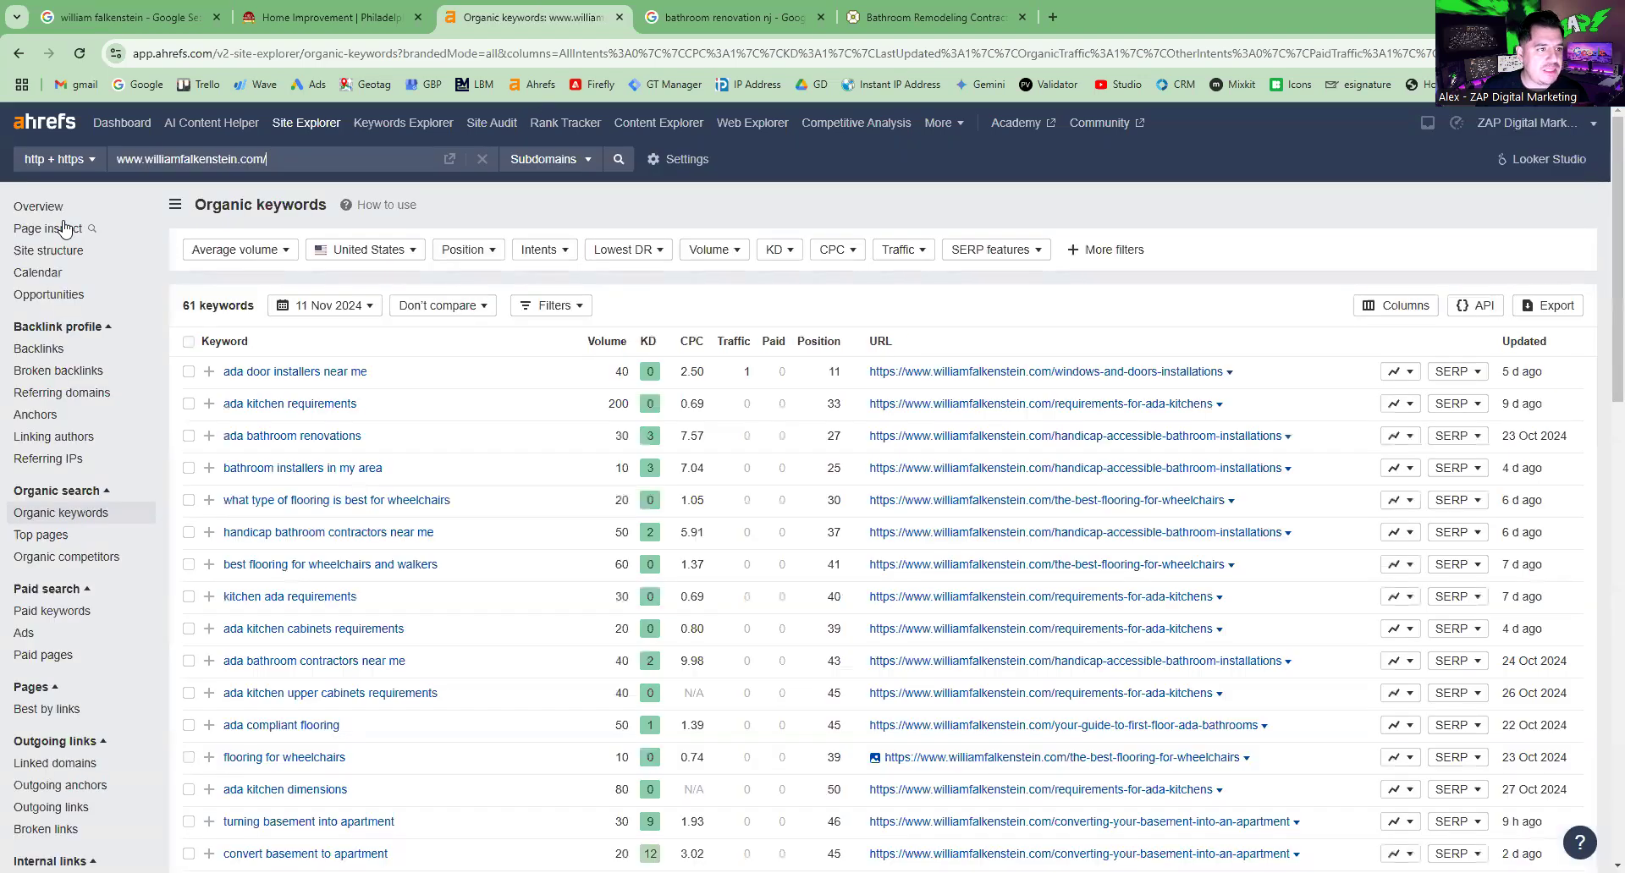
left_click(52, 214)
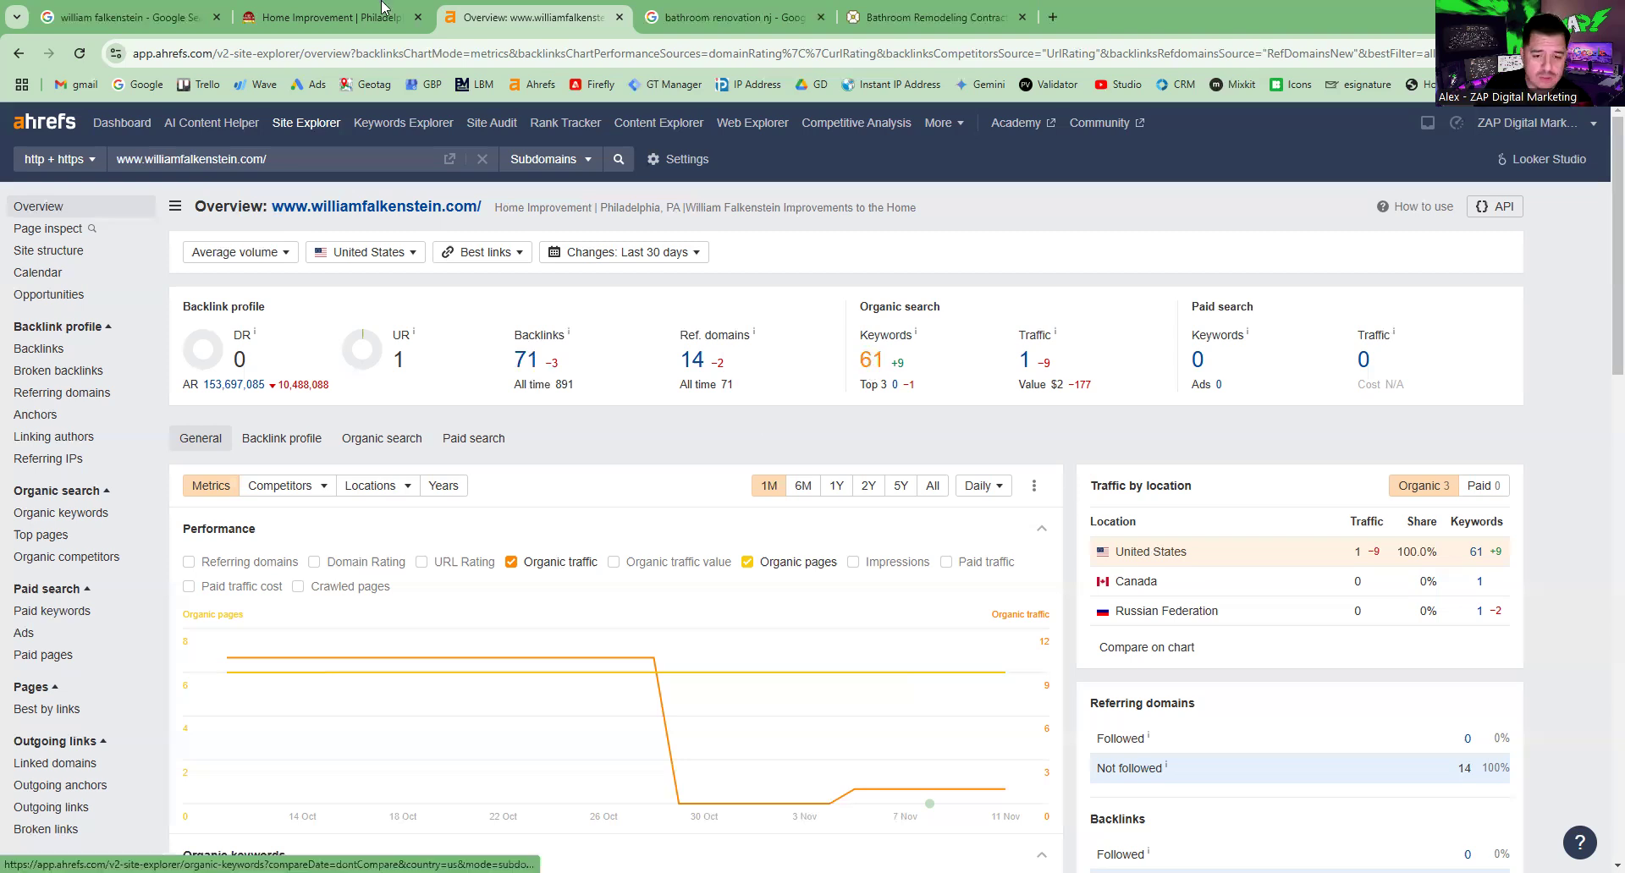
key("ctrl+shift+Tab")
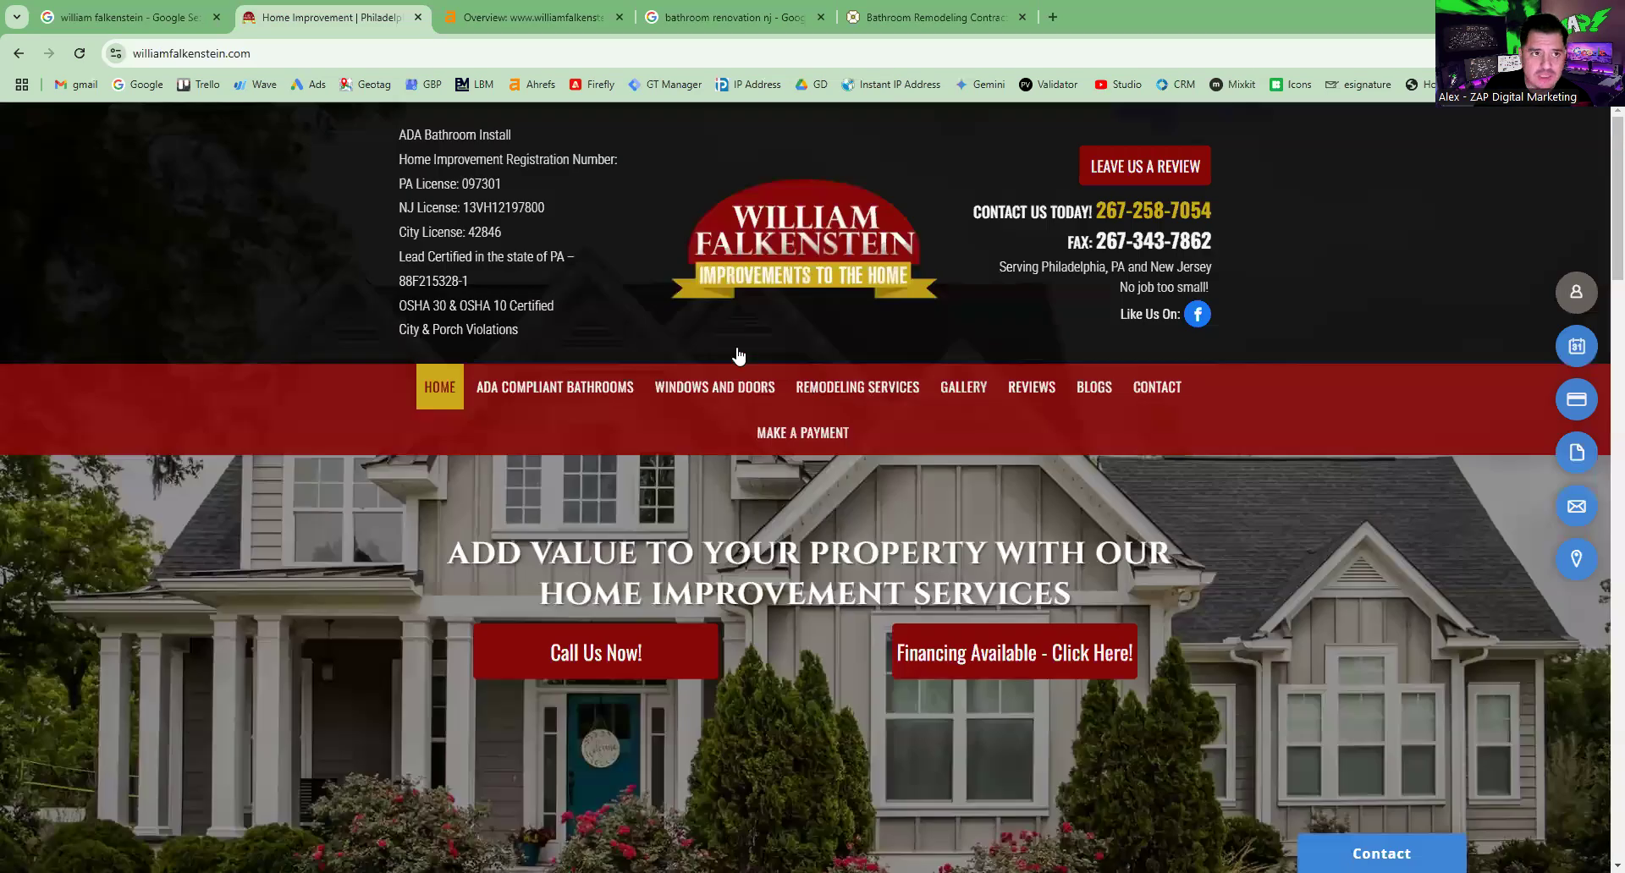
key("ctrl+Tab")
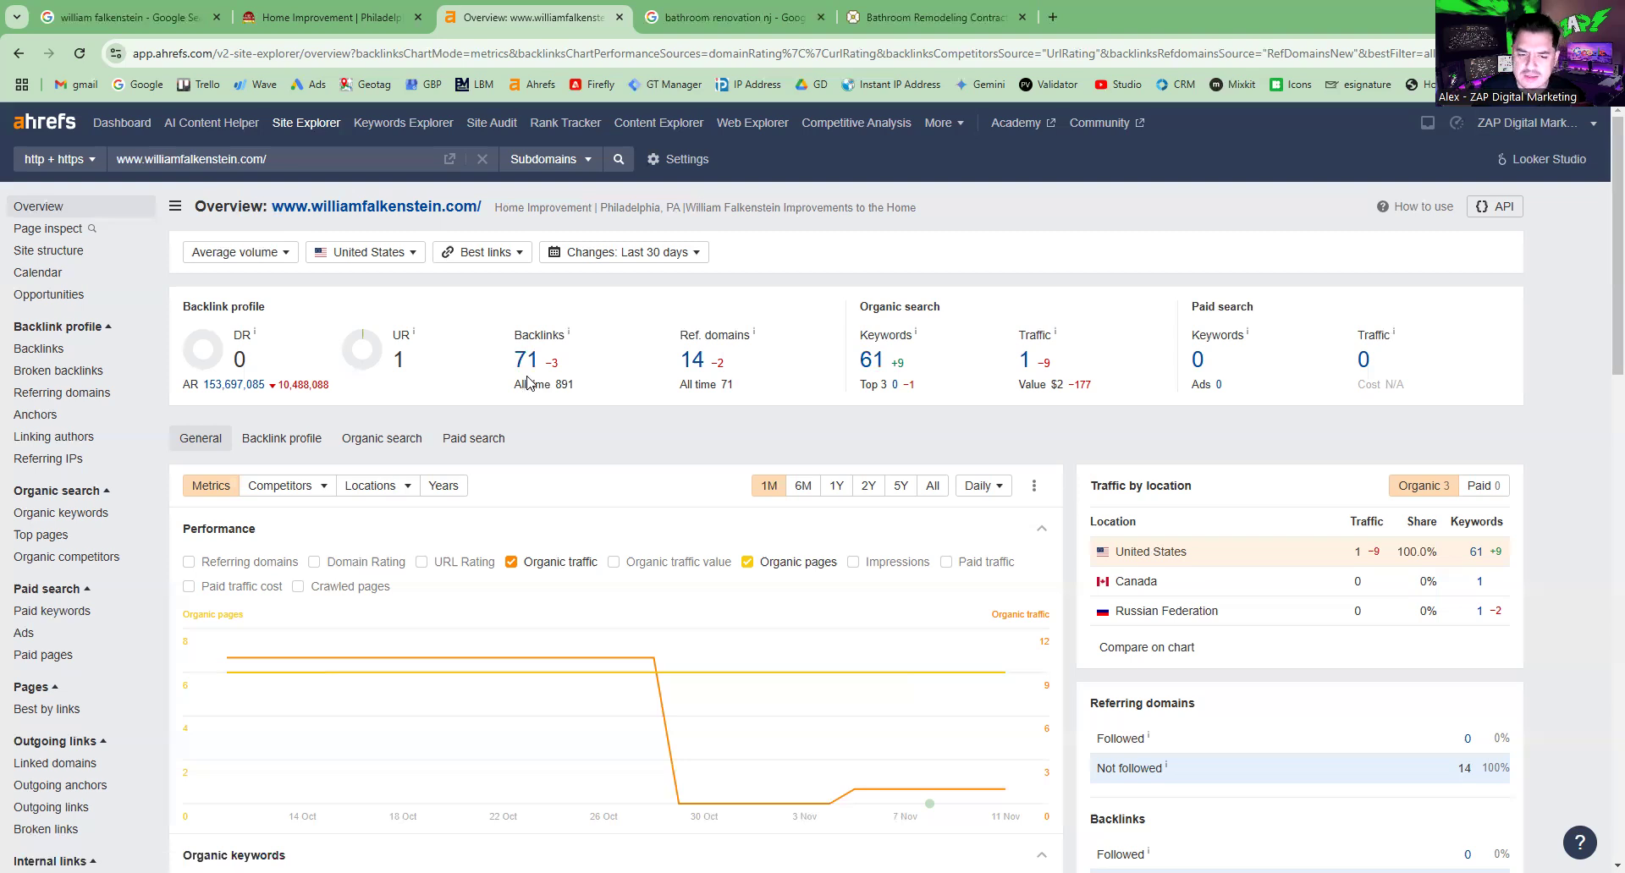
Open the website's organic keywords report and examine the listed keywords and their ranking positions, highlighting the position of "ada door installers near me".
left_click(869, 367)
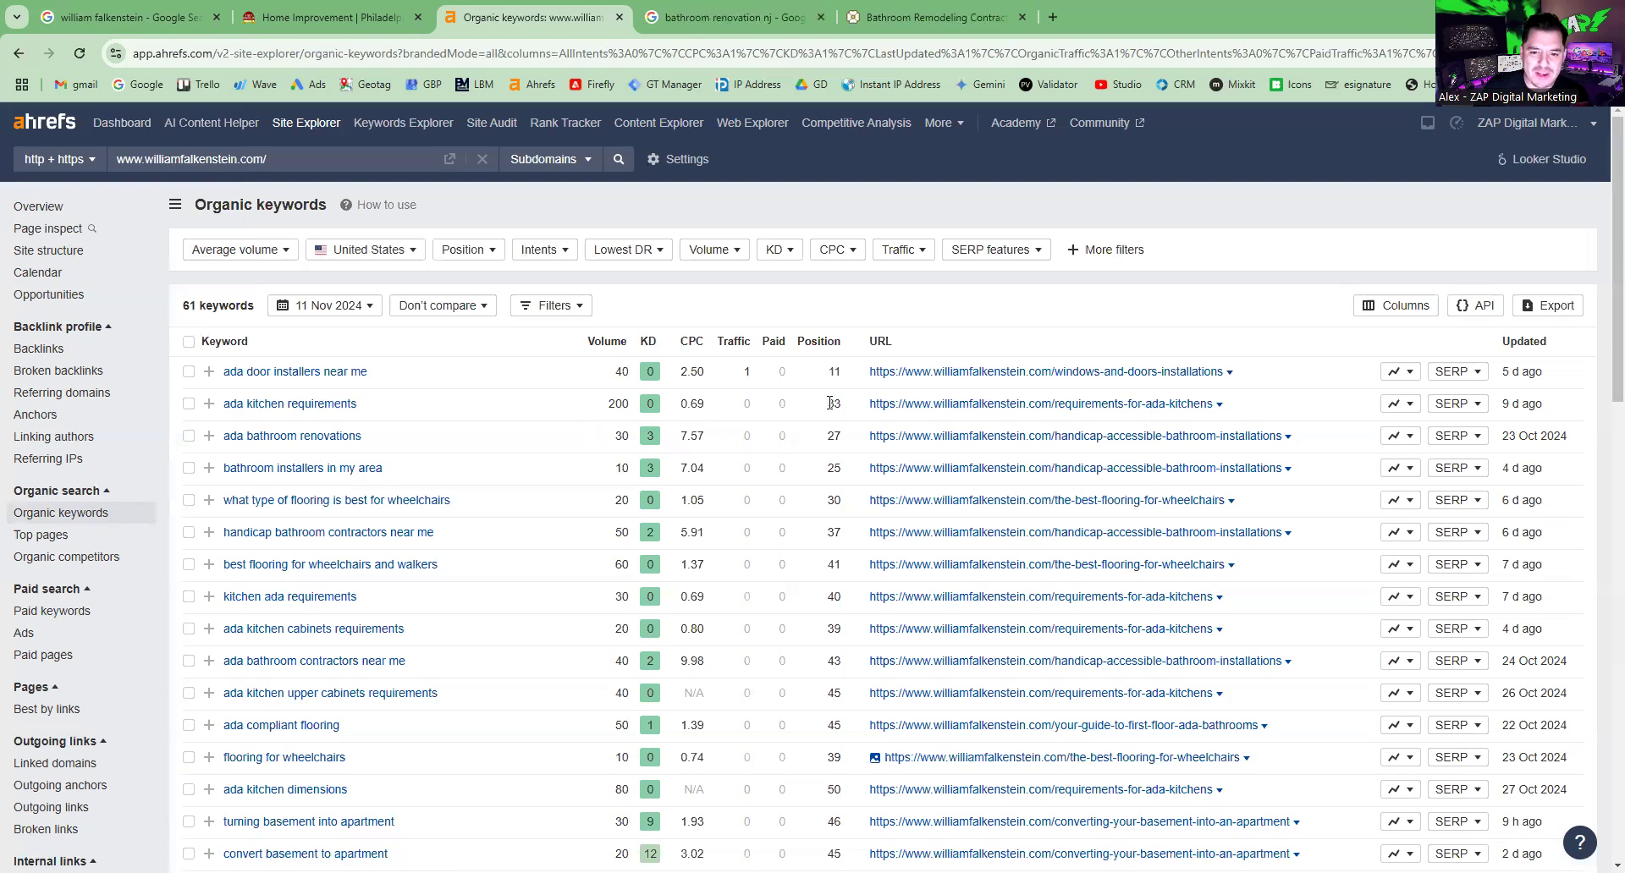
double_click(844, 377)
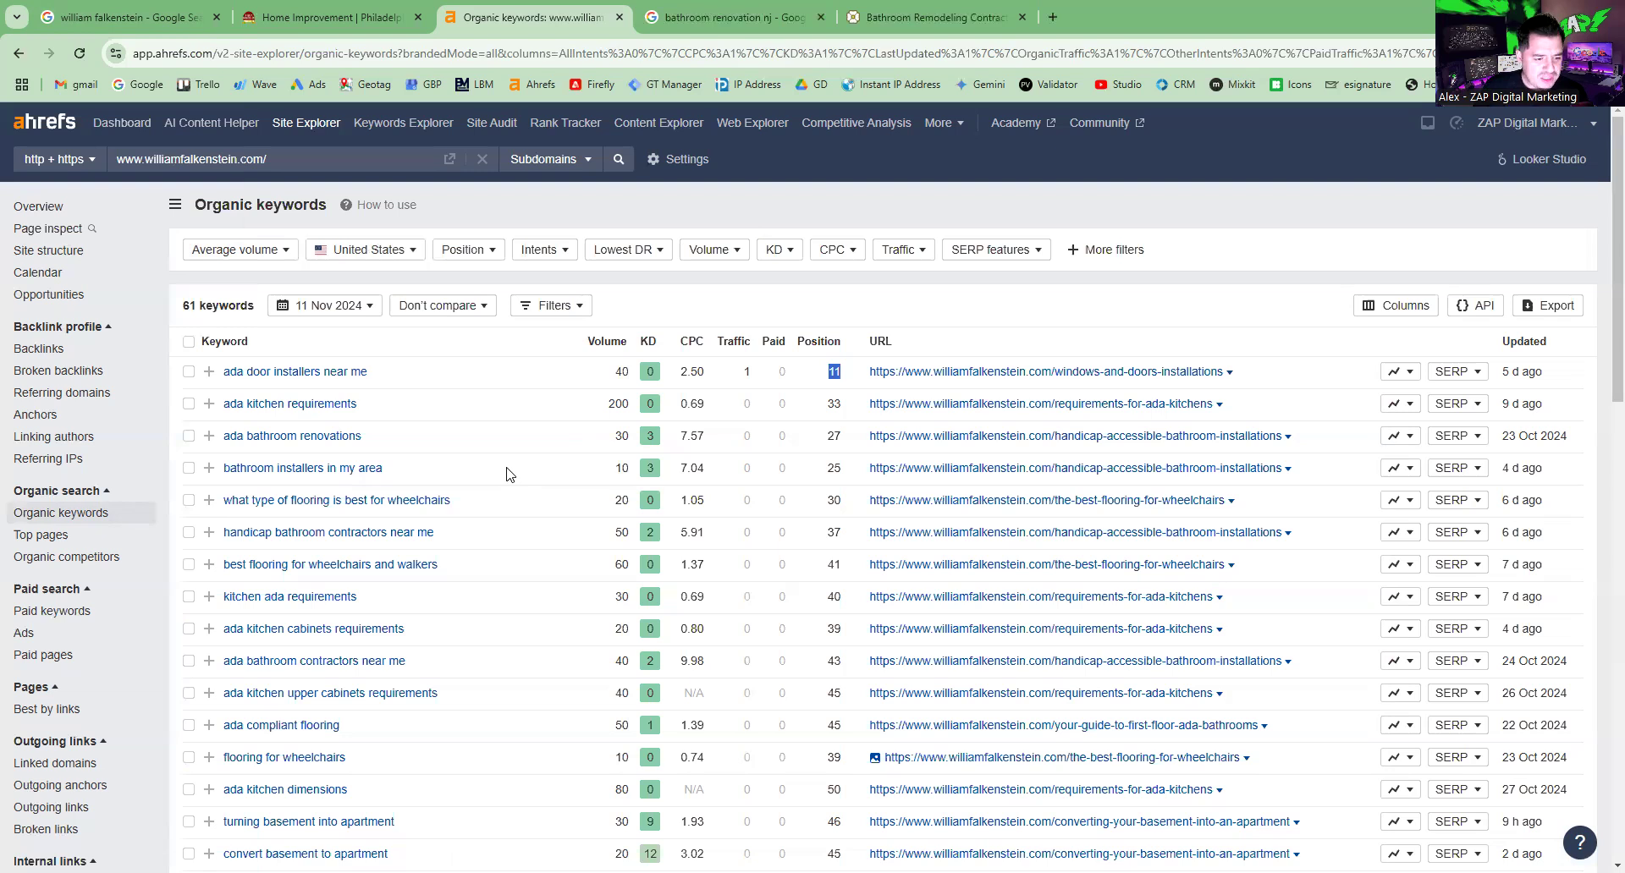
scroll(510, 473, "down", 1)
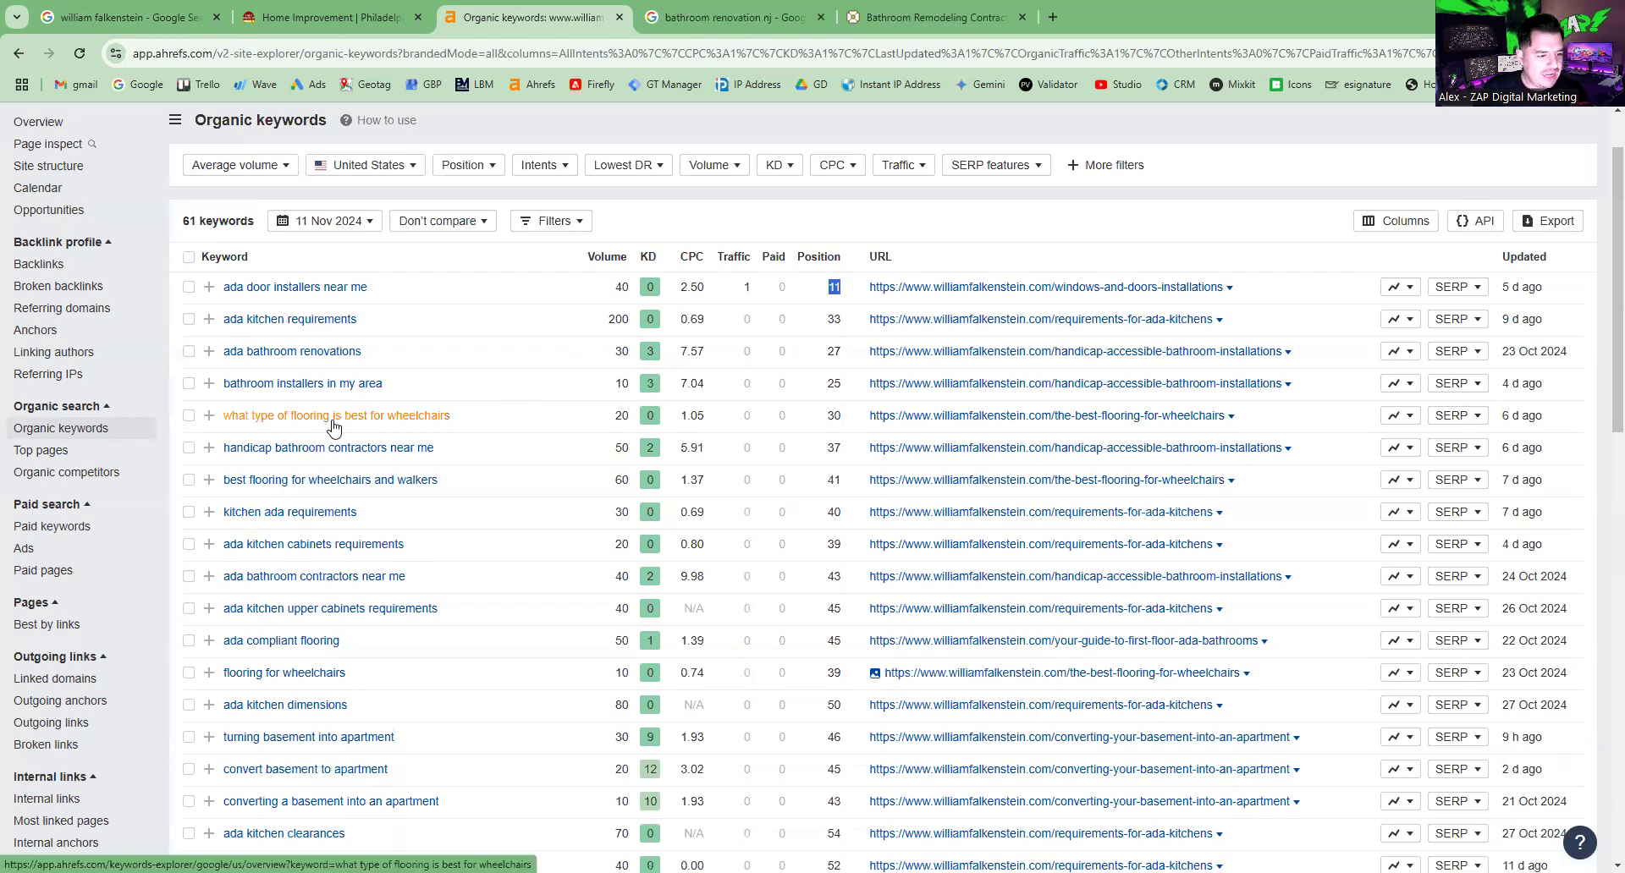
scroll(335, 428, "down", 3)
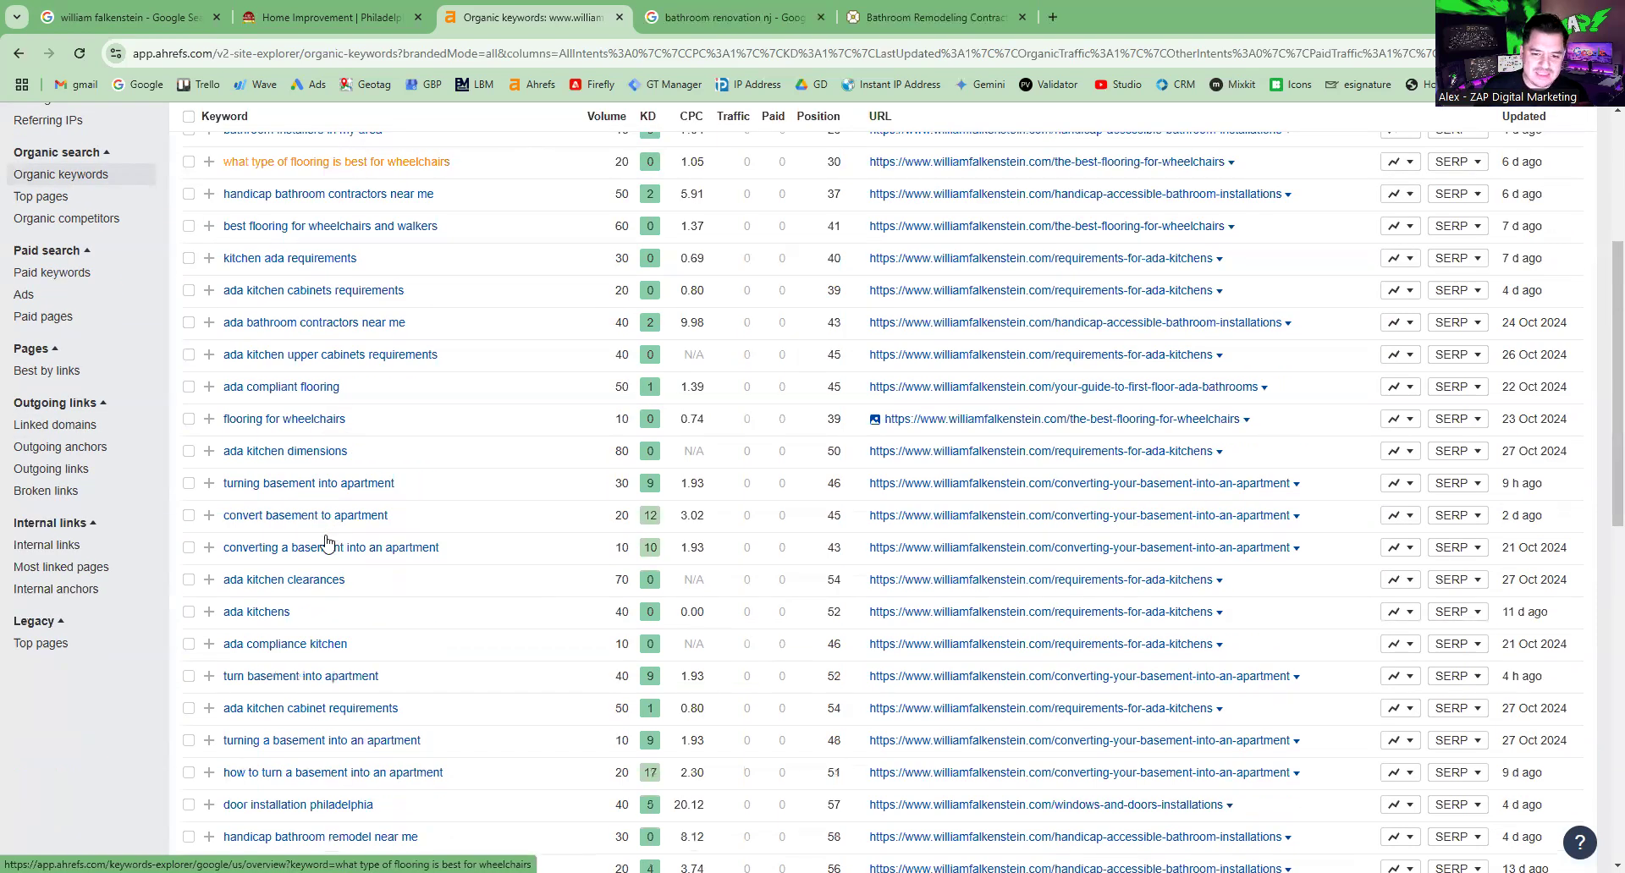
scroll(310, 554, "down", 10)
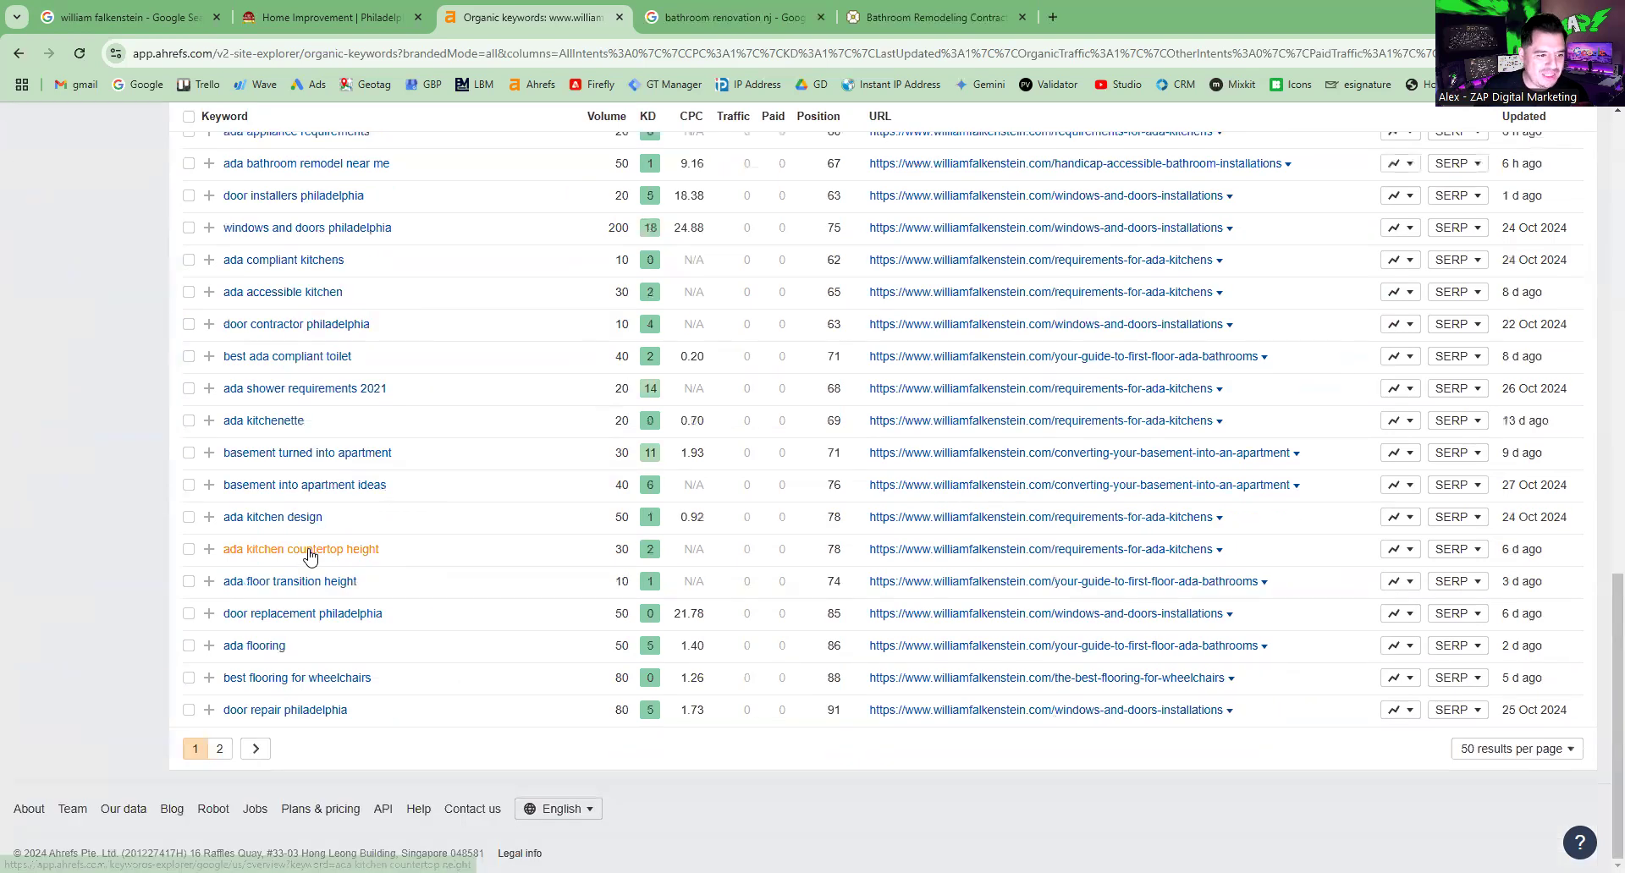
scroll(310, 555, "up", 4)
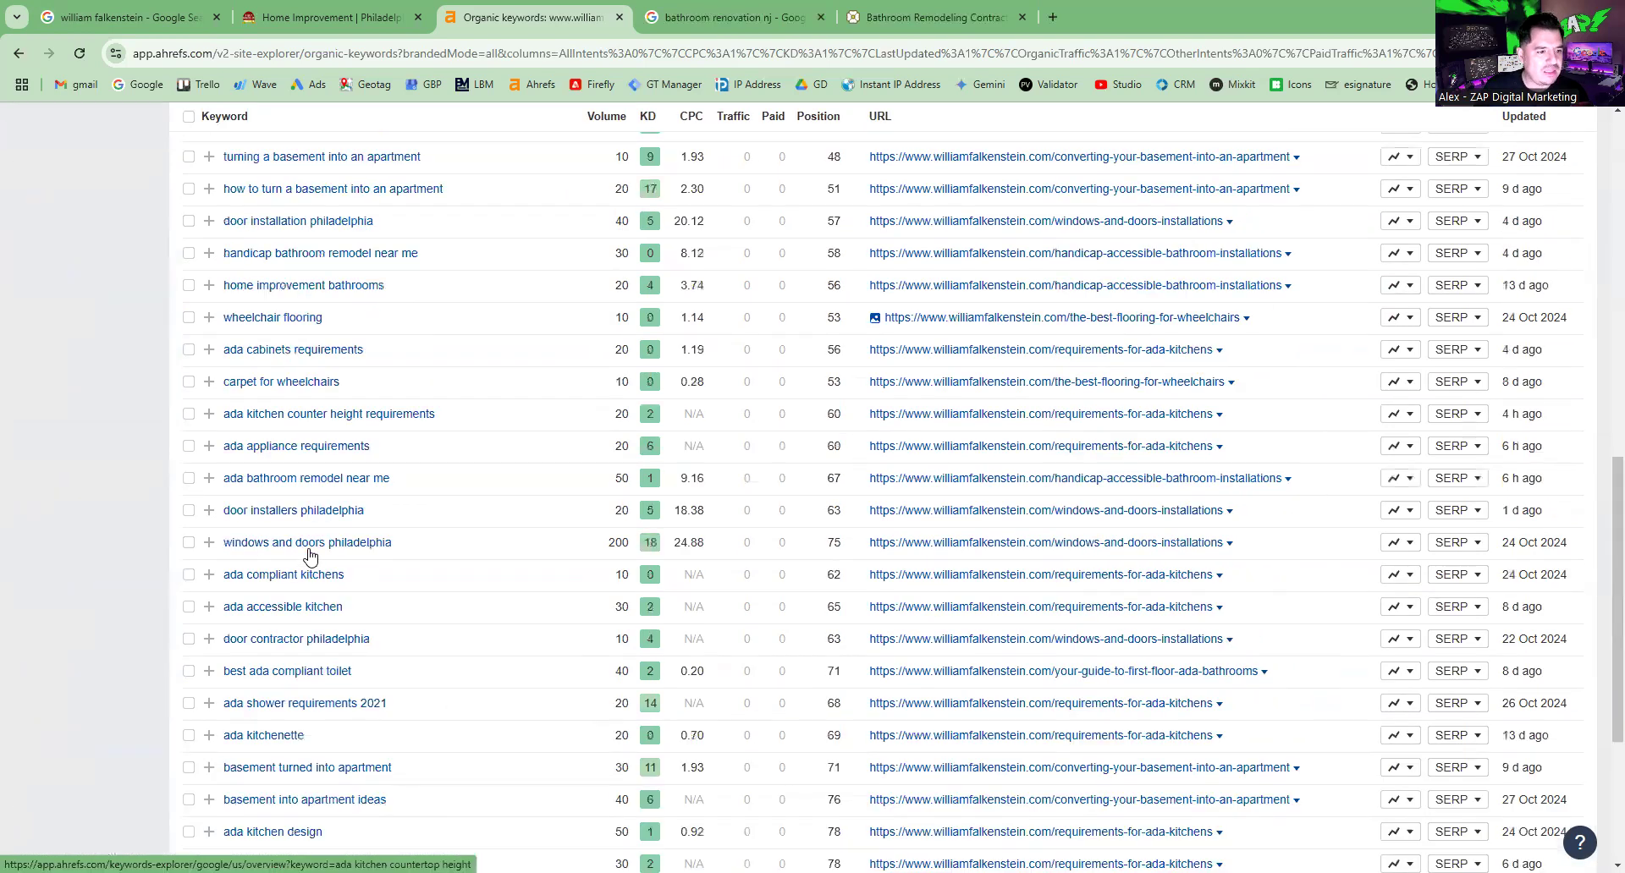
scroll(309, 555, "up", 5)
scroll(310, 556, "up", 4)
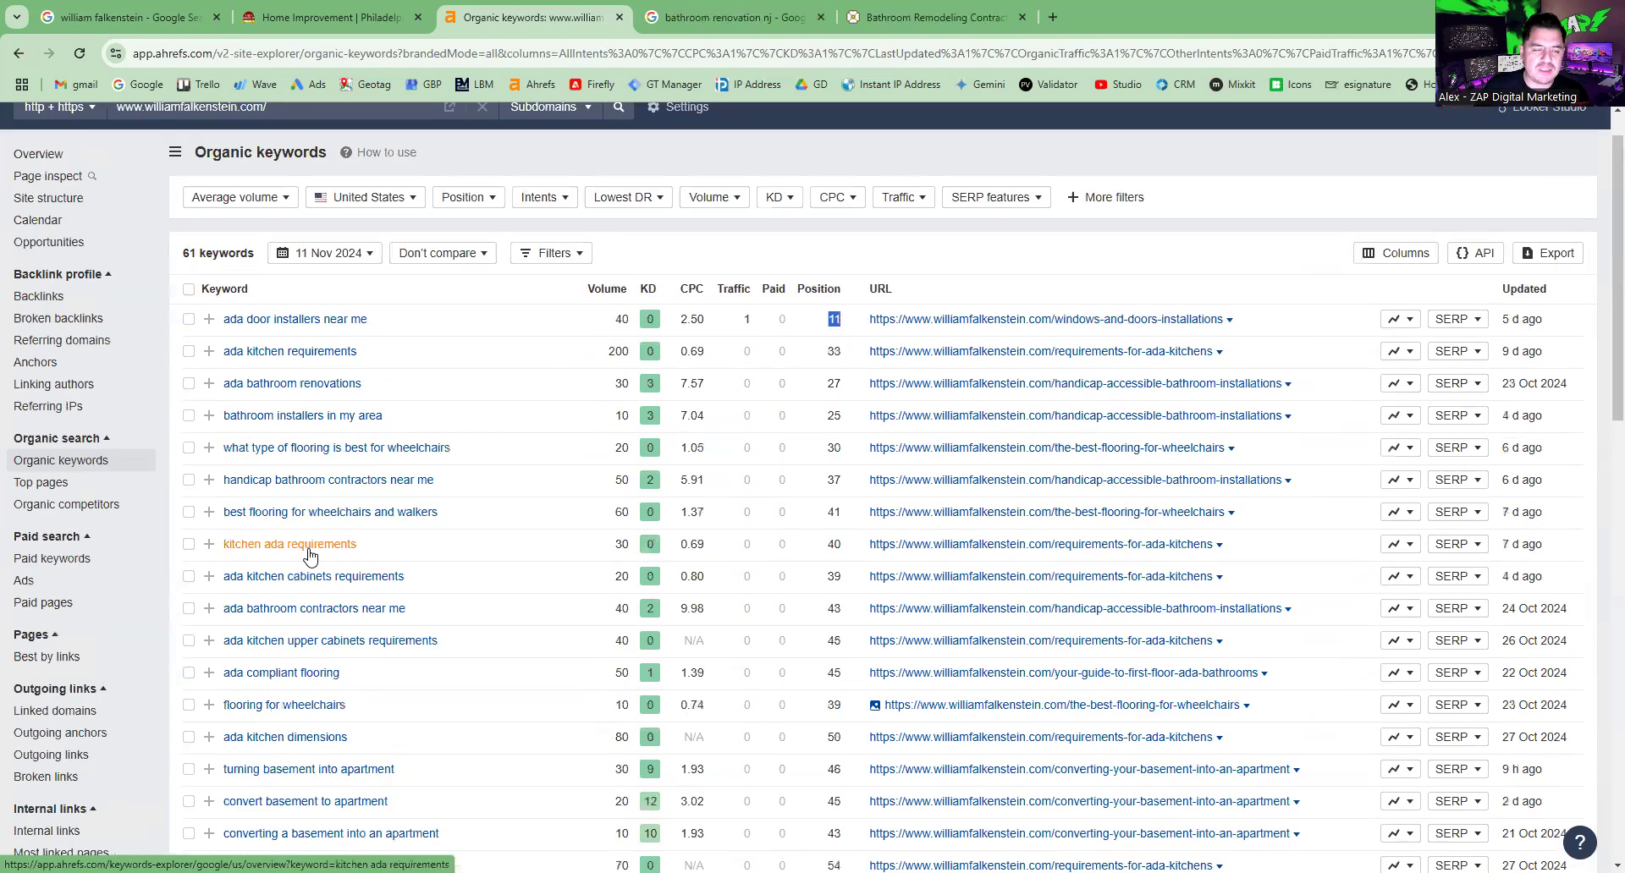
Examine the Google results for "bathroom renovation nj", covering the Google Guaranteed listings, sponsored ads, map businesses and organic results.
left_click(677, 7)
scroll(222, 207, "up", 8)
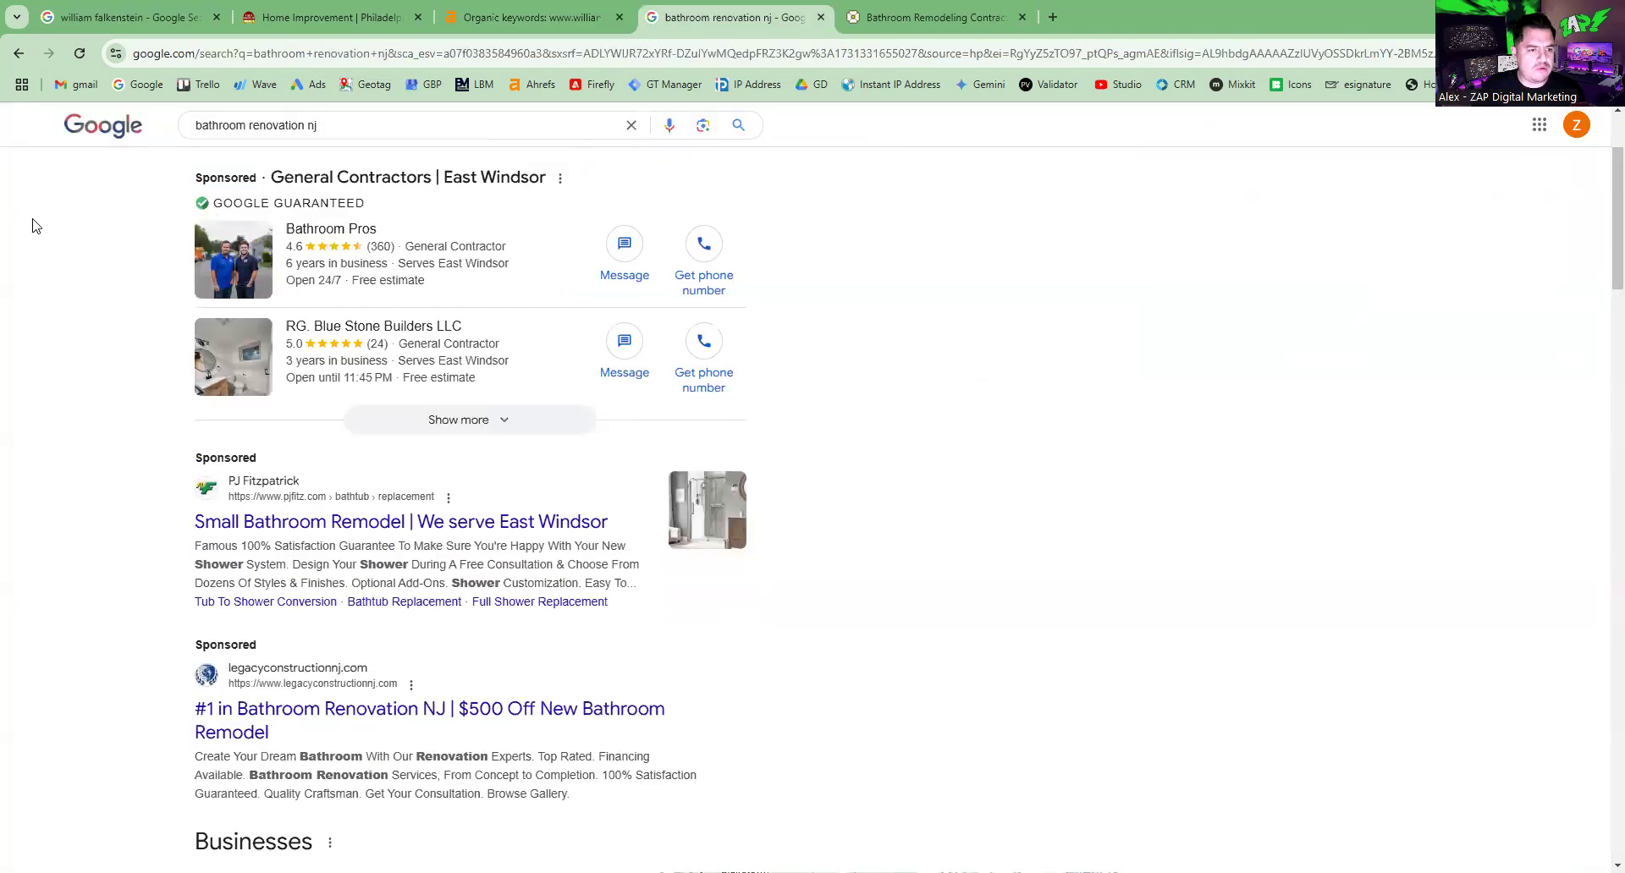
scroll(61, 429, "up", 3)
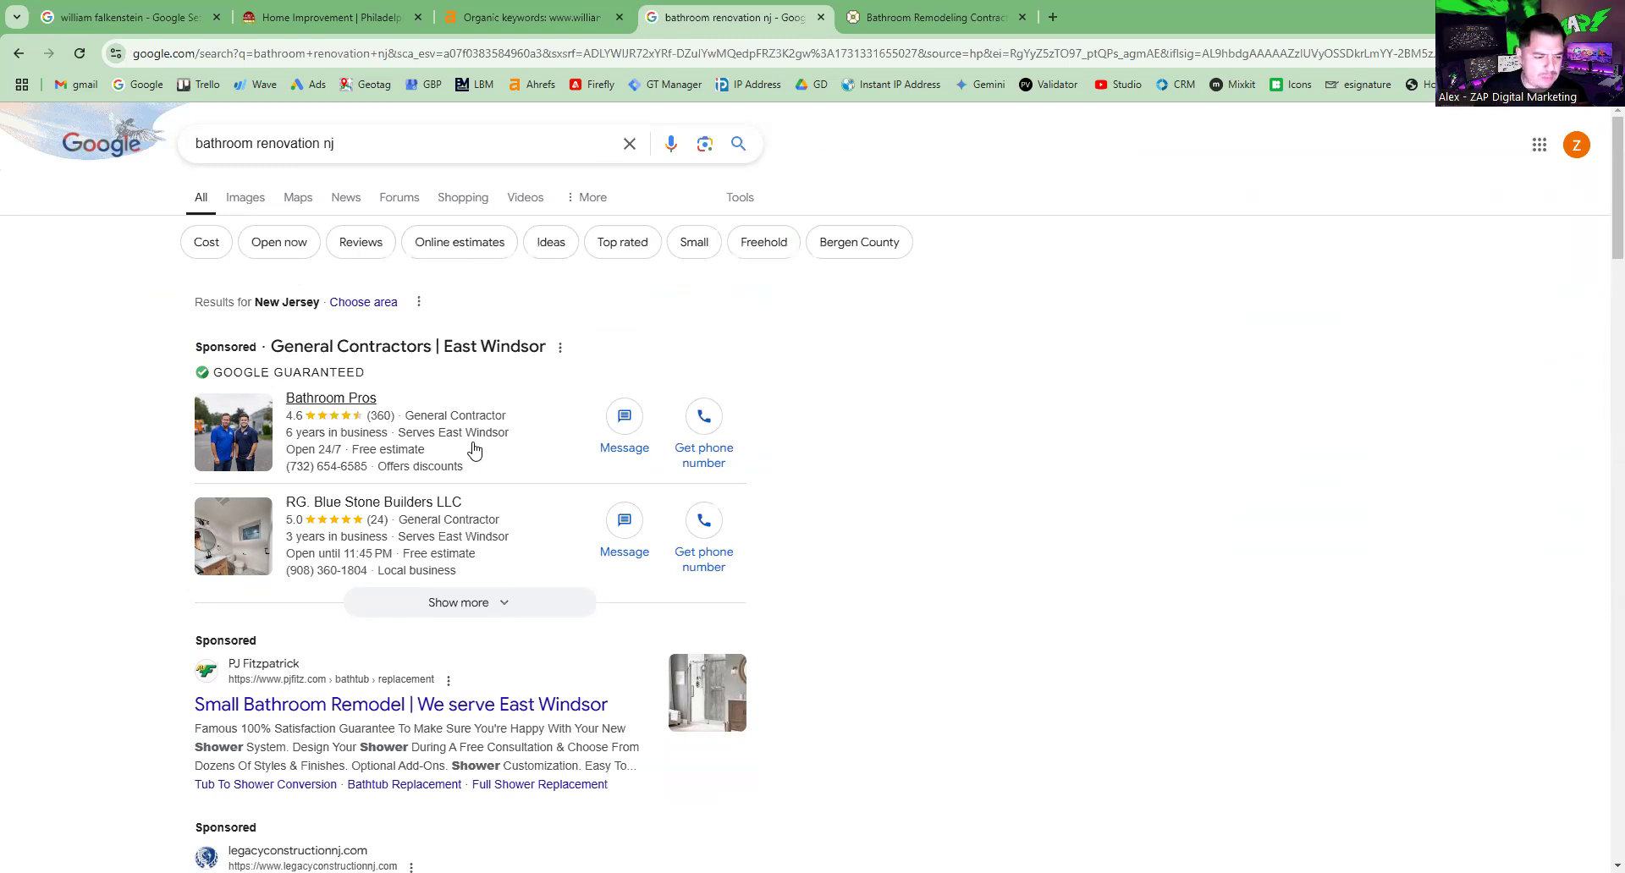
scroll(373, 453, "down", 3)
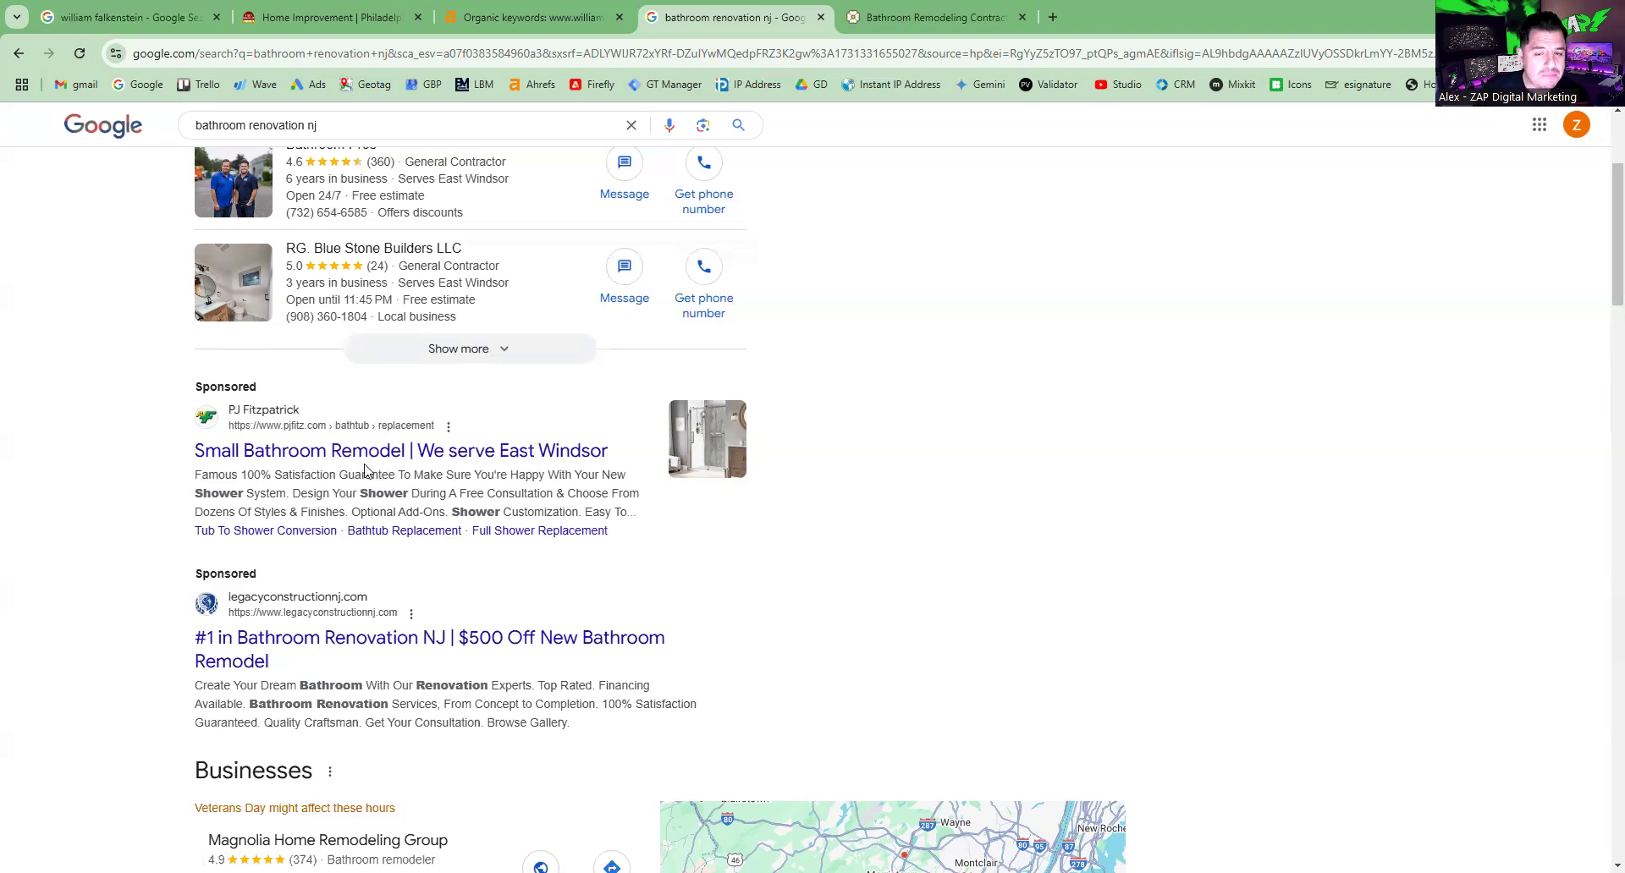
scroll(381, 474, "down", 3)
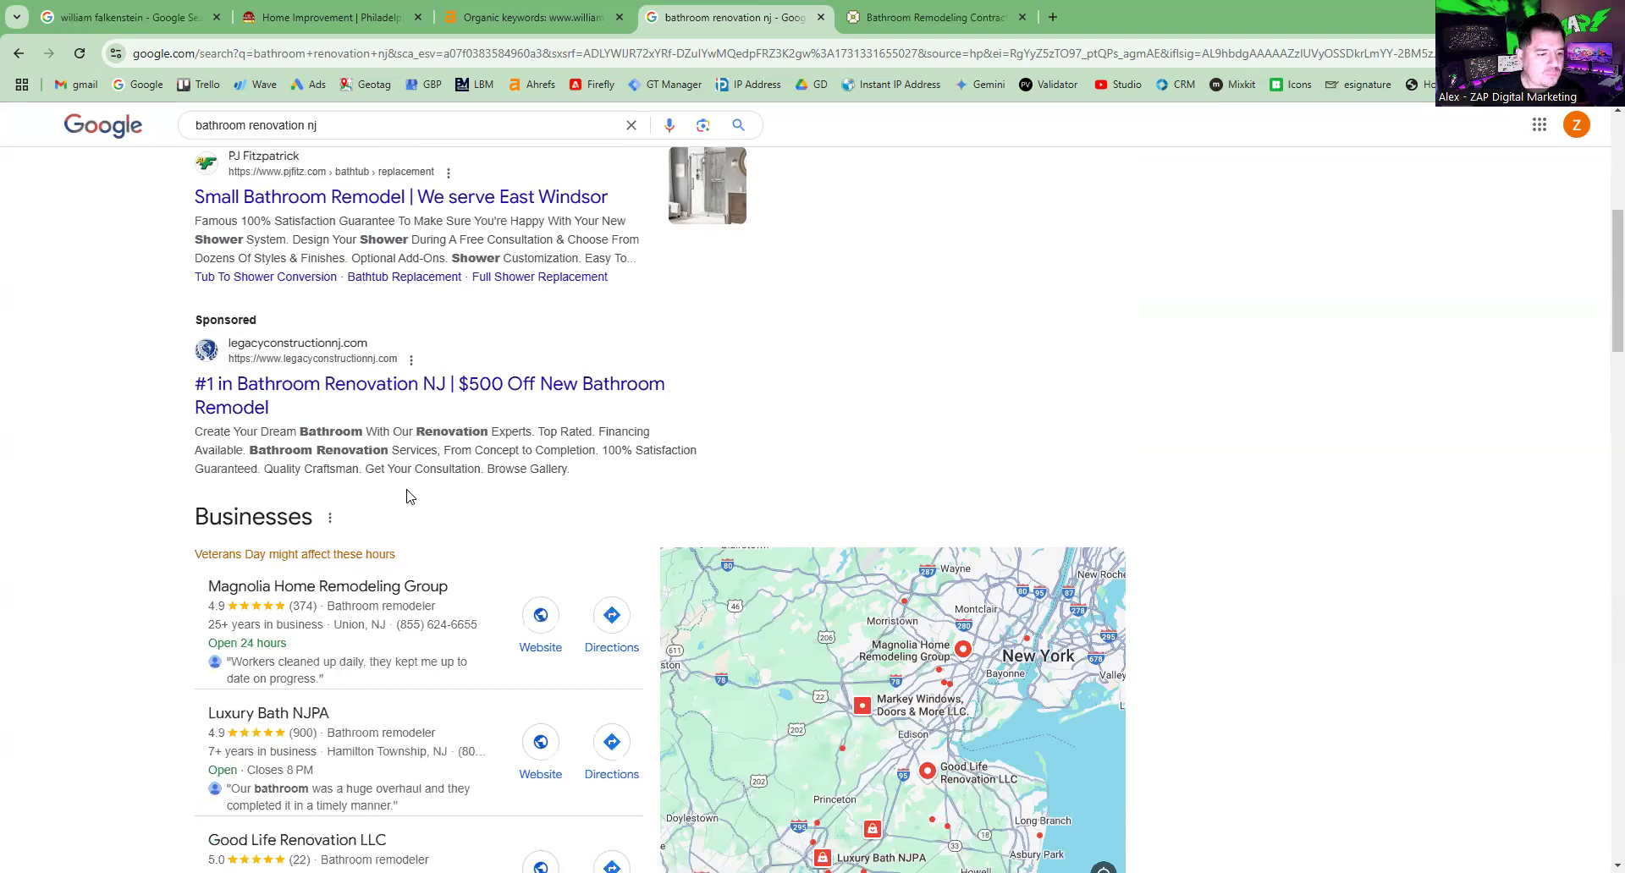
scroll(424, 362, "down", 4)
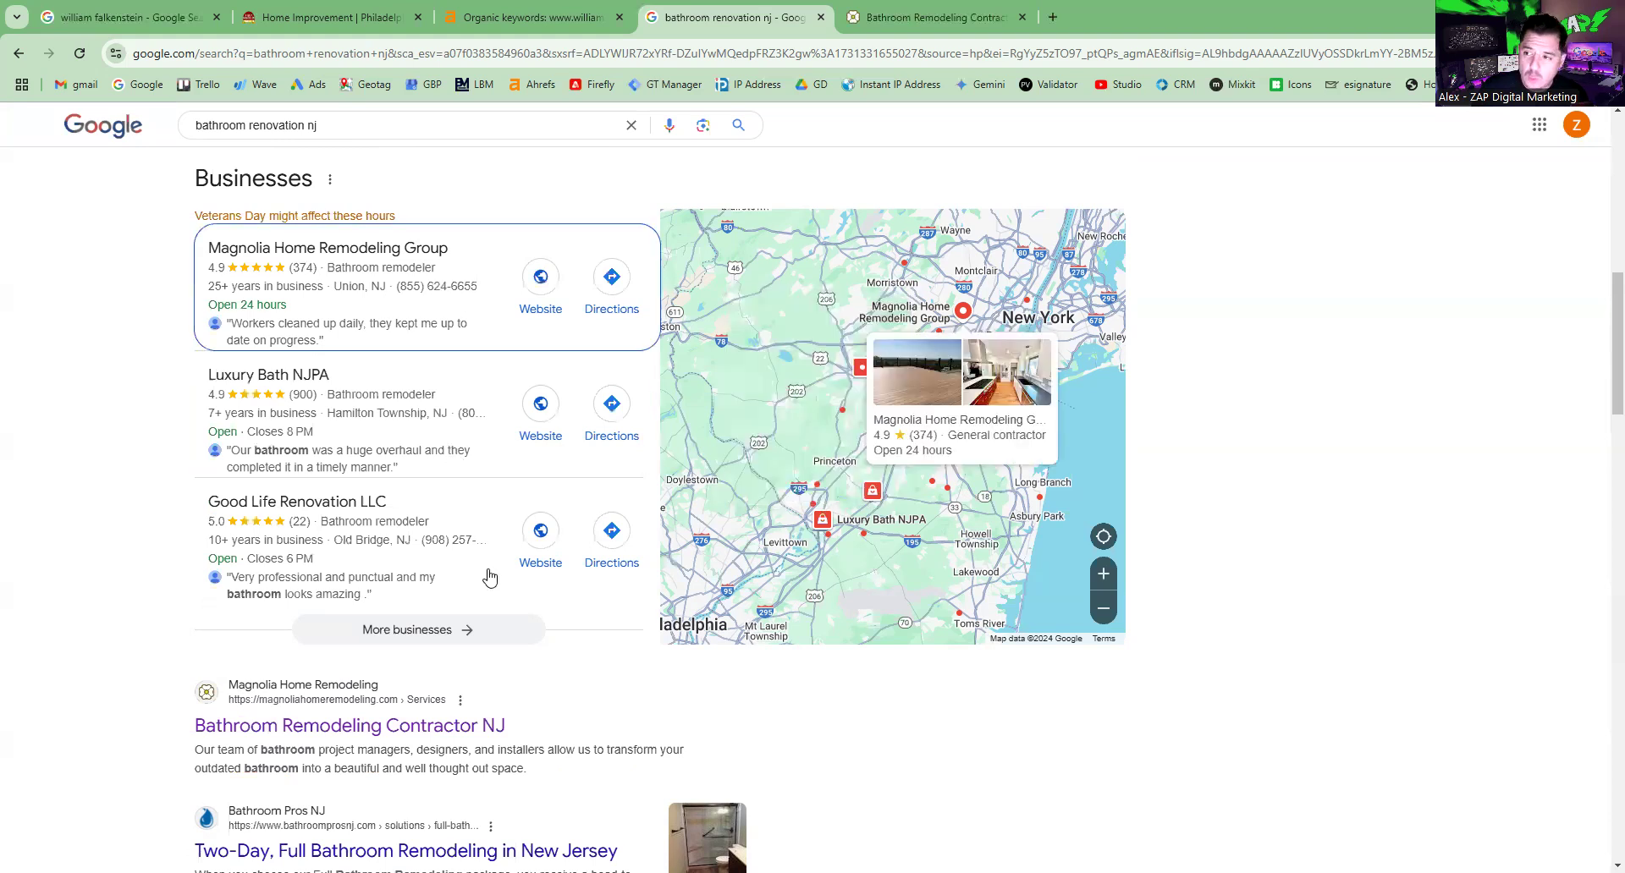
Examine the contractor's Google Business Profile in the branded search results, including its contact details, reviews section, description and recent posts.
left_click(166, 6)
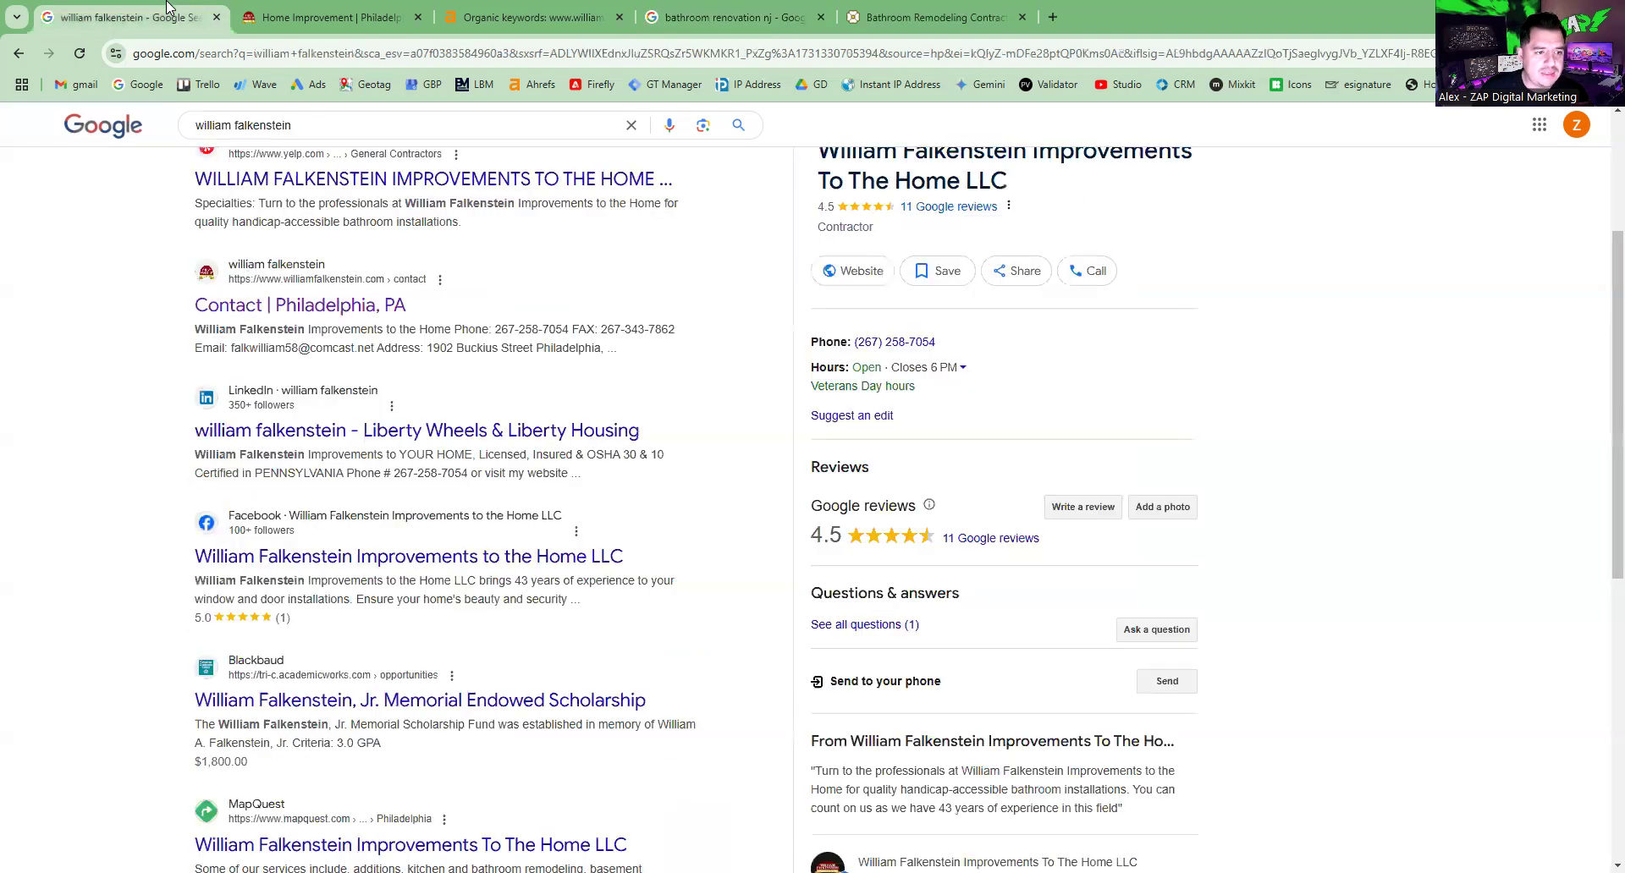
scroll(423, 385, "up", 1)
scroll(893, 460, "down", 1)
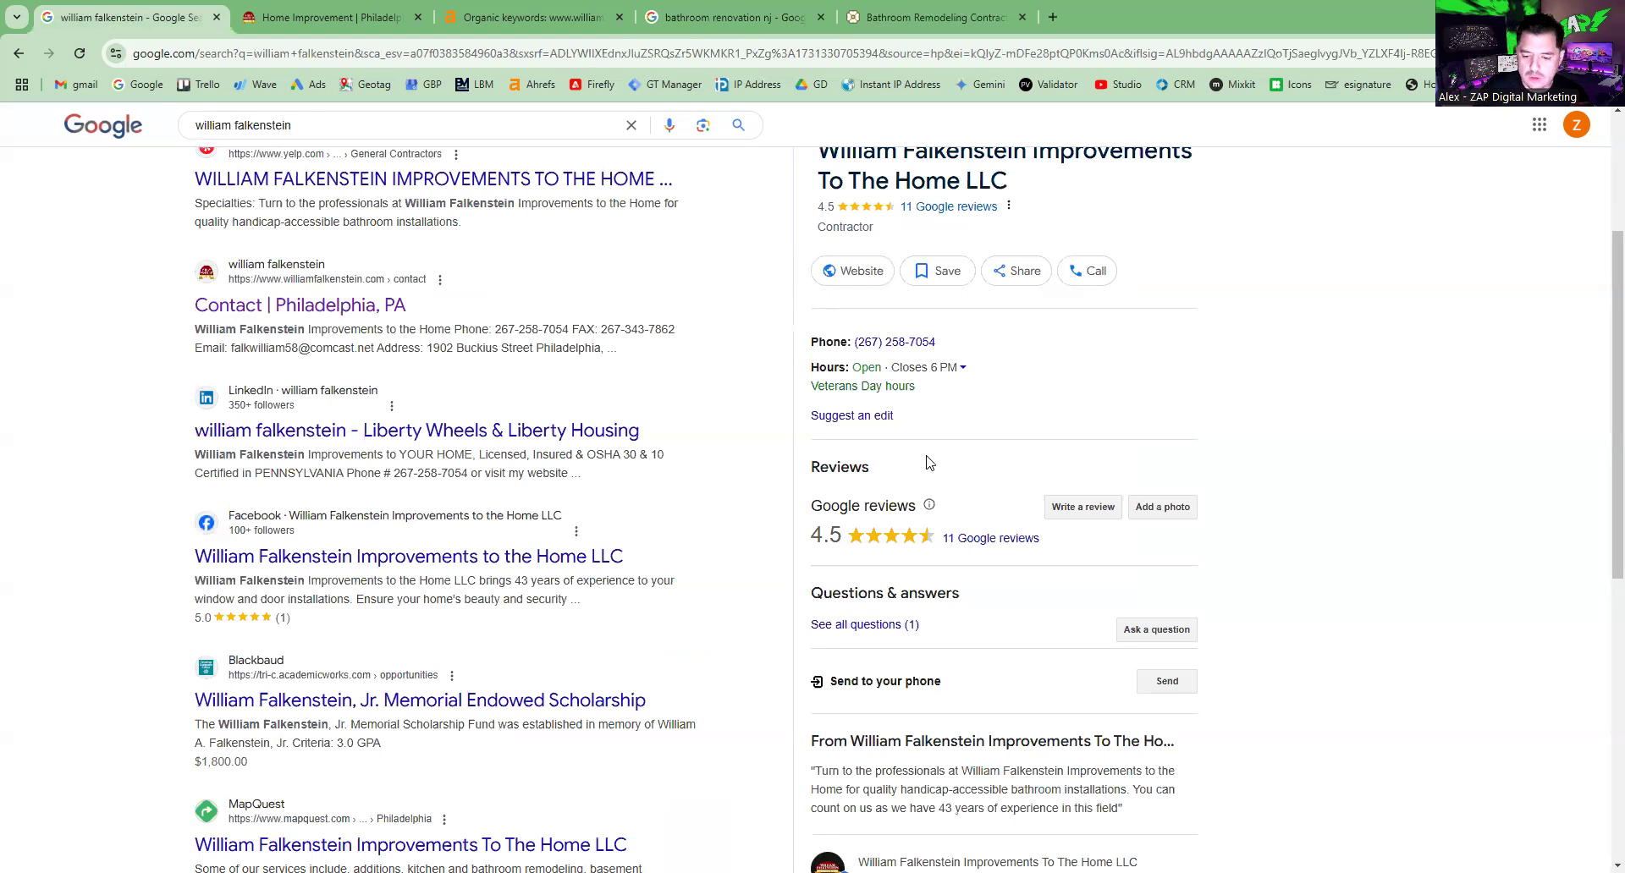
scroll(888, 427, "down", 4)
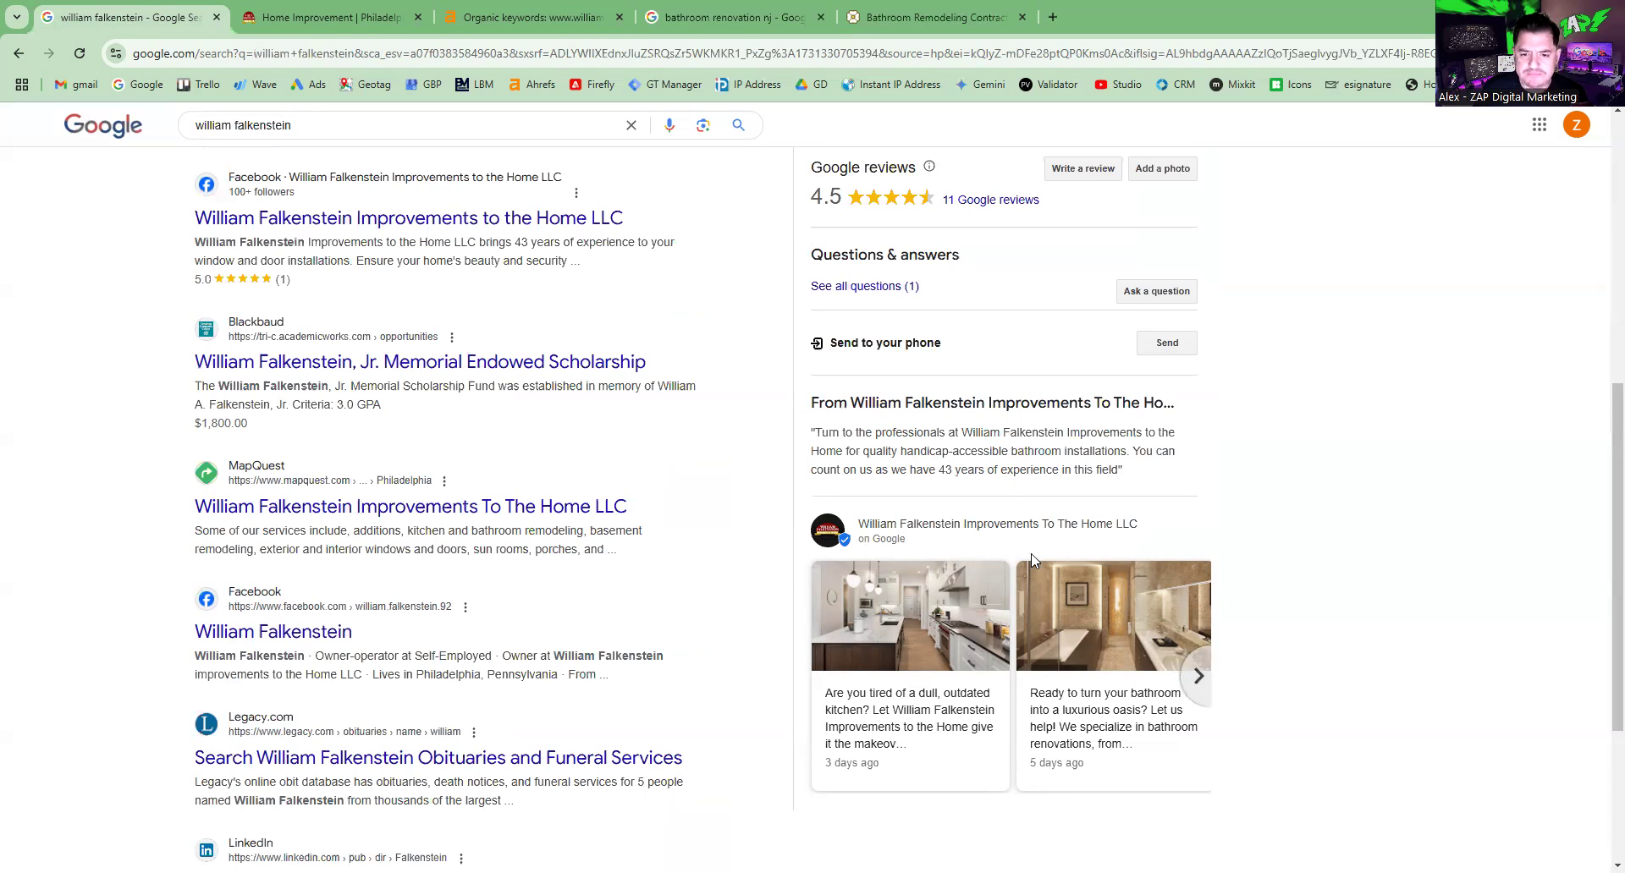
scroll(978, 552, "up", 4)
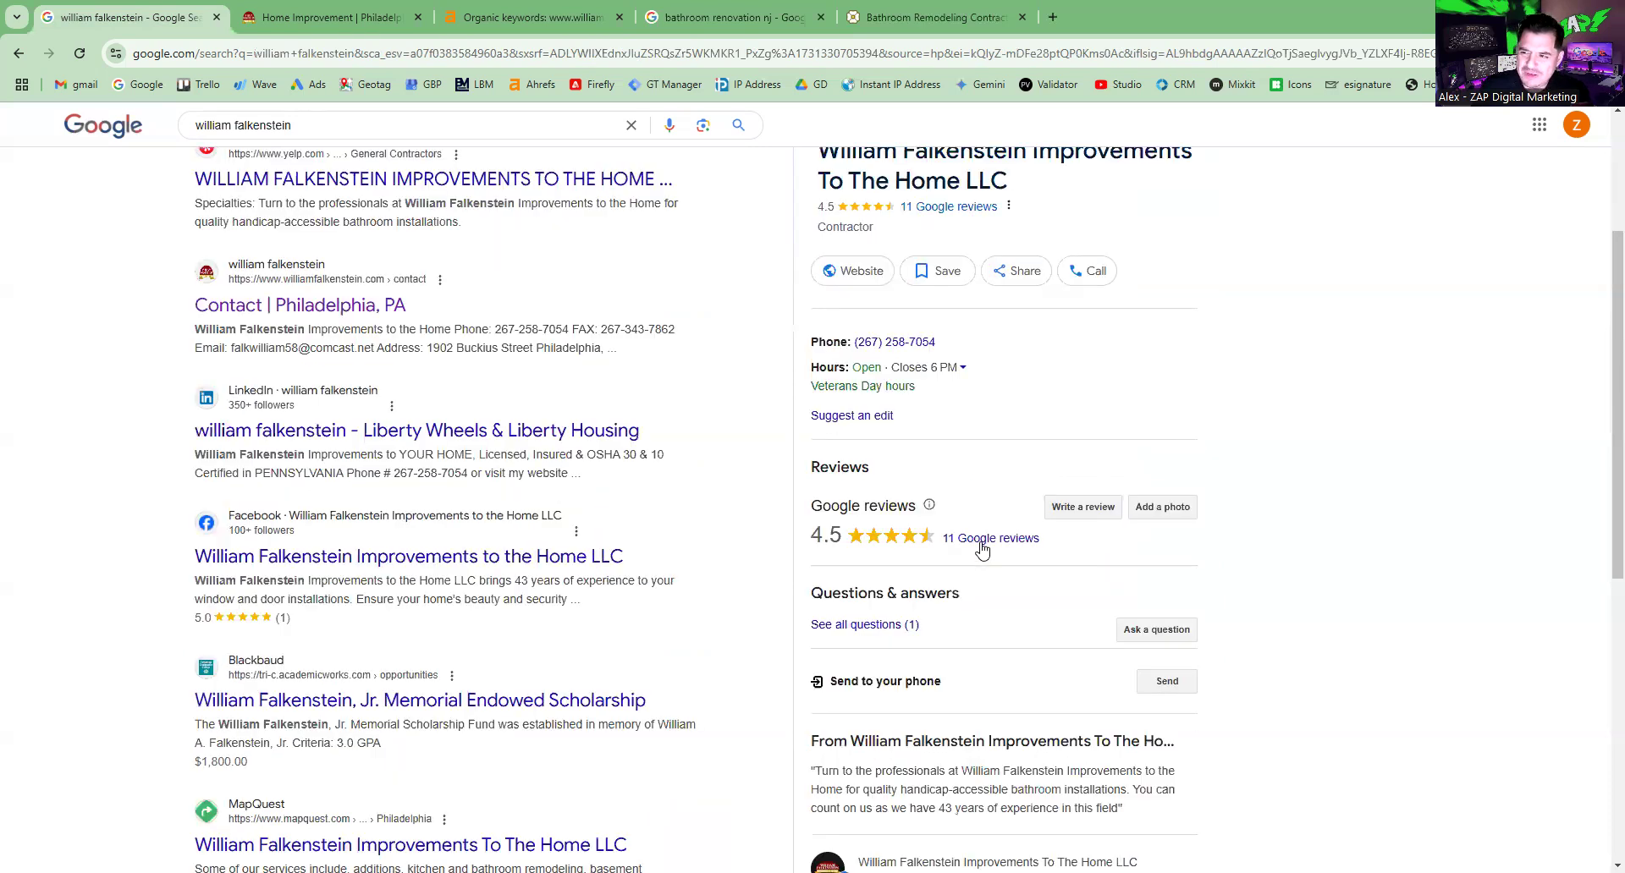
Open the contractor's Google reviews, sort them by newest, and read through the reviews and owner responses.
left_click(981, 550)
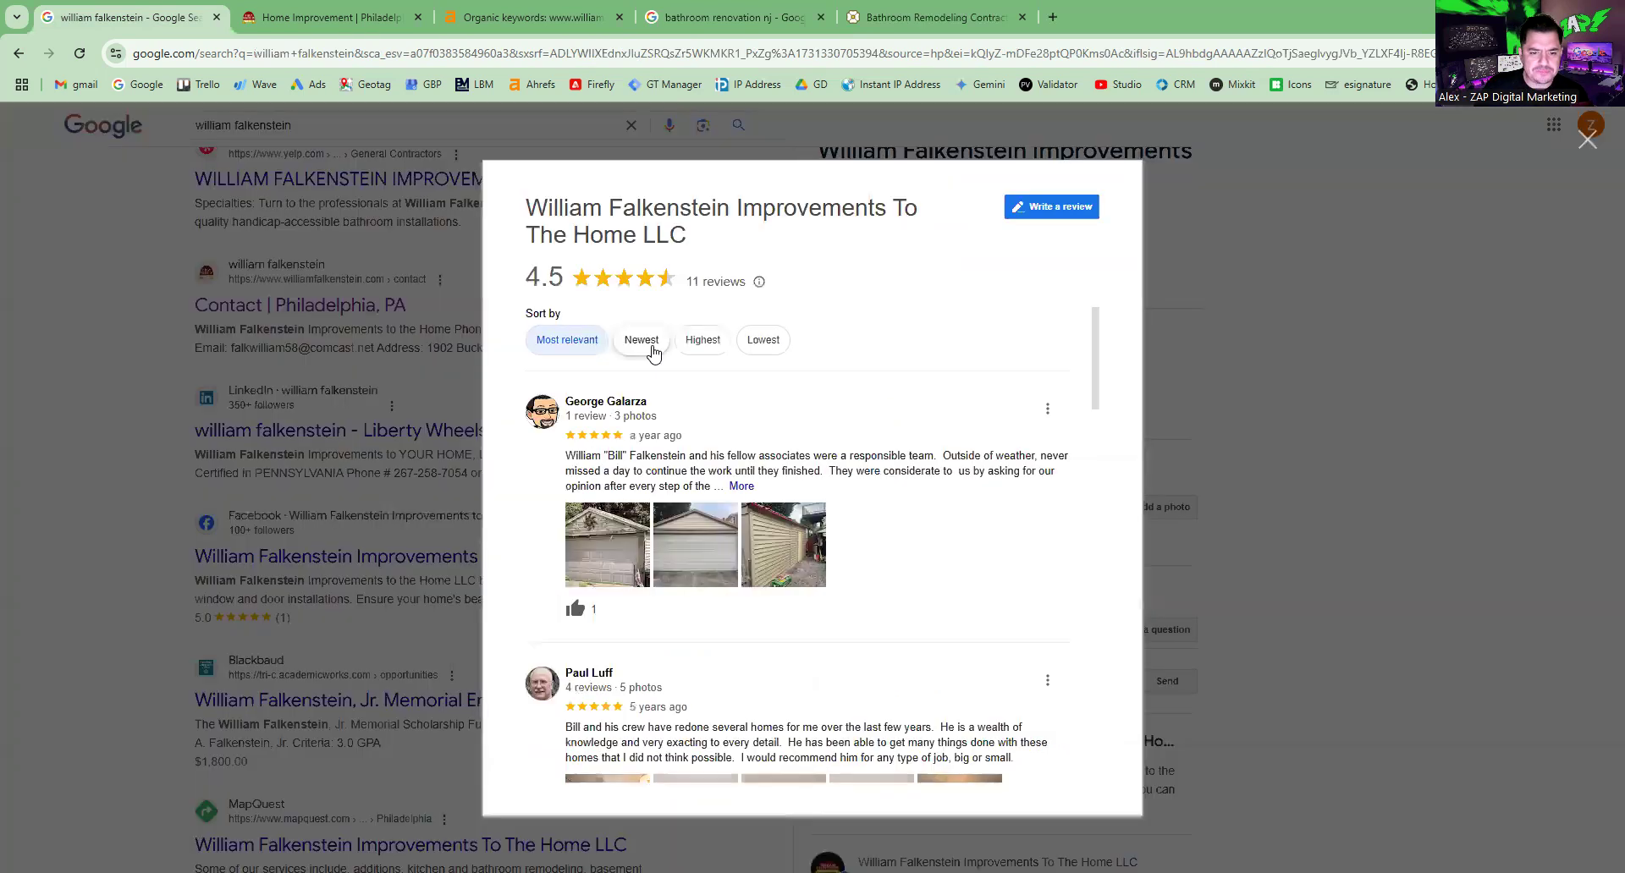
left_click(652, 352)
scroll(836, 531, "down", 2)
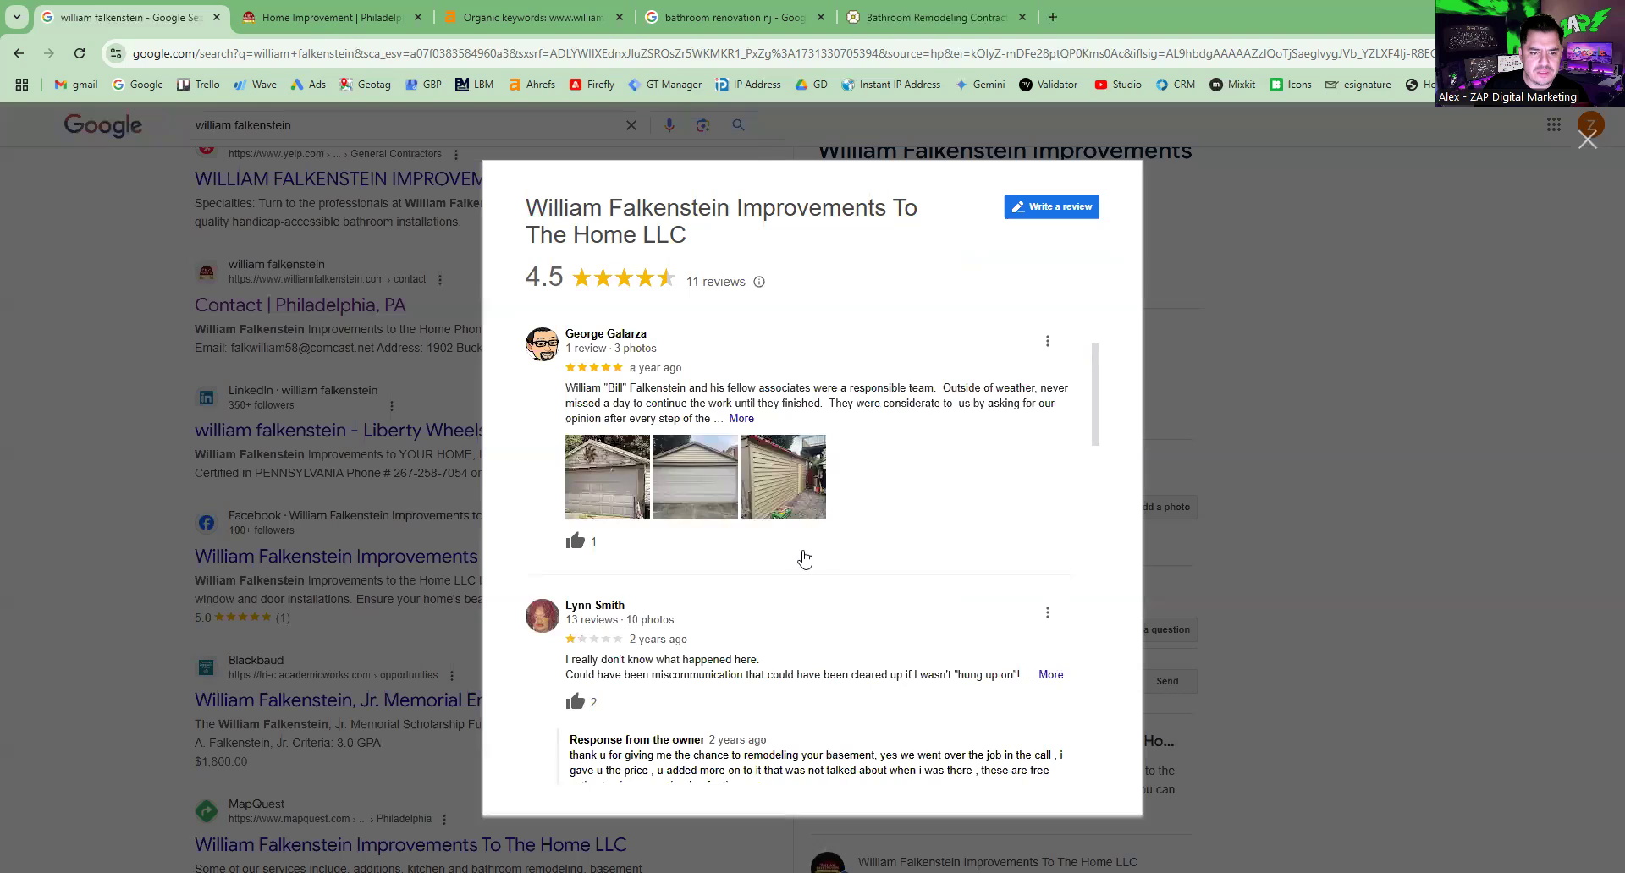
scroll(761, 541, "up", 1)
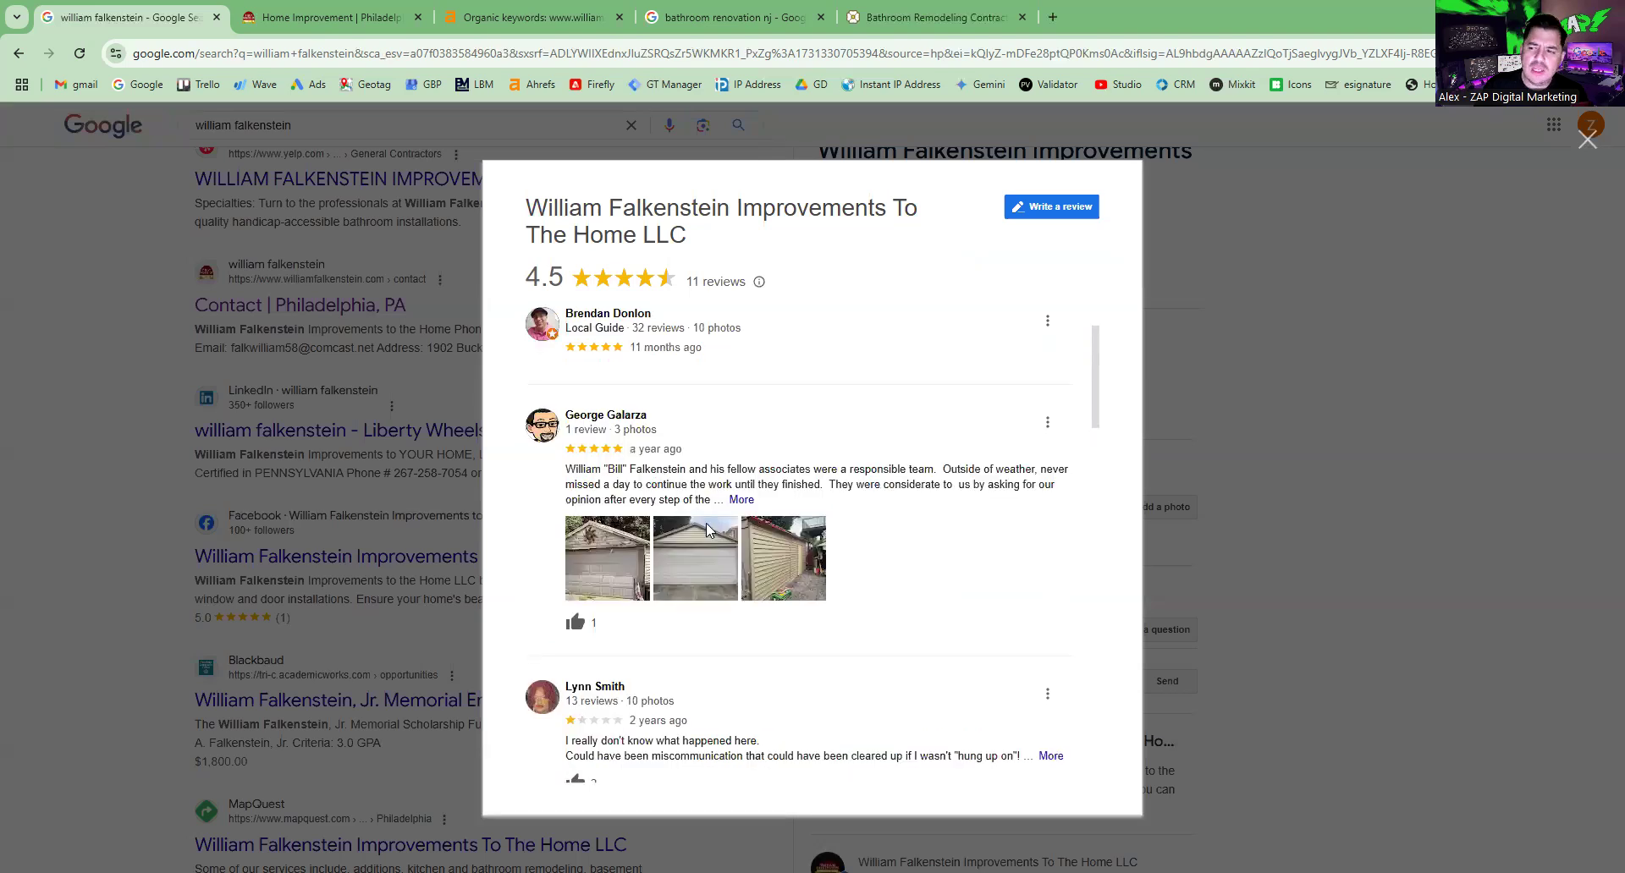
scroll(706, 523, "down", 1)
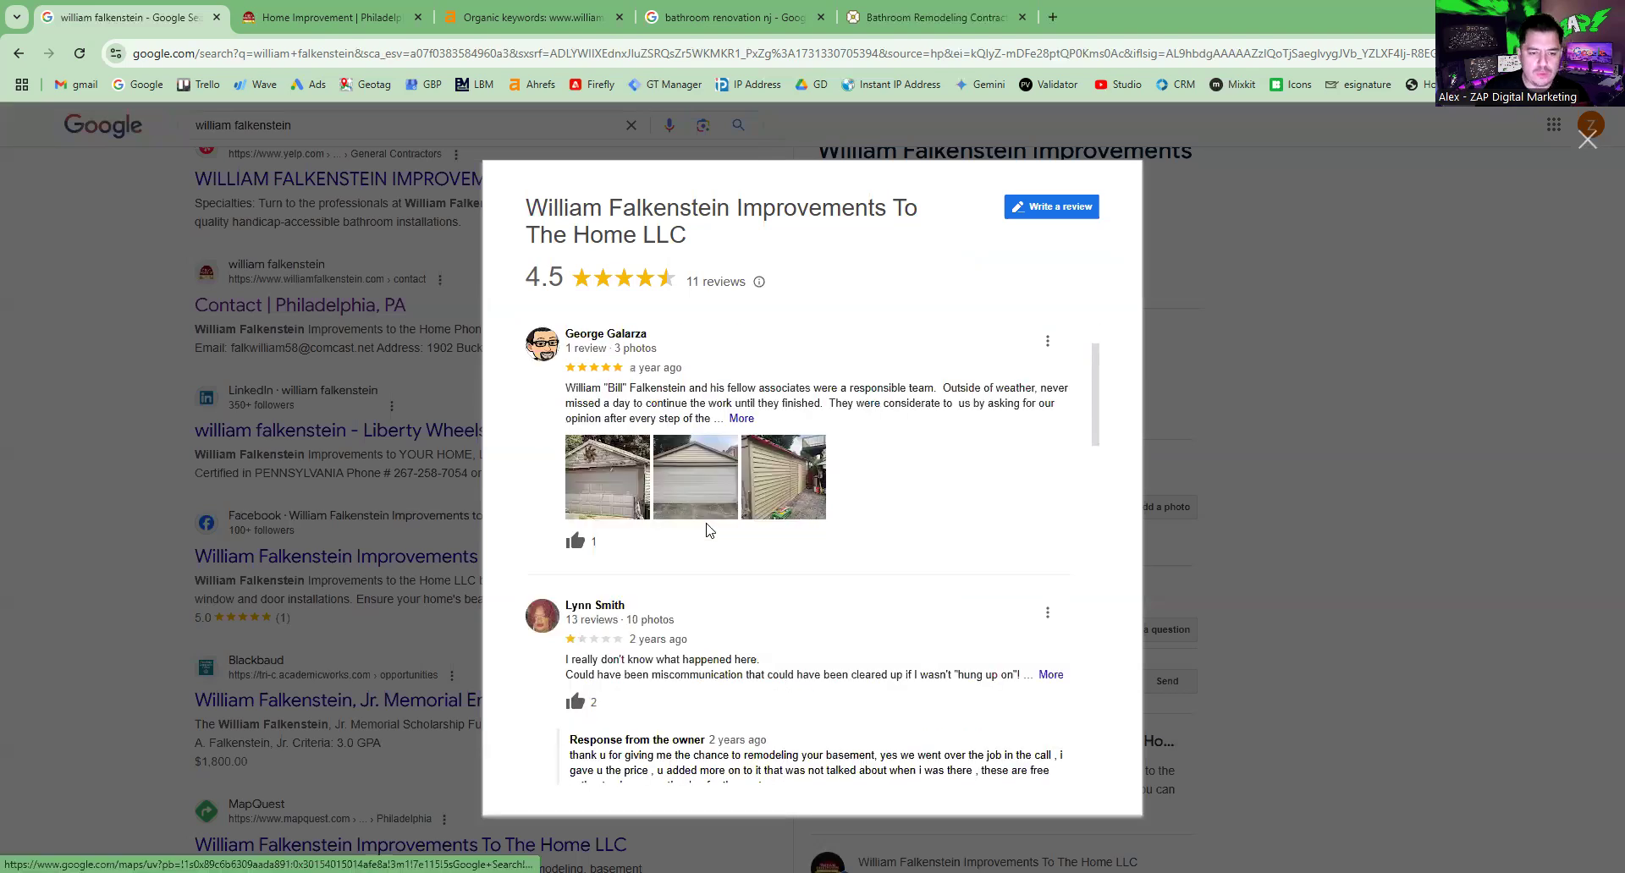
scroll(709, 530, "down", 1)
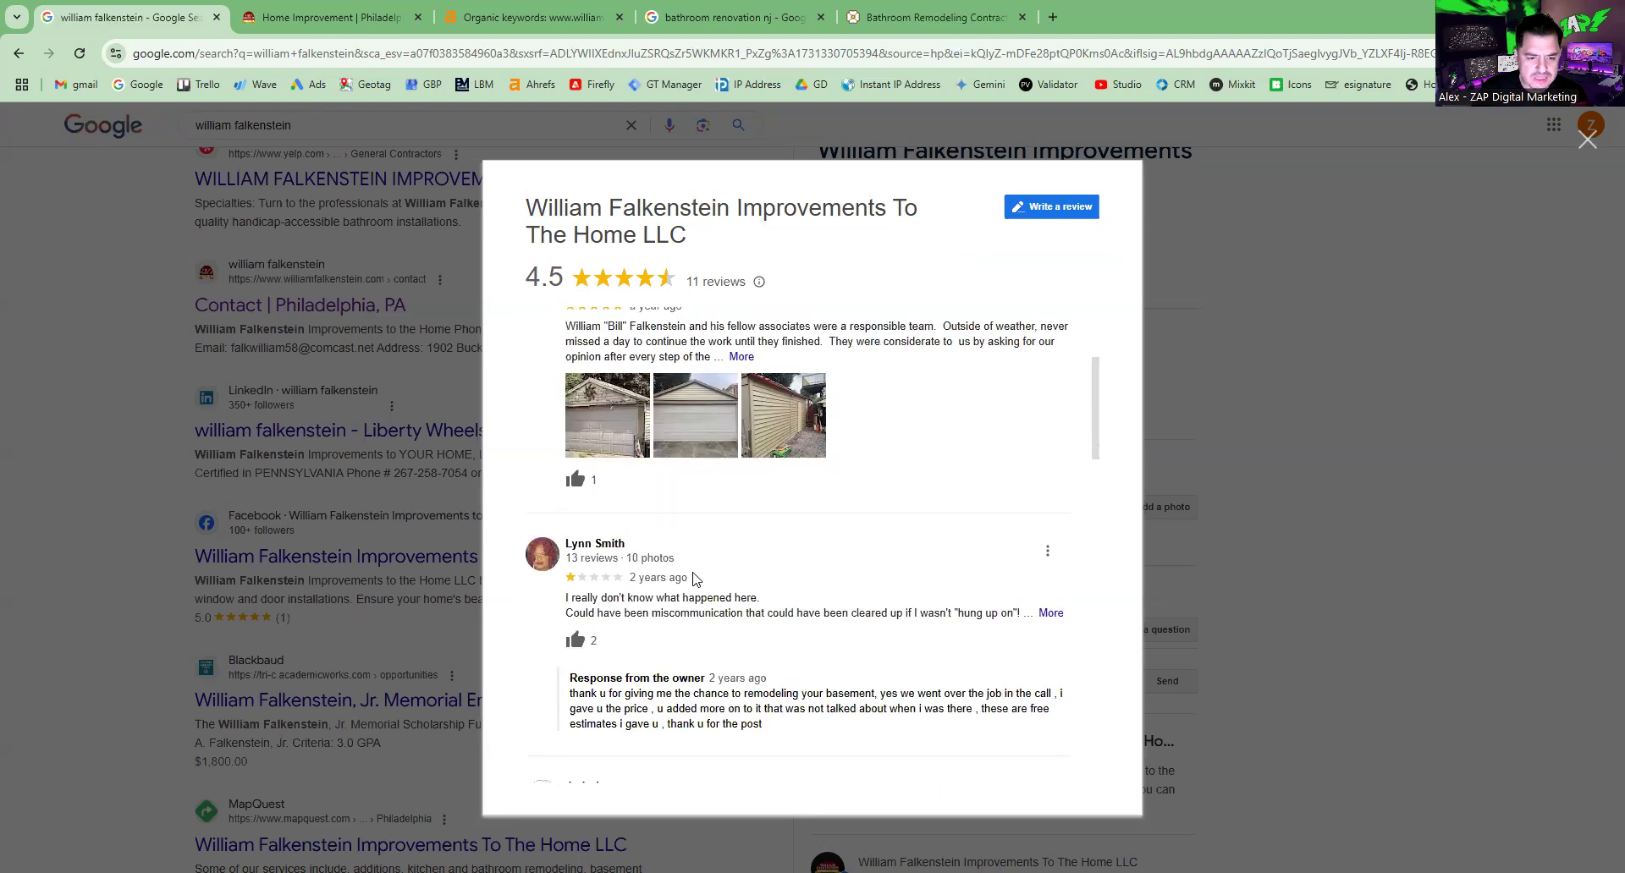
scroll(688, 534, "down", 2)
scroll(670, 514, "up", 3)
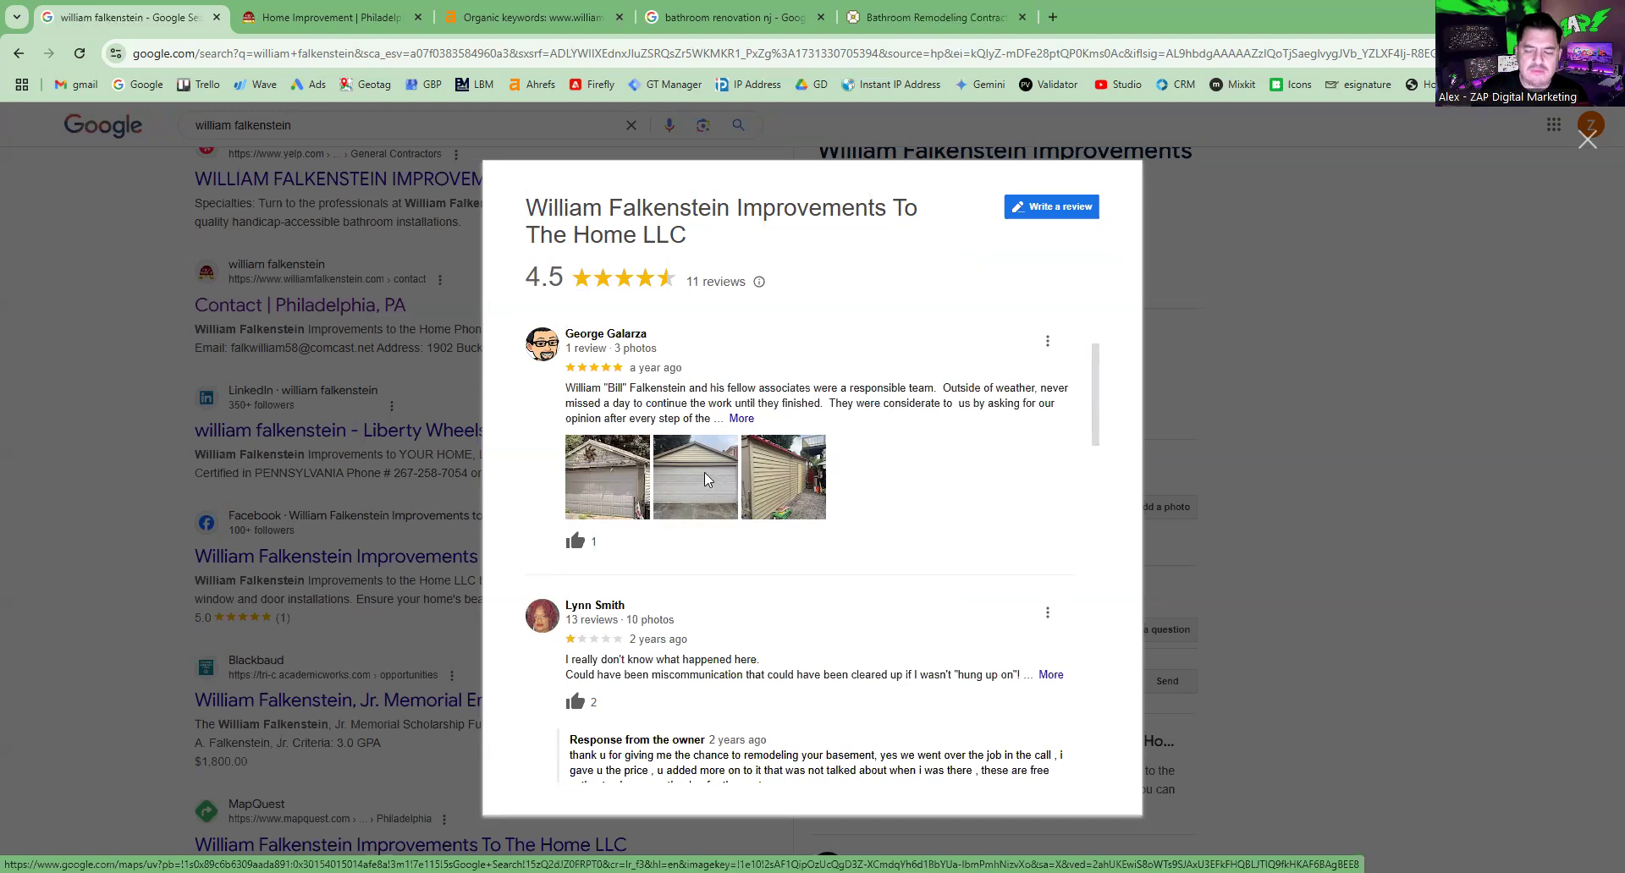
scroll(704, 472, "down", 4)
scroll(759, 444, "down", 3)
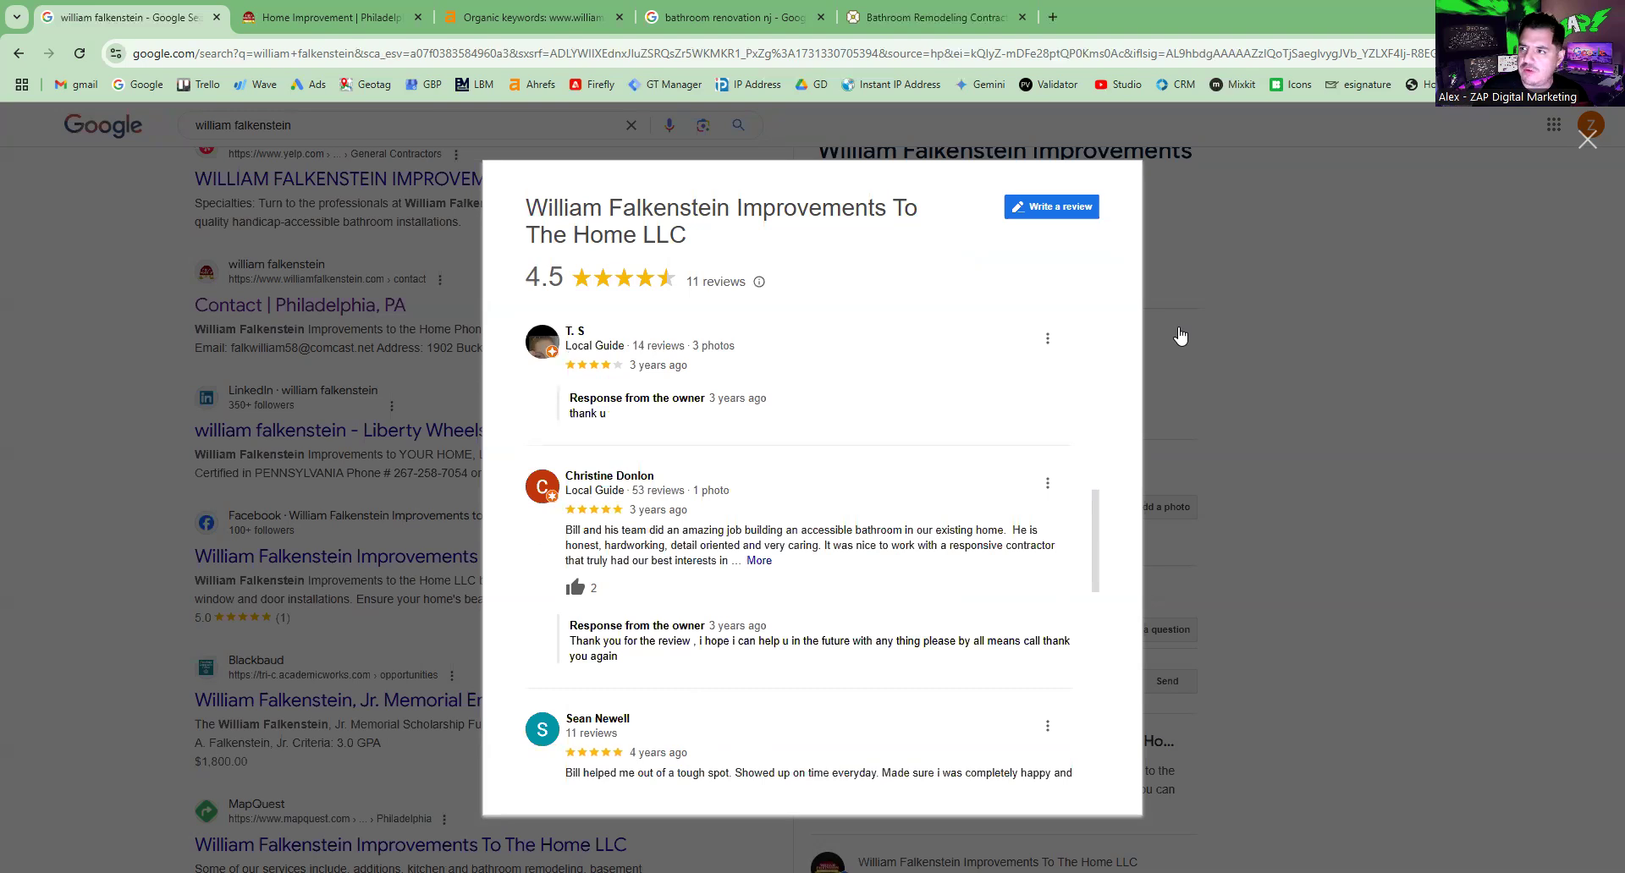
Close the reviews and examine the organic results for "bathroom renovation nj" through to the sponsored listings and related searches.
key("Escape")
left_click(713, 8)
scroll(317, 540, "down", 3)
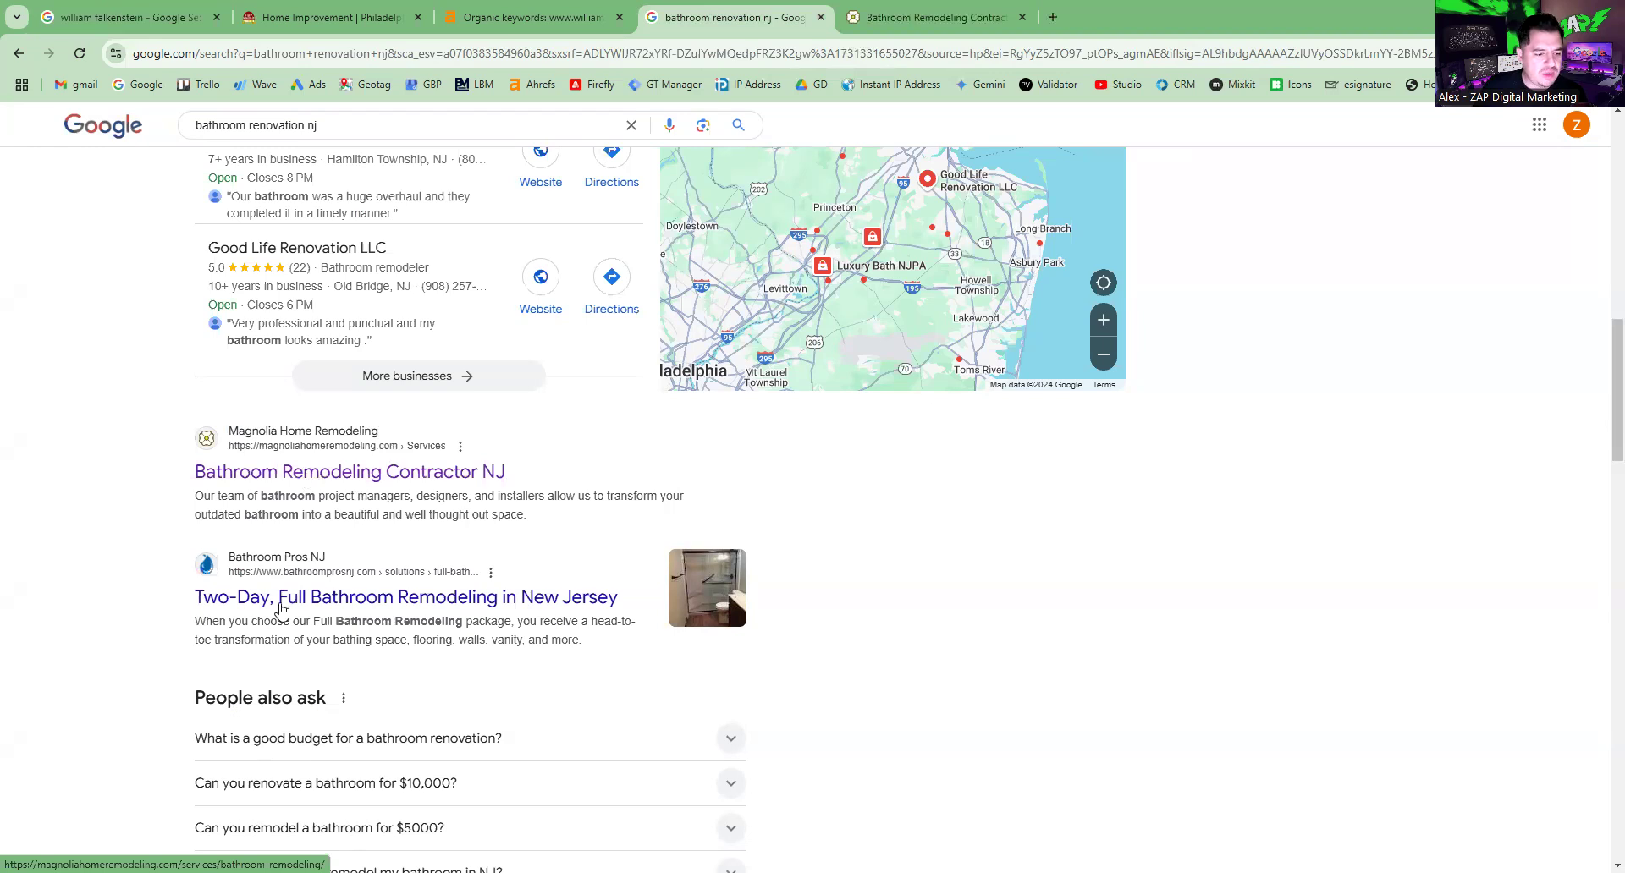
scroll(454, 580, "down", 3)
scroll(392, 551, "down", 5)
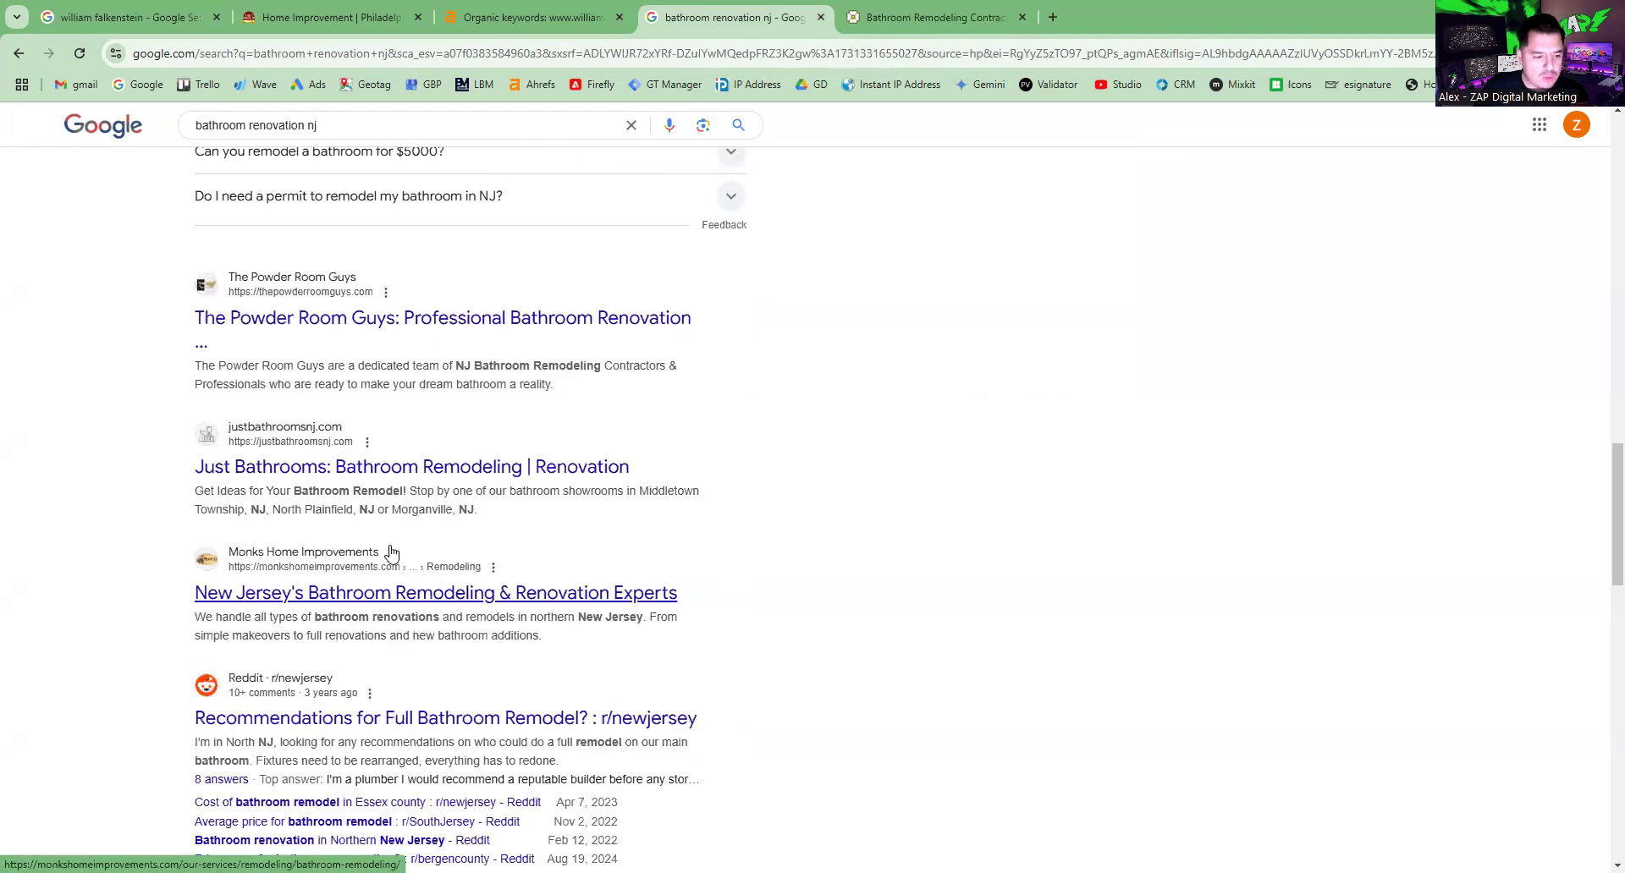
scroll(391, 553, "down", 8)
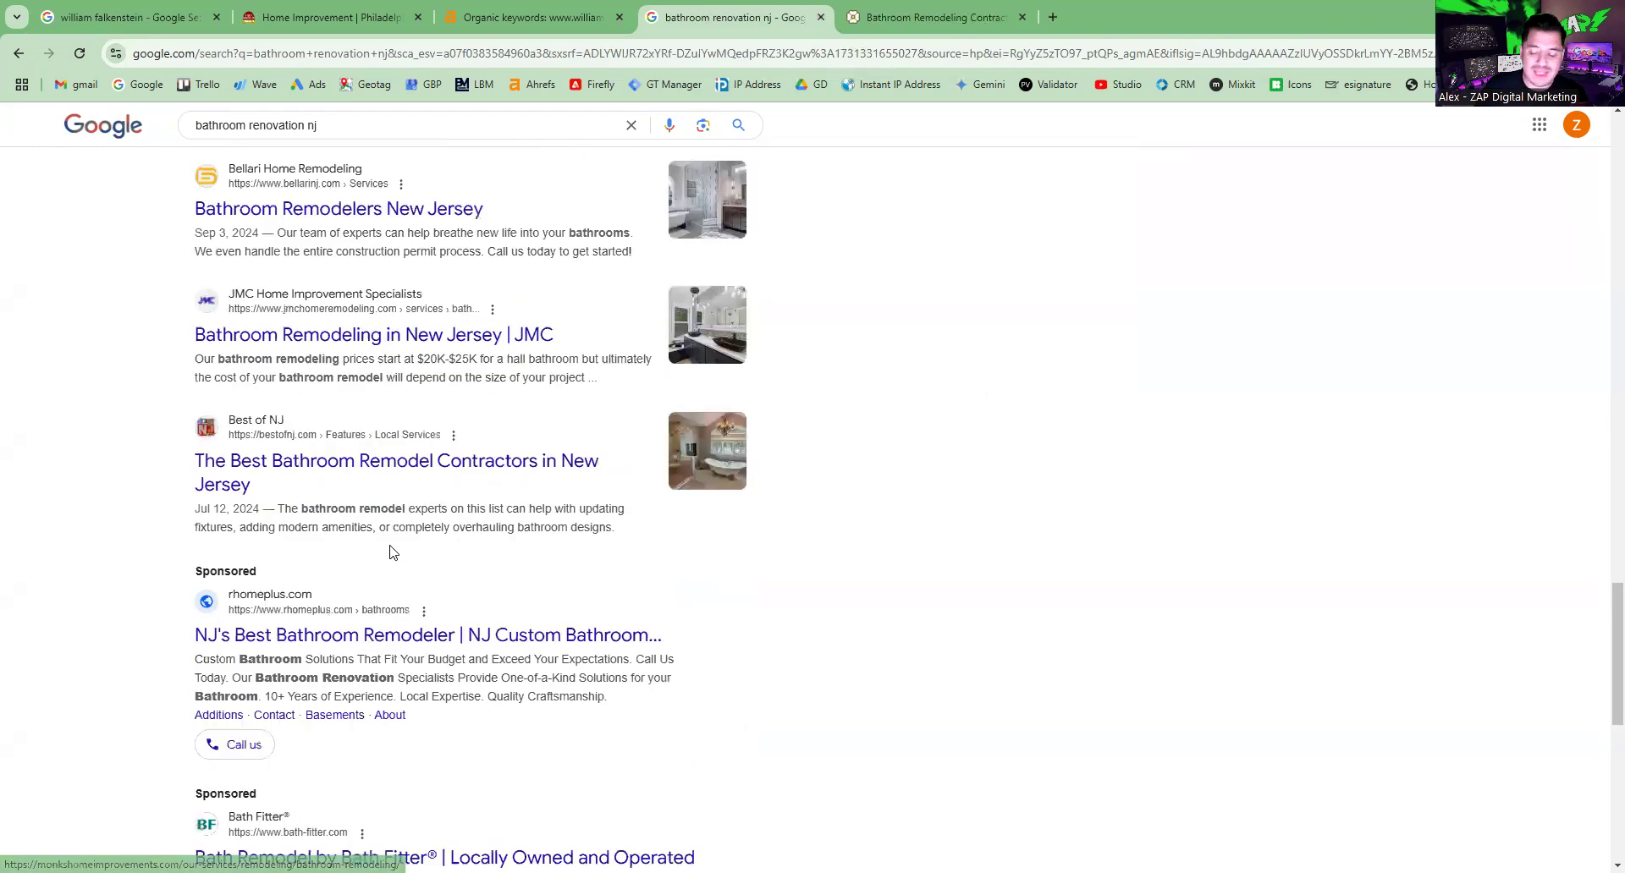
scroll(392, 551, "down", 3)
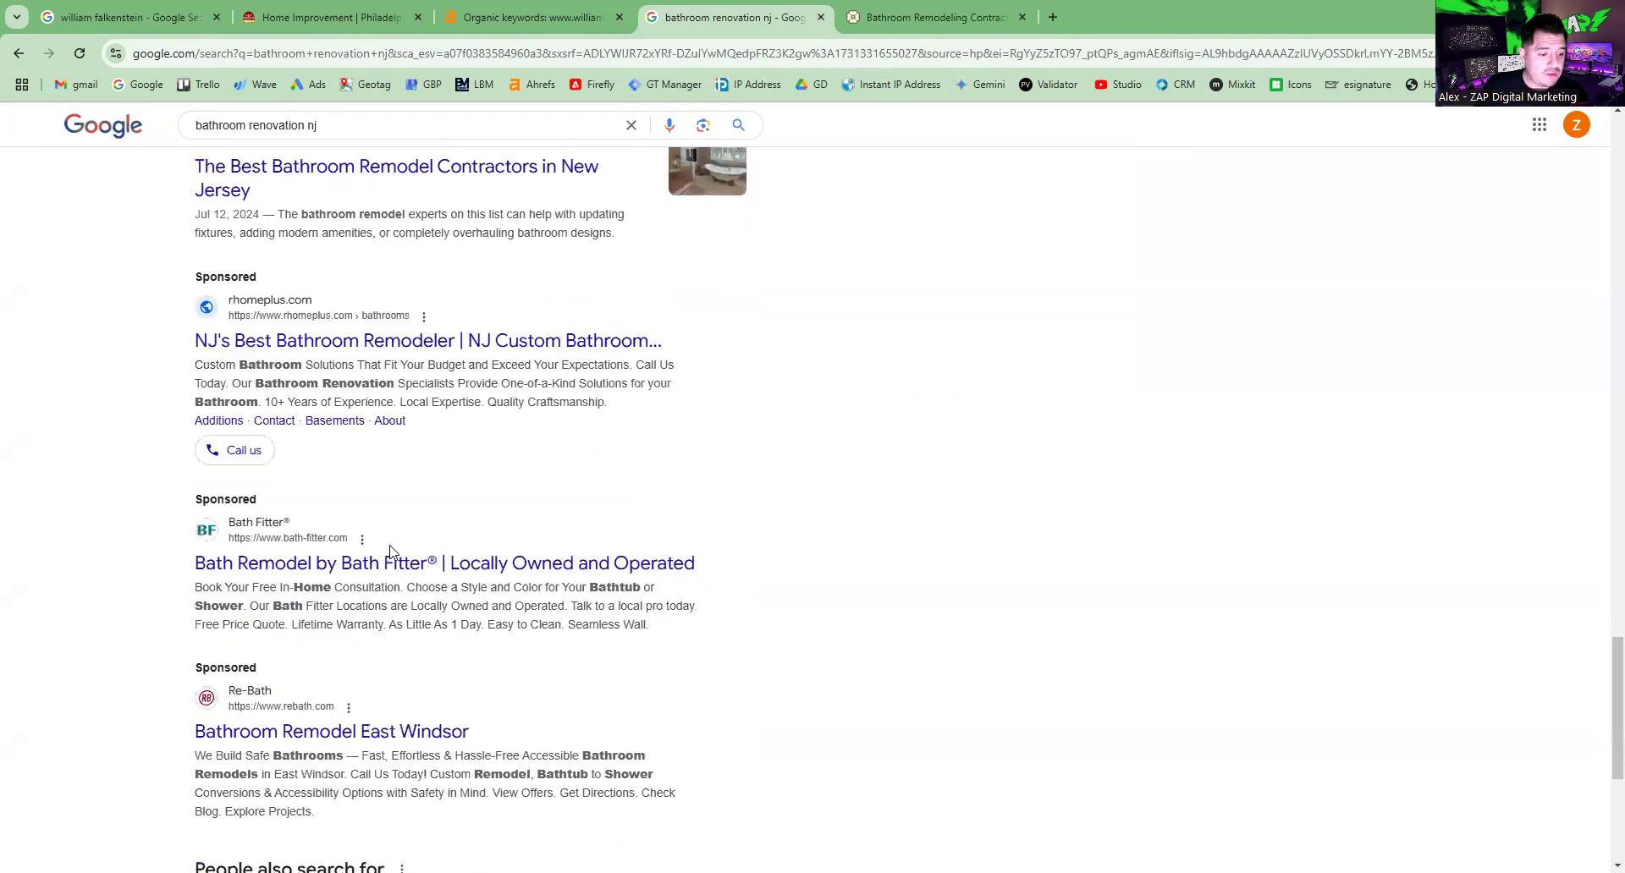
scroll(392, 728, "down", 5)
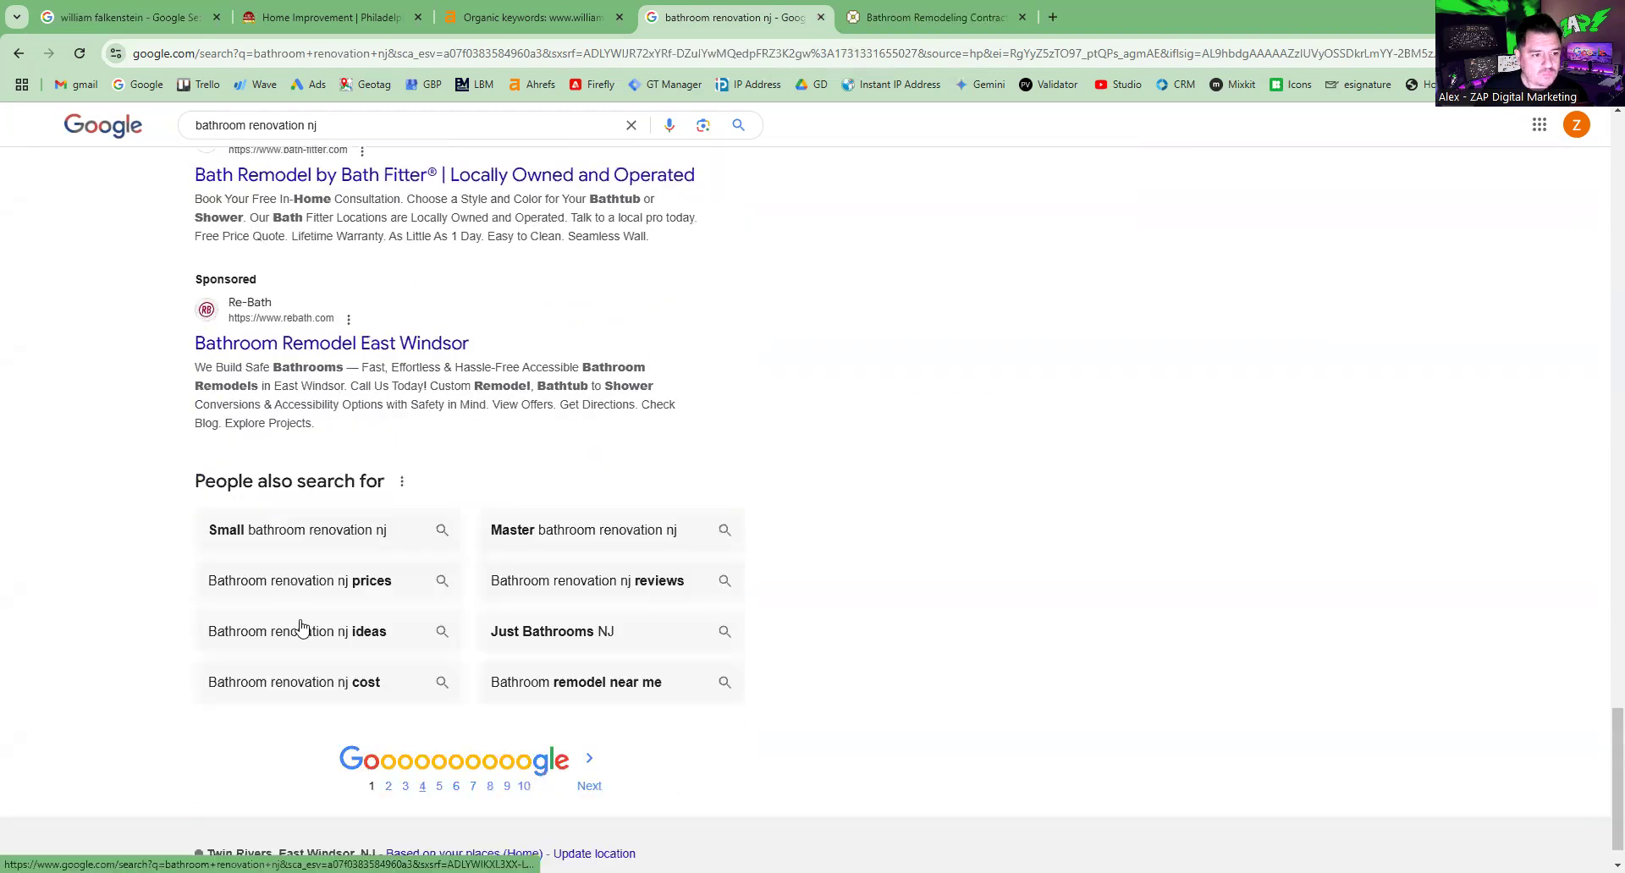
scroll(302, 628, "up", 8)
scroll(335, 603, "up", 10)
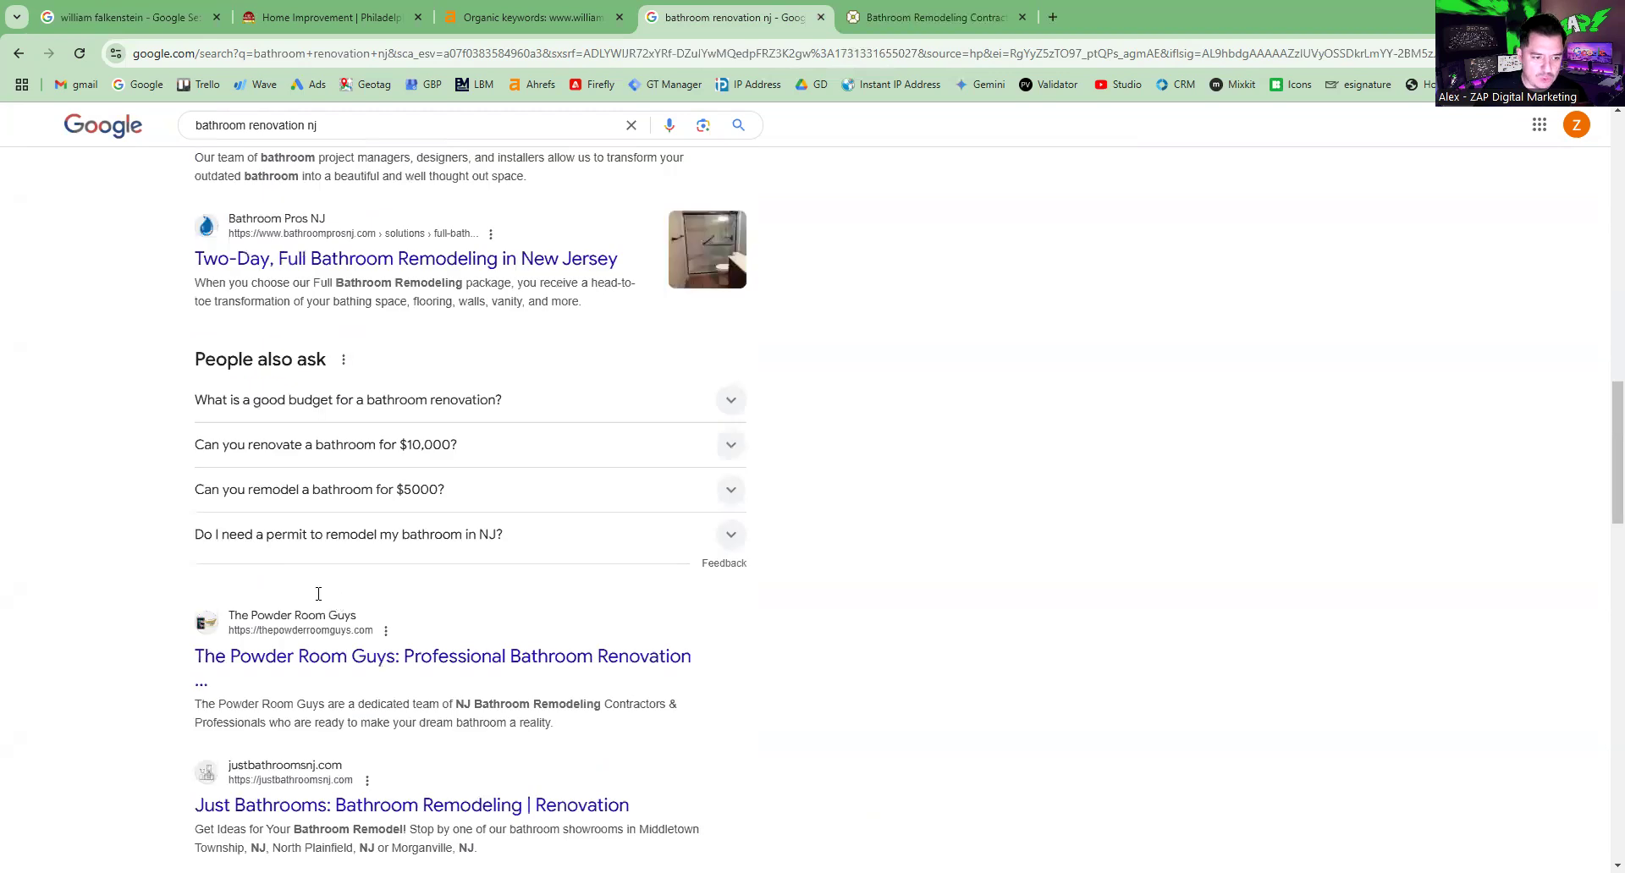
scroll(328, 351, "up", 5)
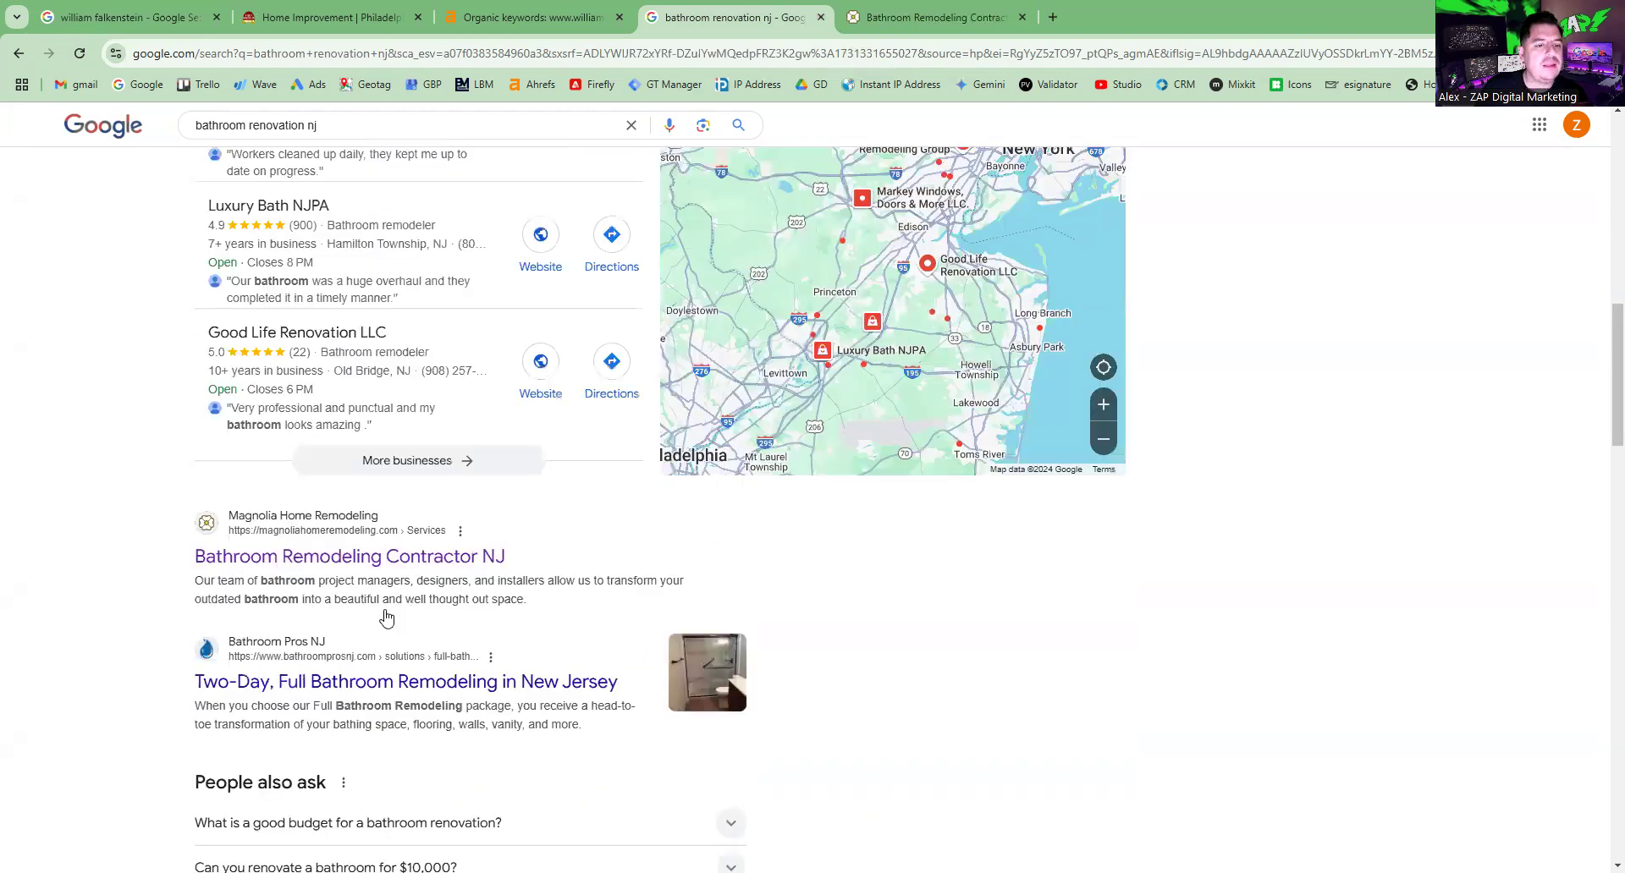
scroll(402, 594, "down", 3)
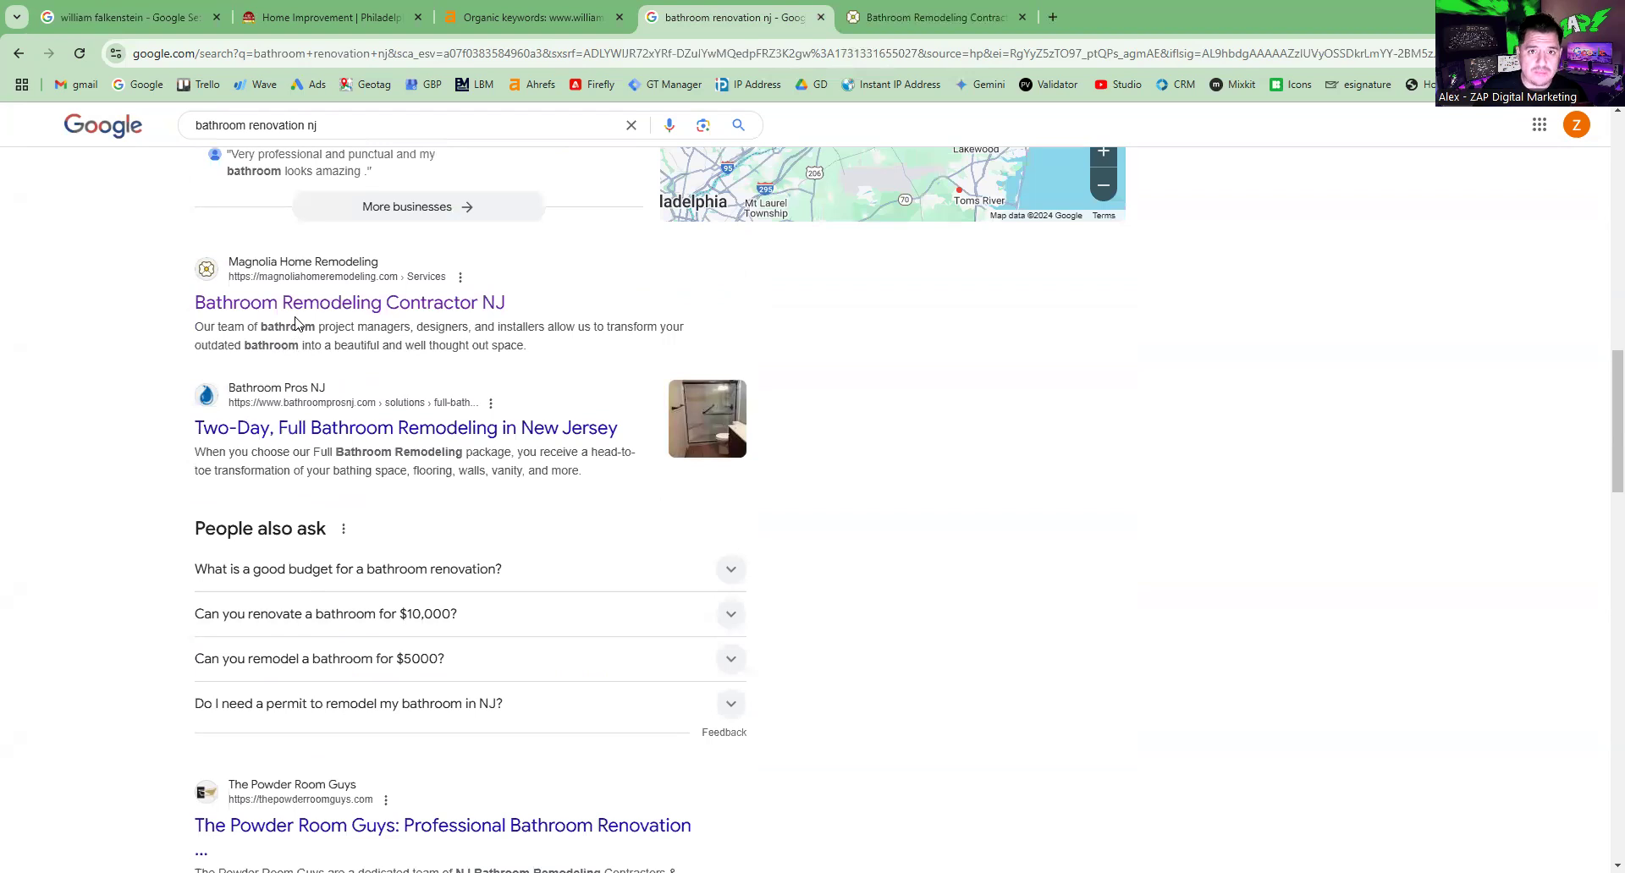
Review Magnolia's bathroom remodeling page, highlighting the "NJ Bathroom Remodeling" heading and the full introductory text.
left_click(910, 13)
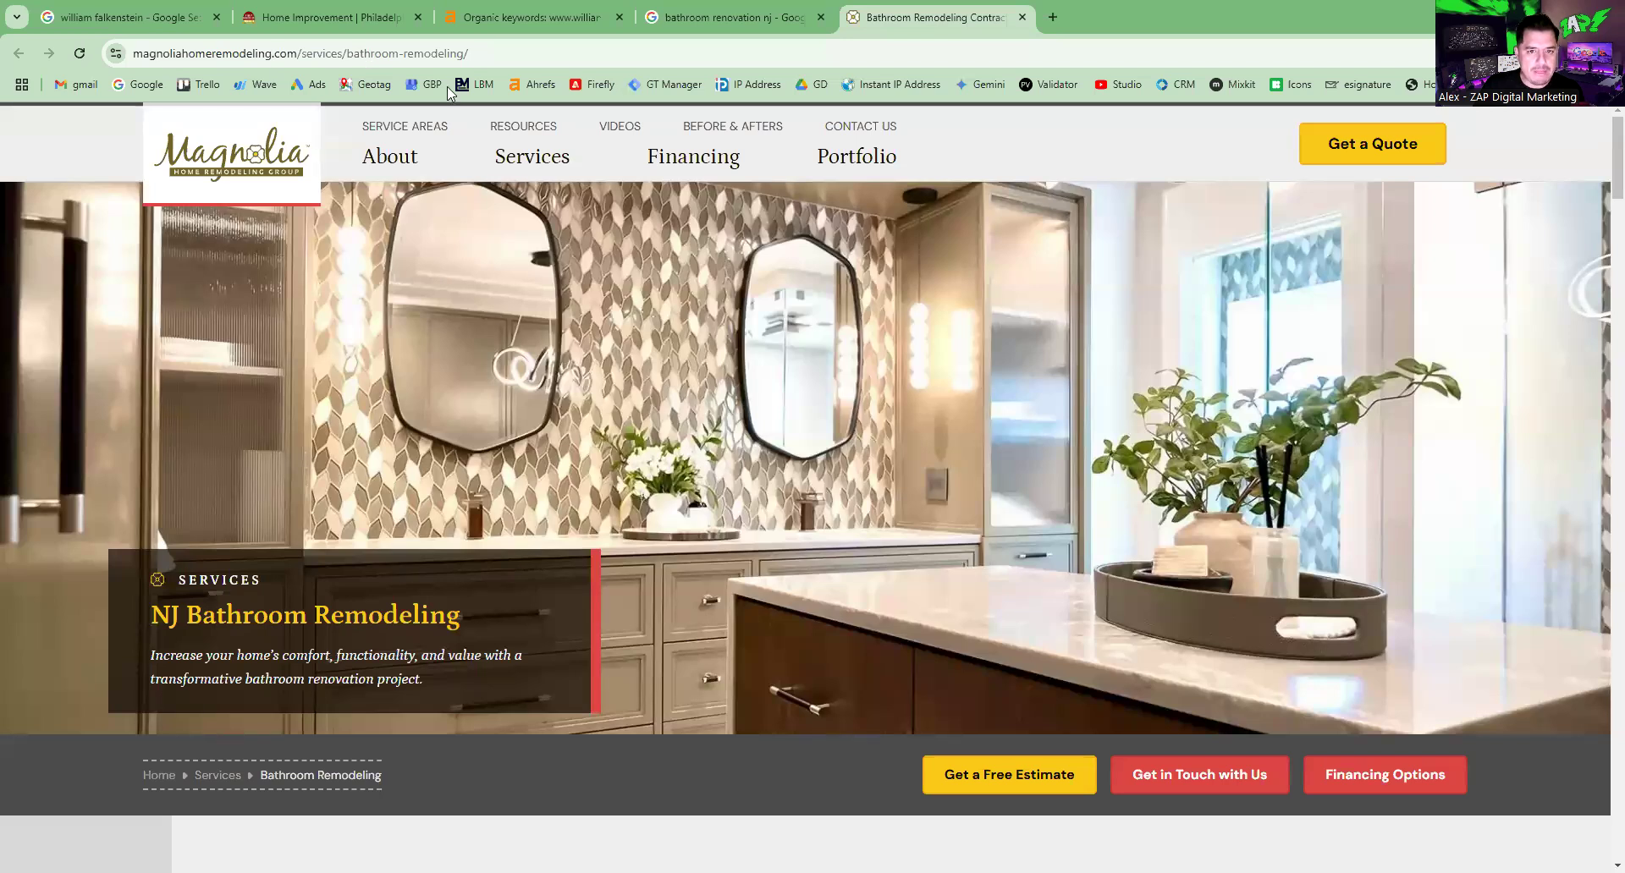
scroll(645, 365, "down", 4)
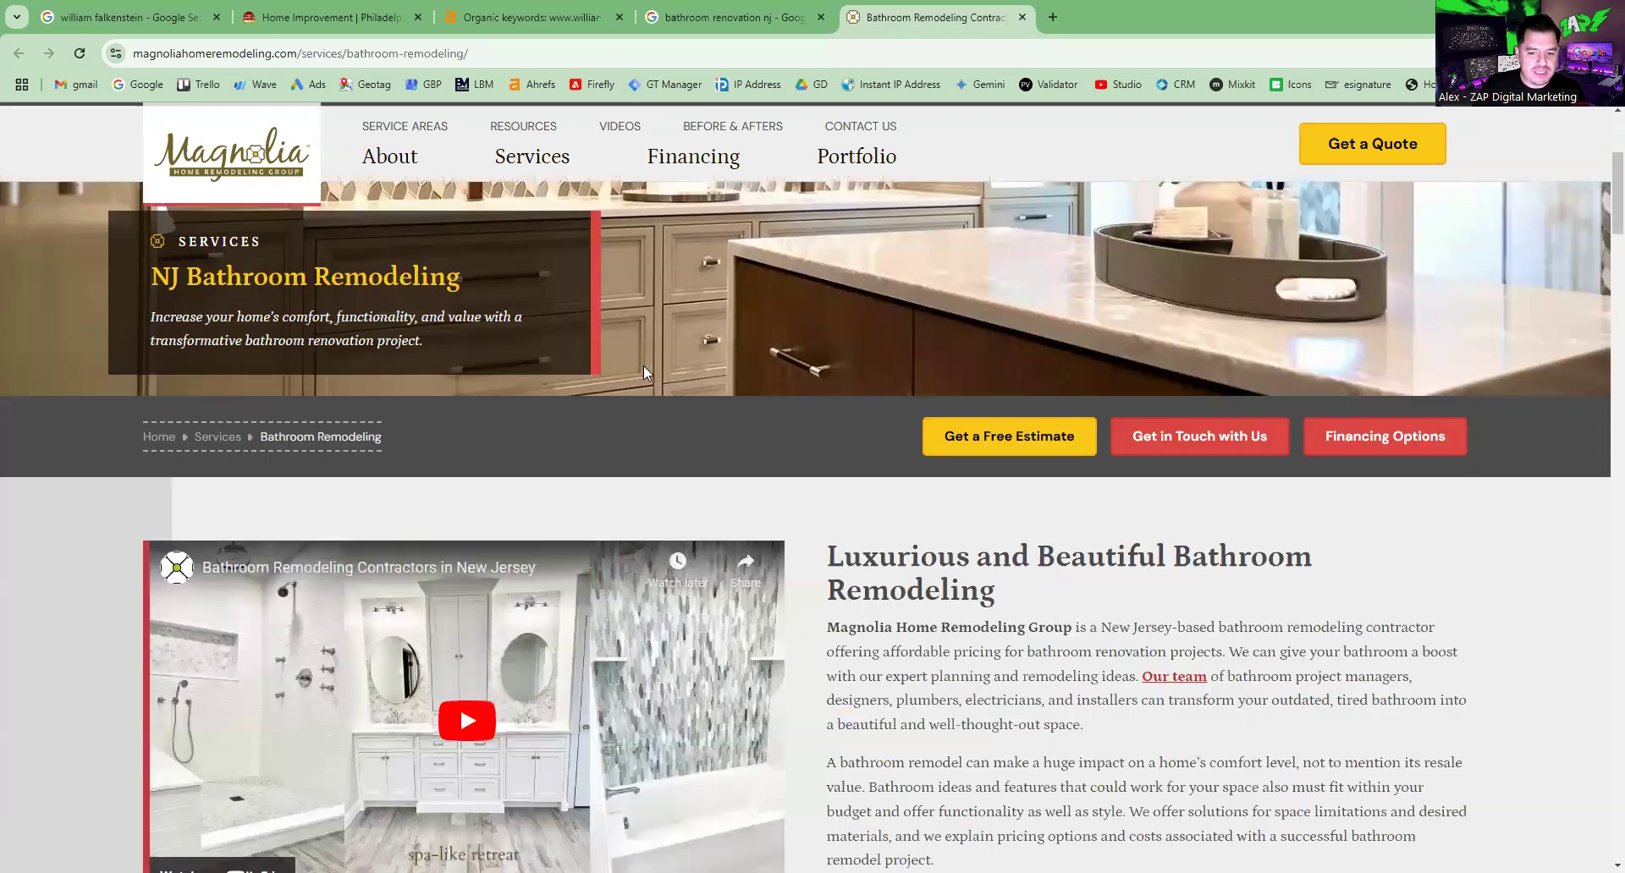
left_click_drag(464, 281, 169, 282)
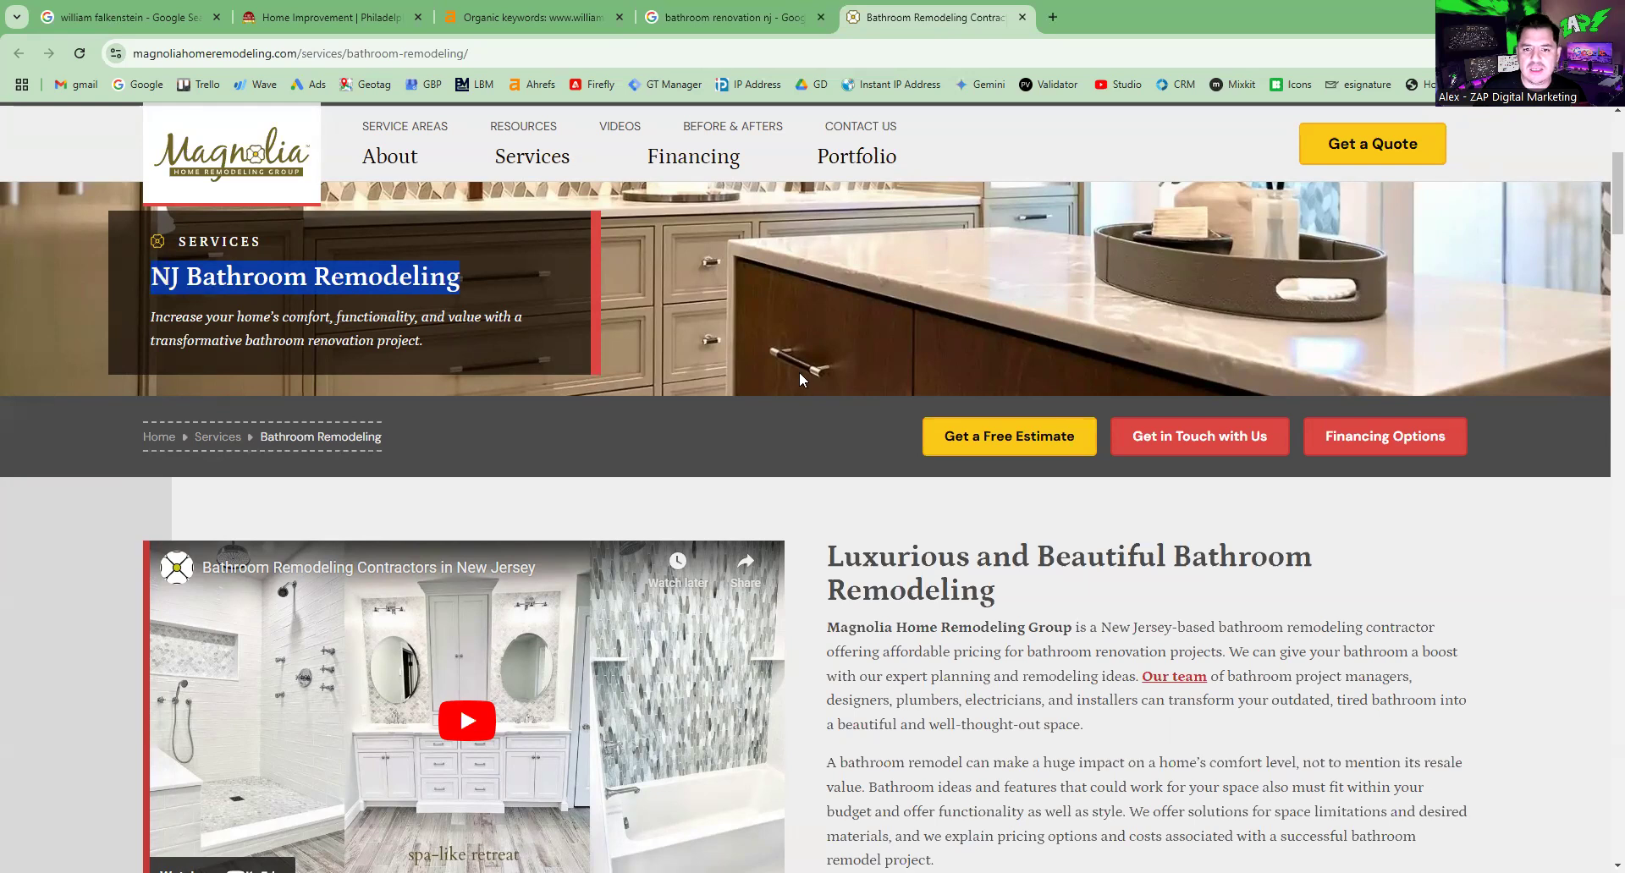
scroll(819, 315, "down", 3)
left_click_drag(827, 305, 897, 305)
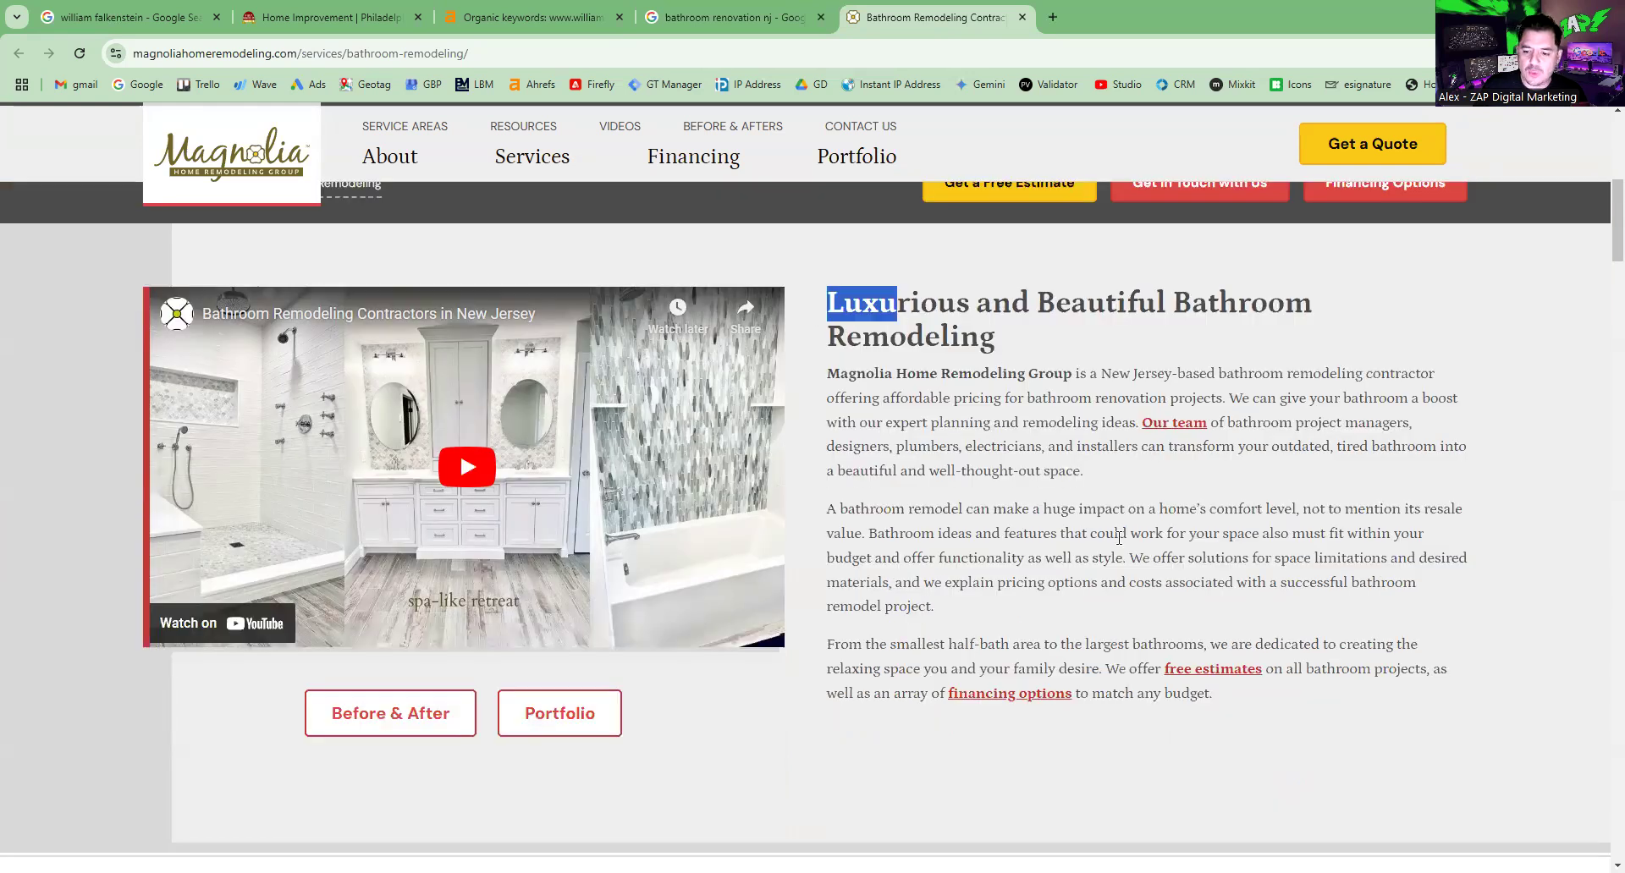
left_click_drag(1212, 655, 1215, 698)
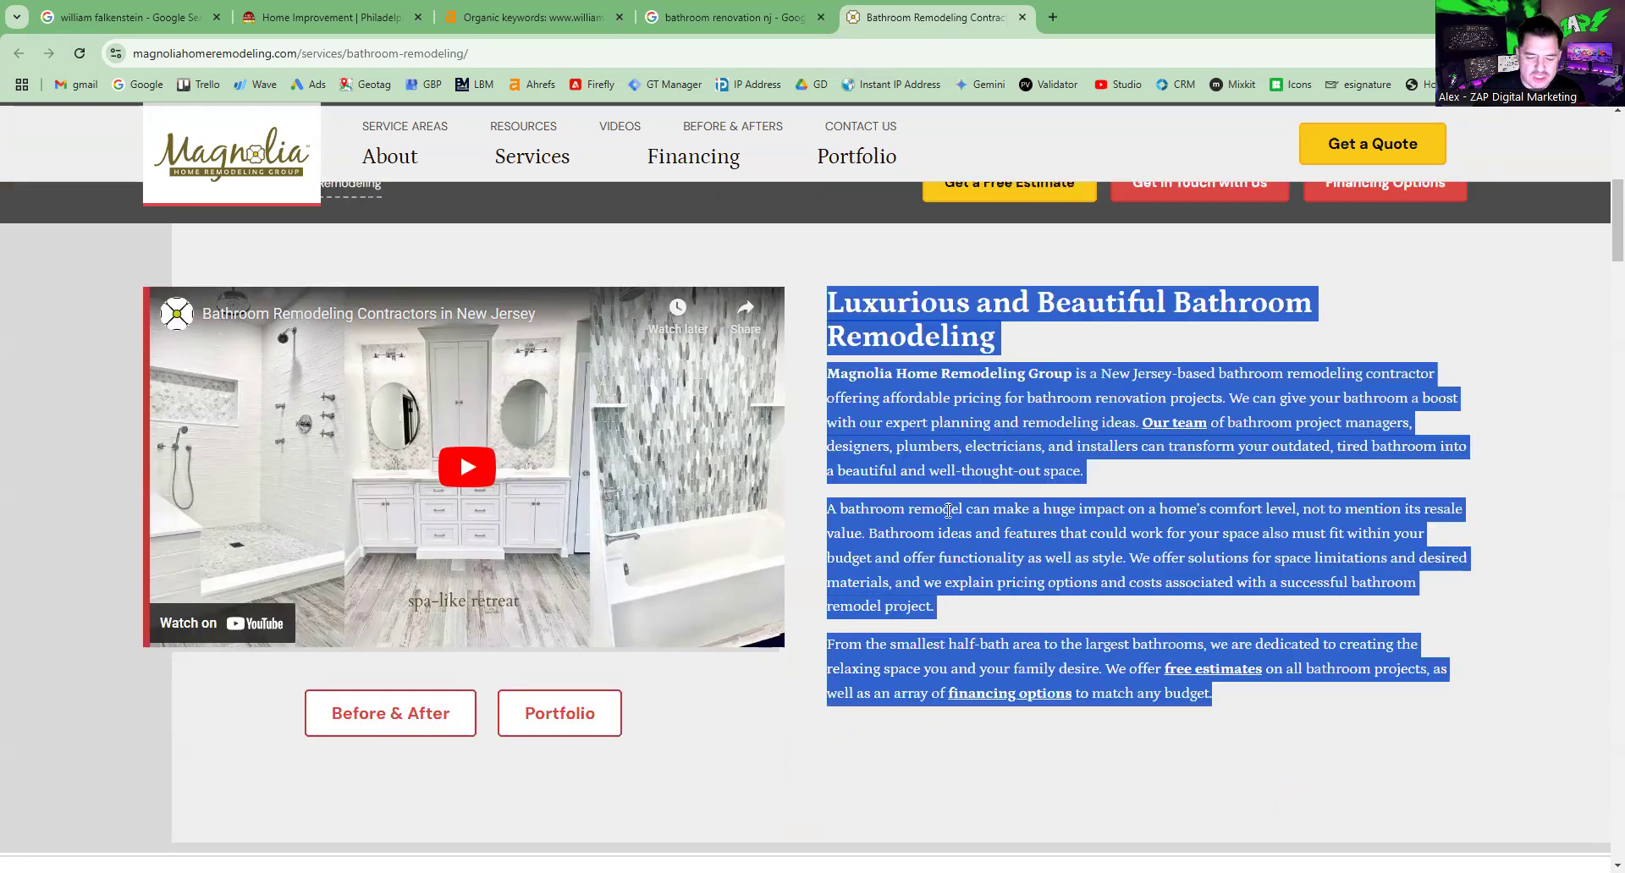
Examine the related services, portfolio galleries and bathroom remodeling types on the Magnolia page.
scroll(948, 510, "down", 1)
scroll(717, 511, "down", 5)
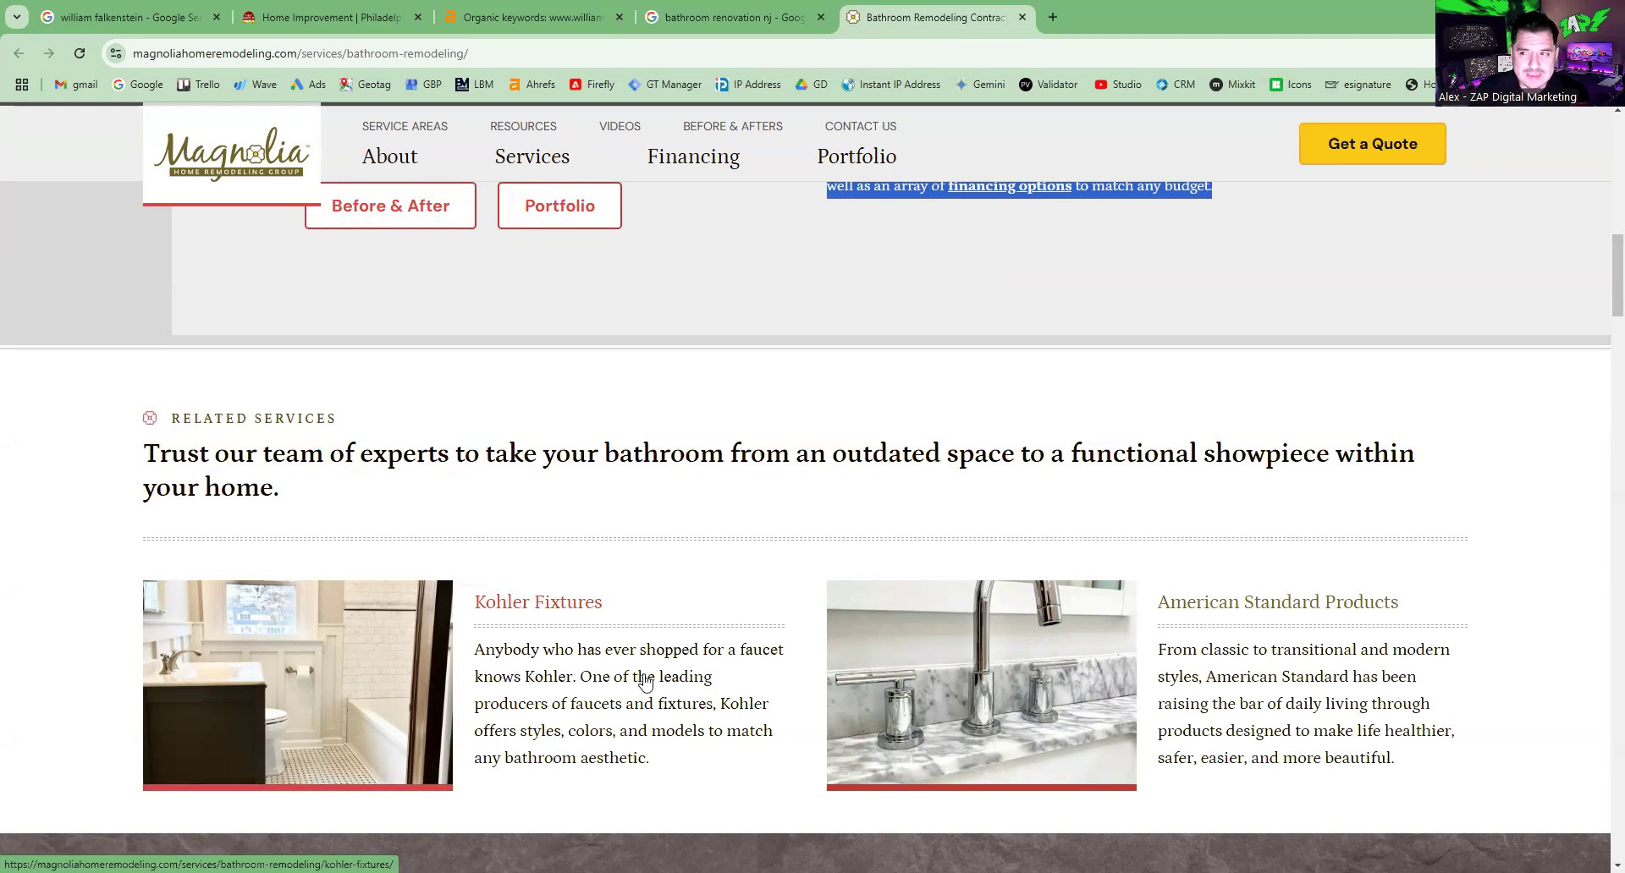
scroll(604, 492, "down", 2)
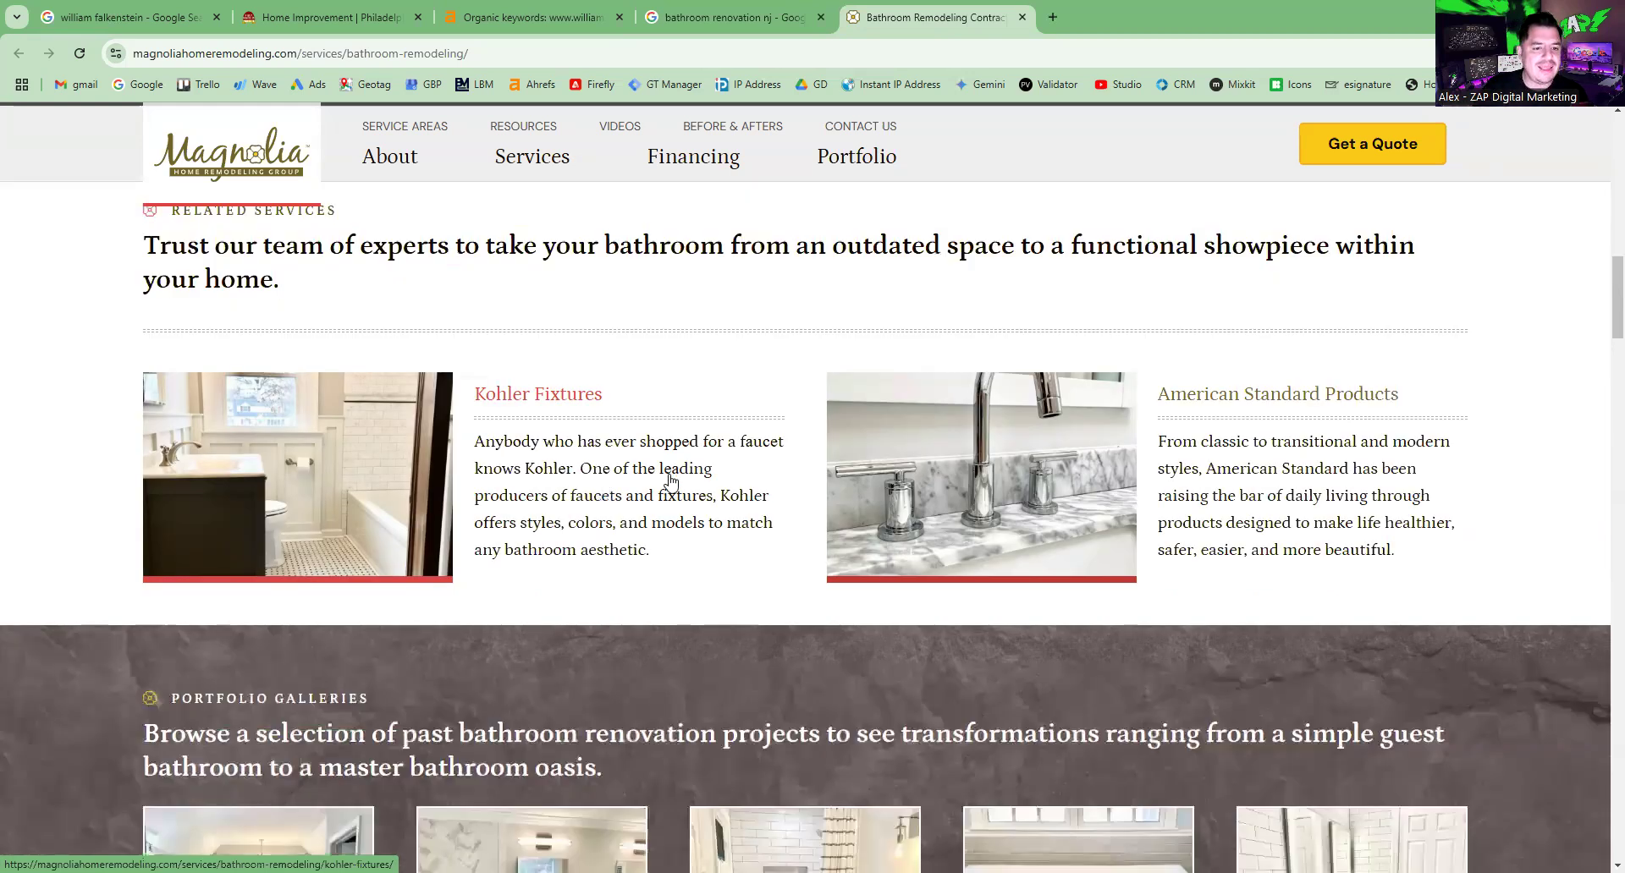
scroll(459, 271, "up", 1)
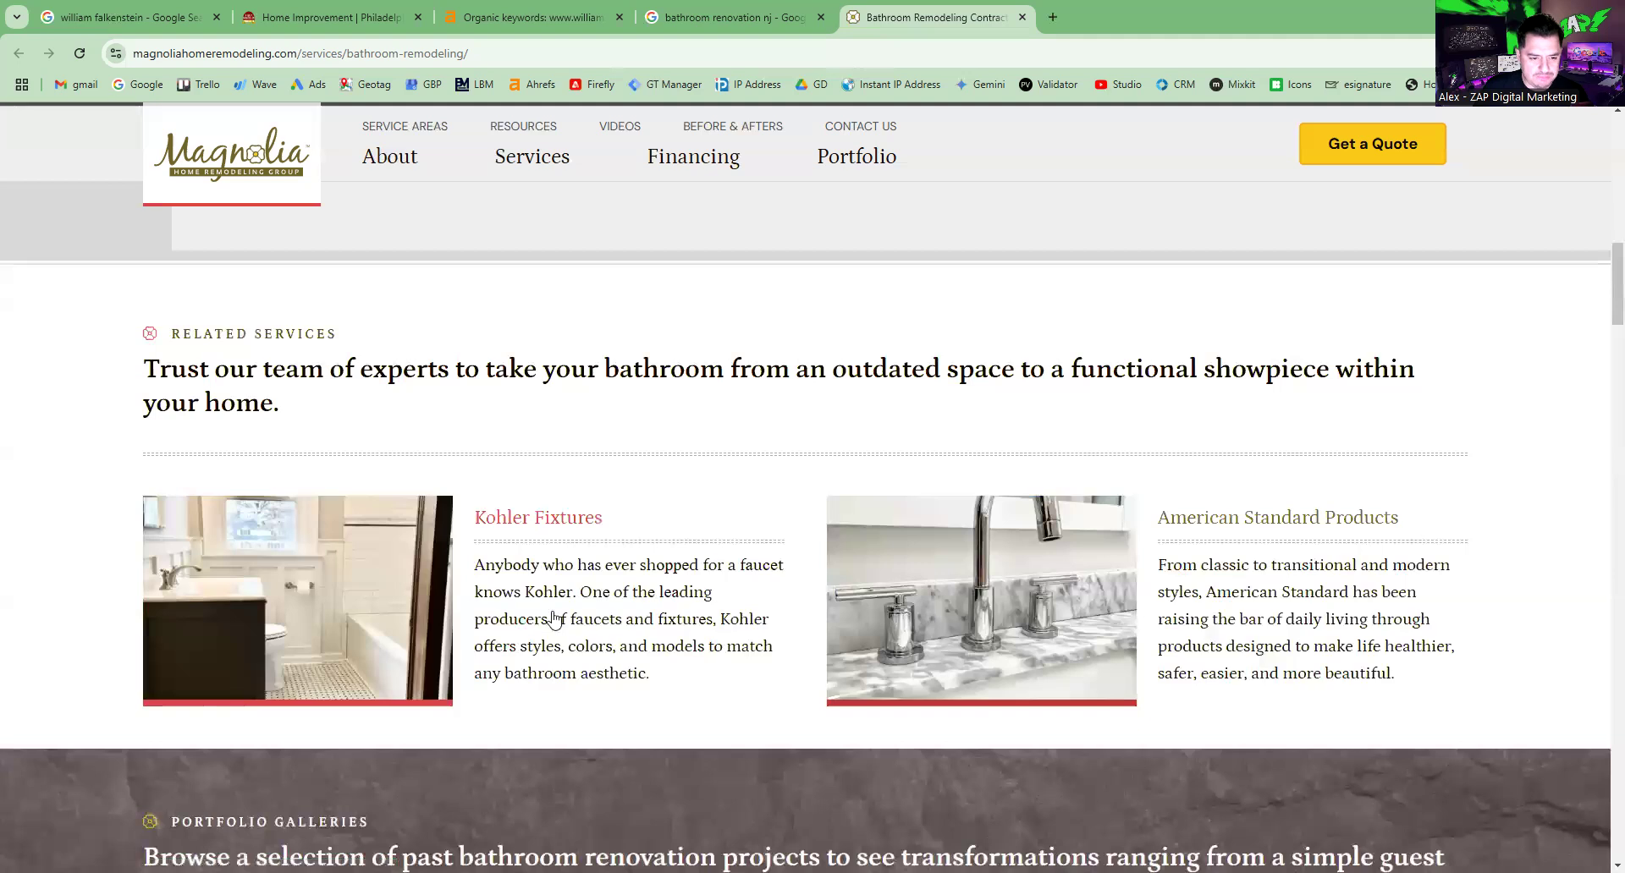
scroll(645, 406, "down", 5)
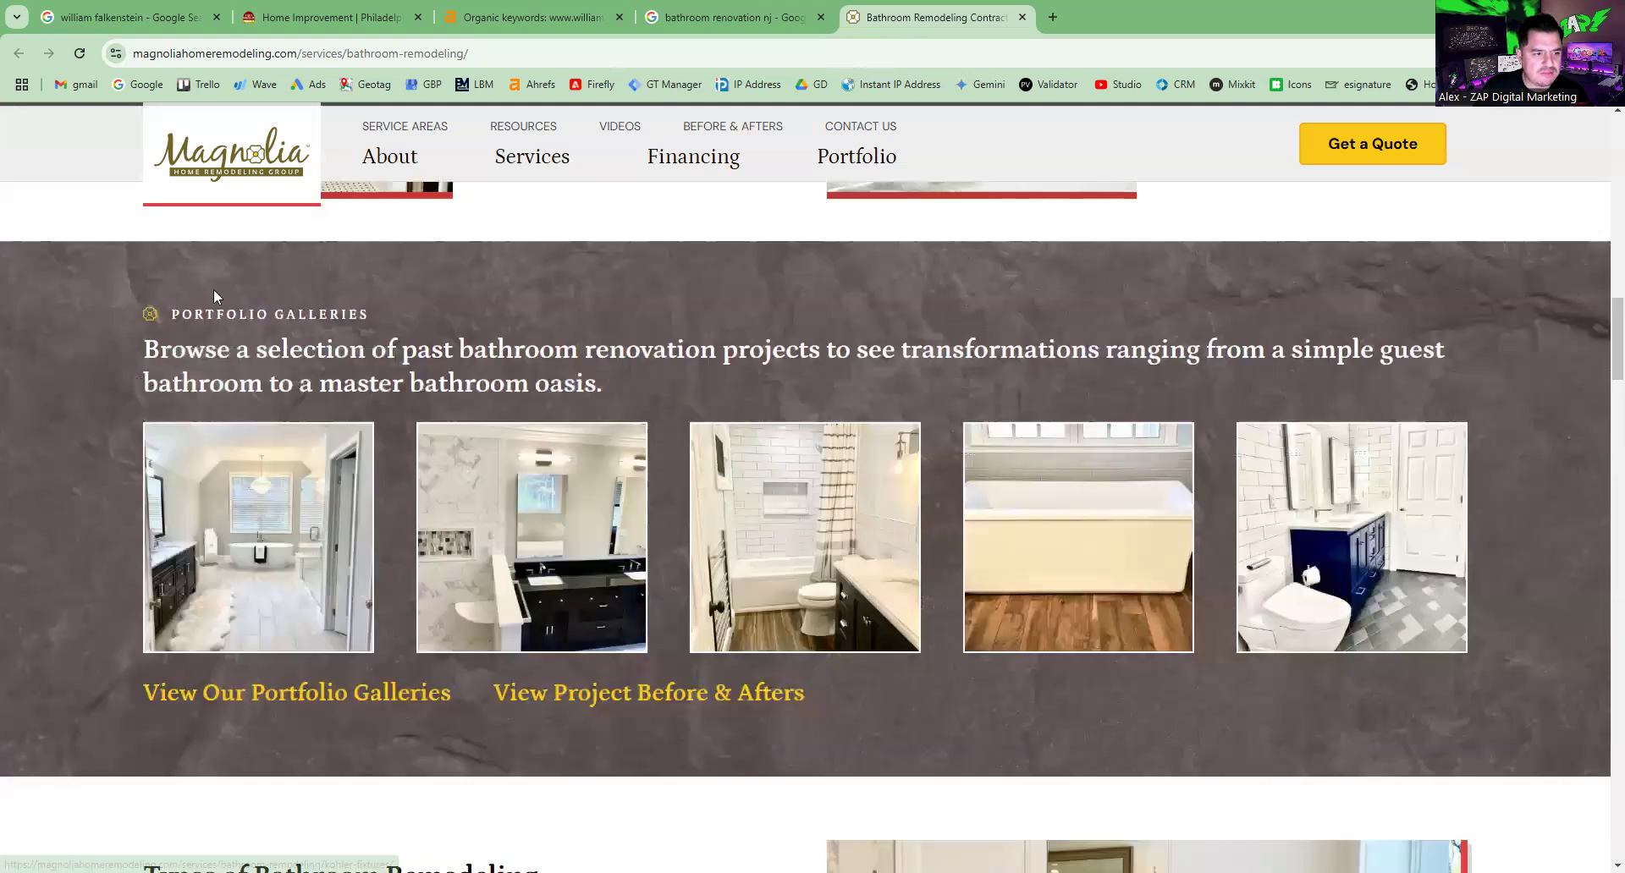
scroll(408, 413, "down", 5)
scroll(692, 574, "down", 4)
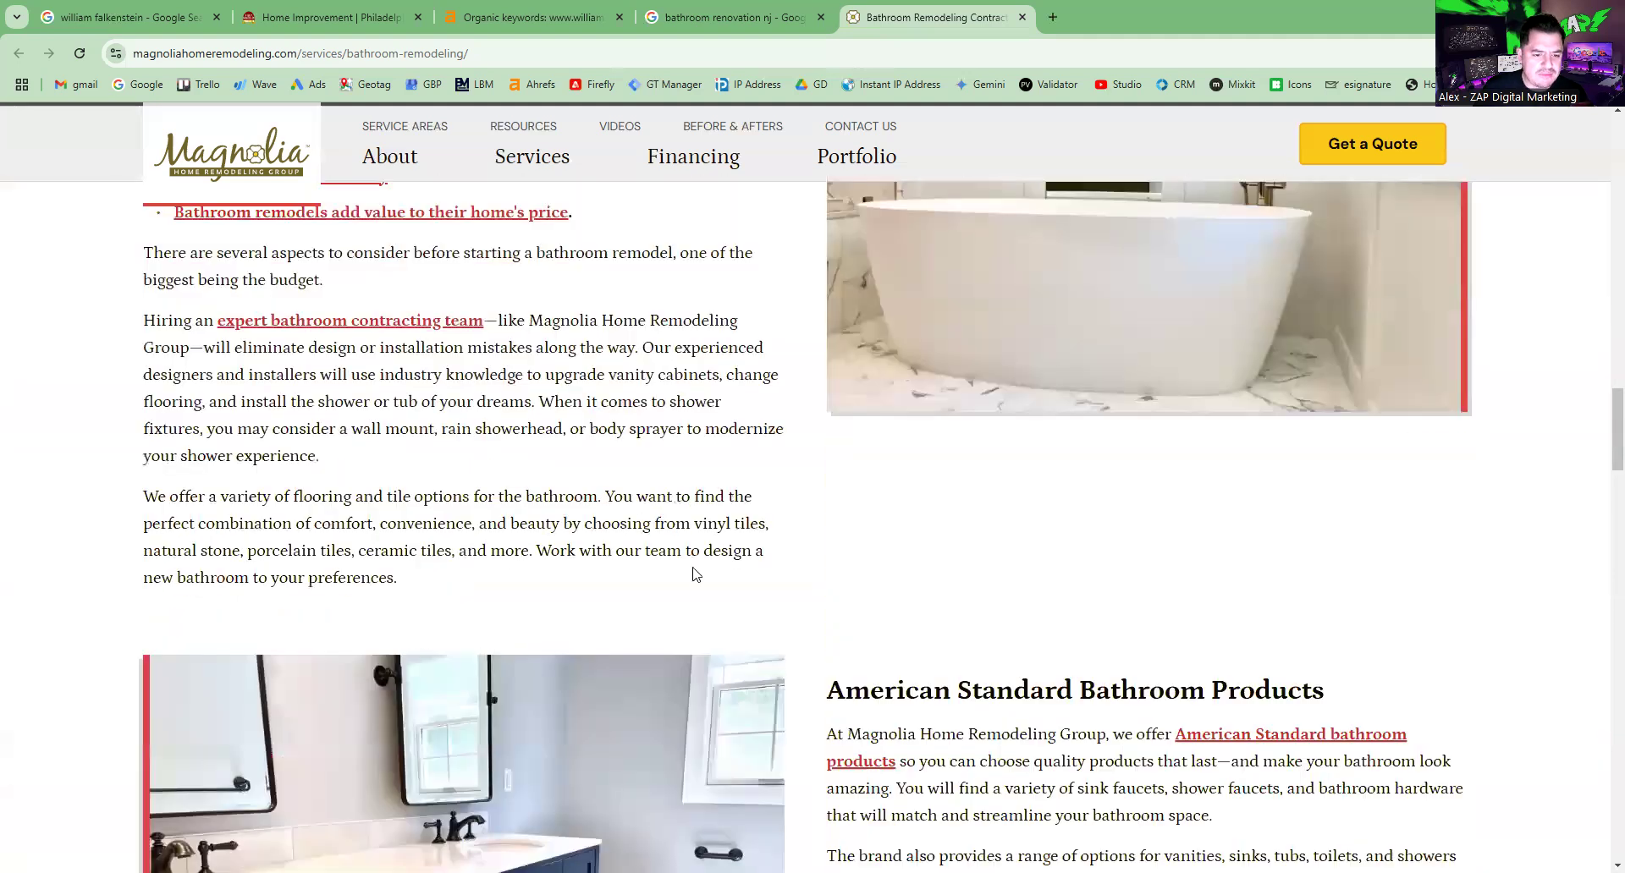
Highlight the remodeling considerations paragraphs and the "American Standard Bathroom Products" section to review the page's written content.
left_click_drag(397, 578, 865, 543)
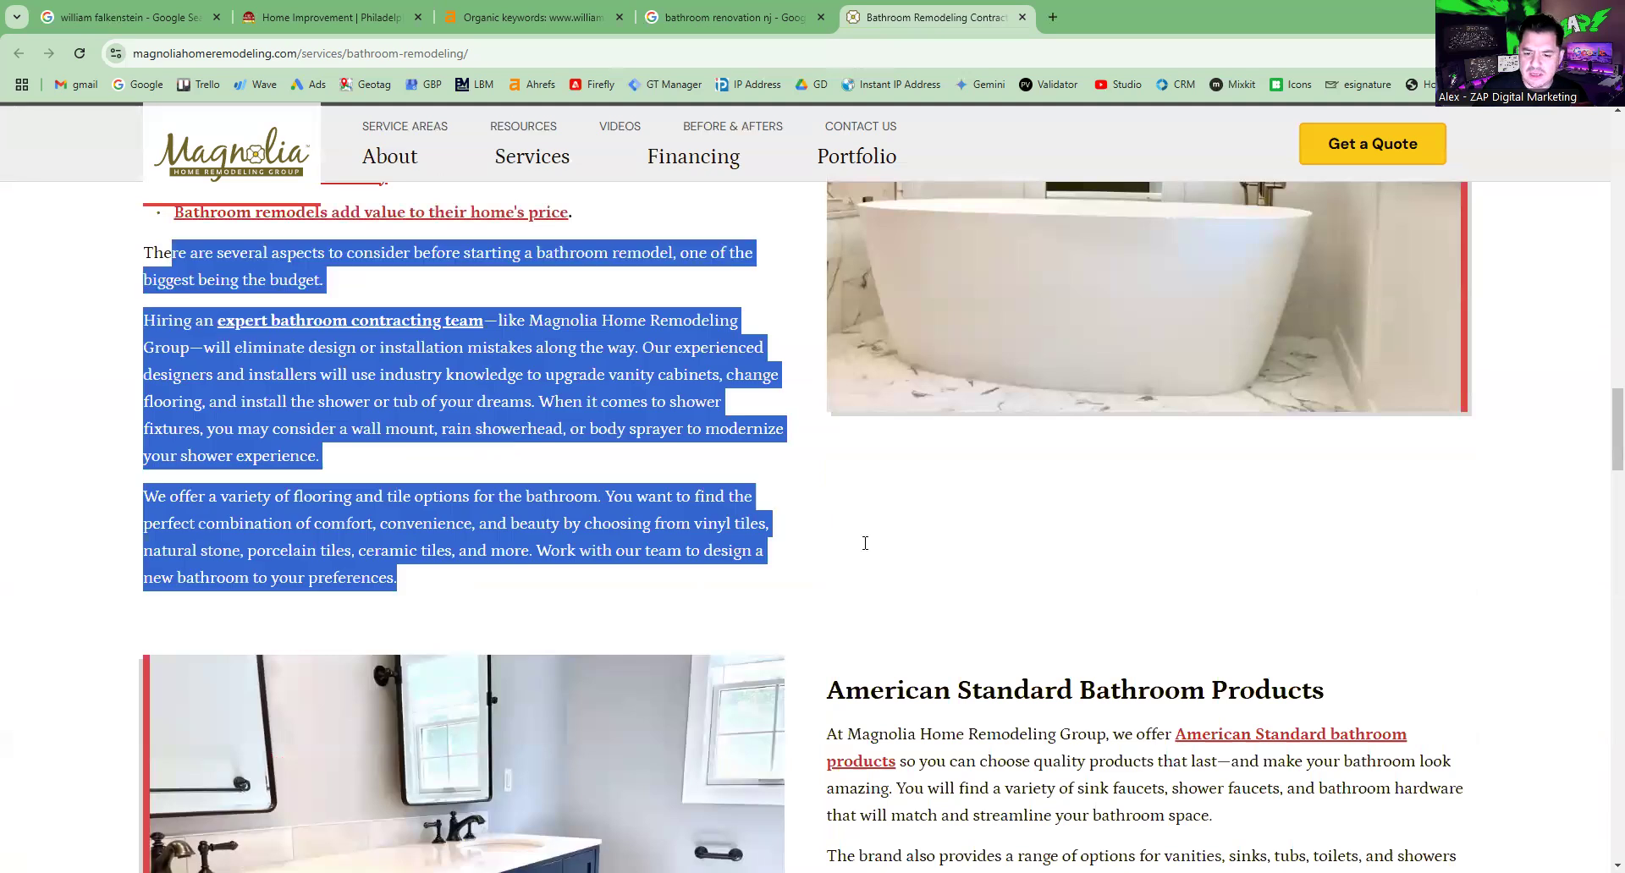
scroll(988, 693, "down", 4)
left_click_drag(849, 376, 992, 692)
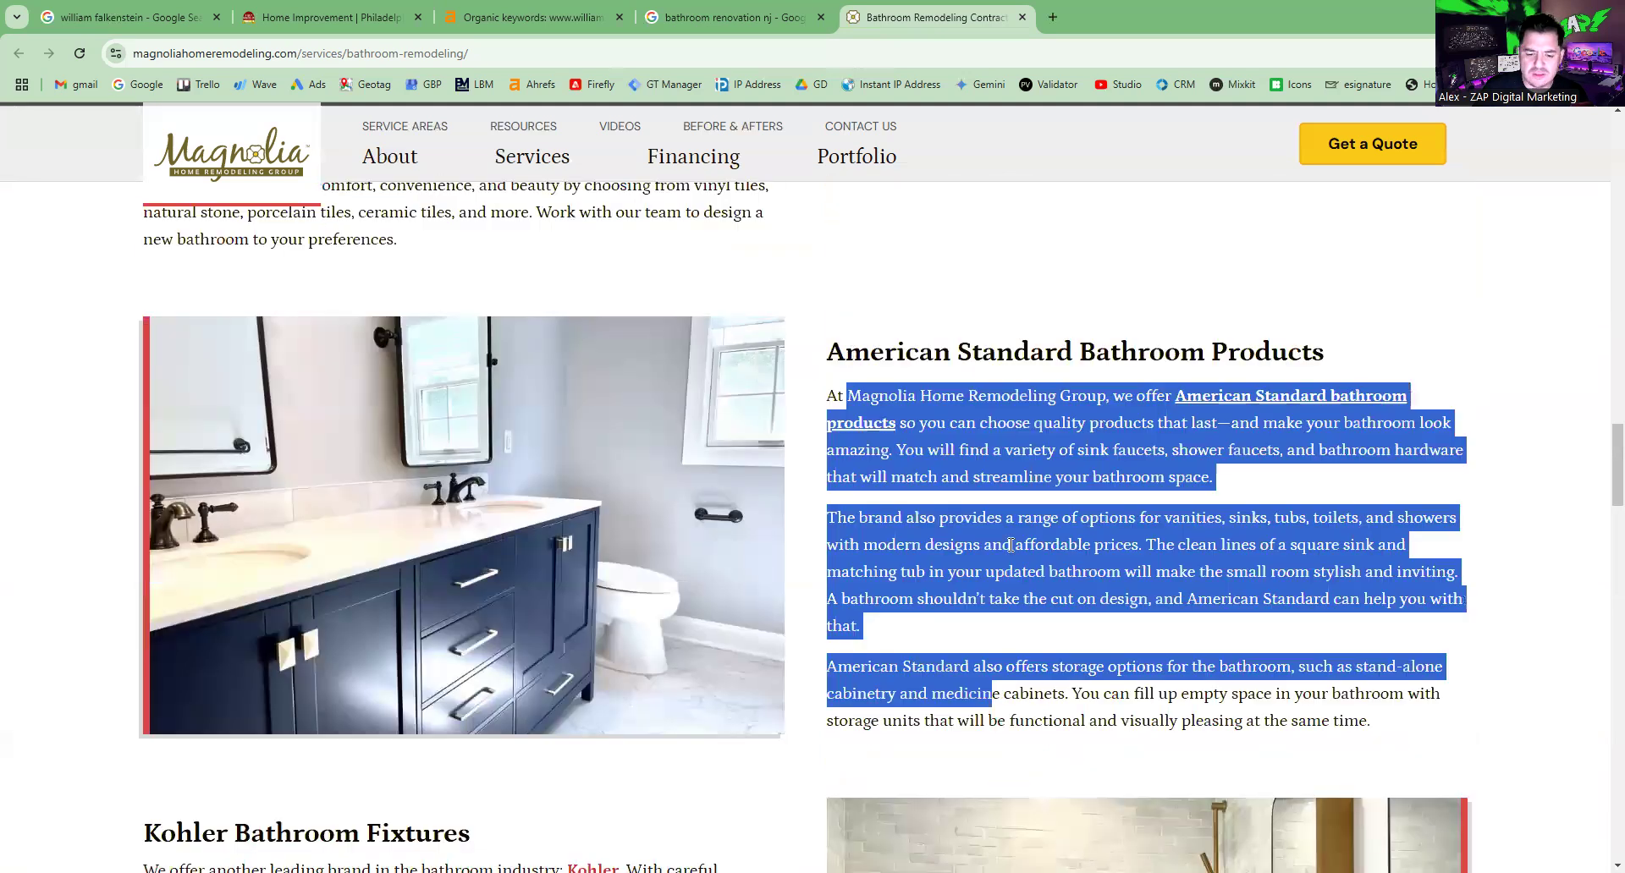
scroll(761, 508, "down", 5)
scroll(500, 102, "up", 5)
key("shift+Up")
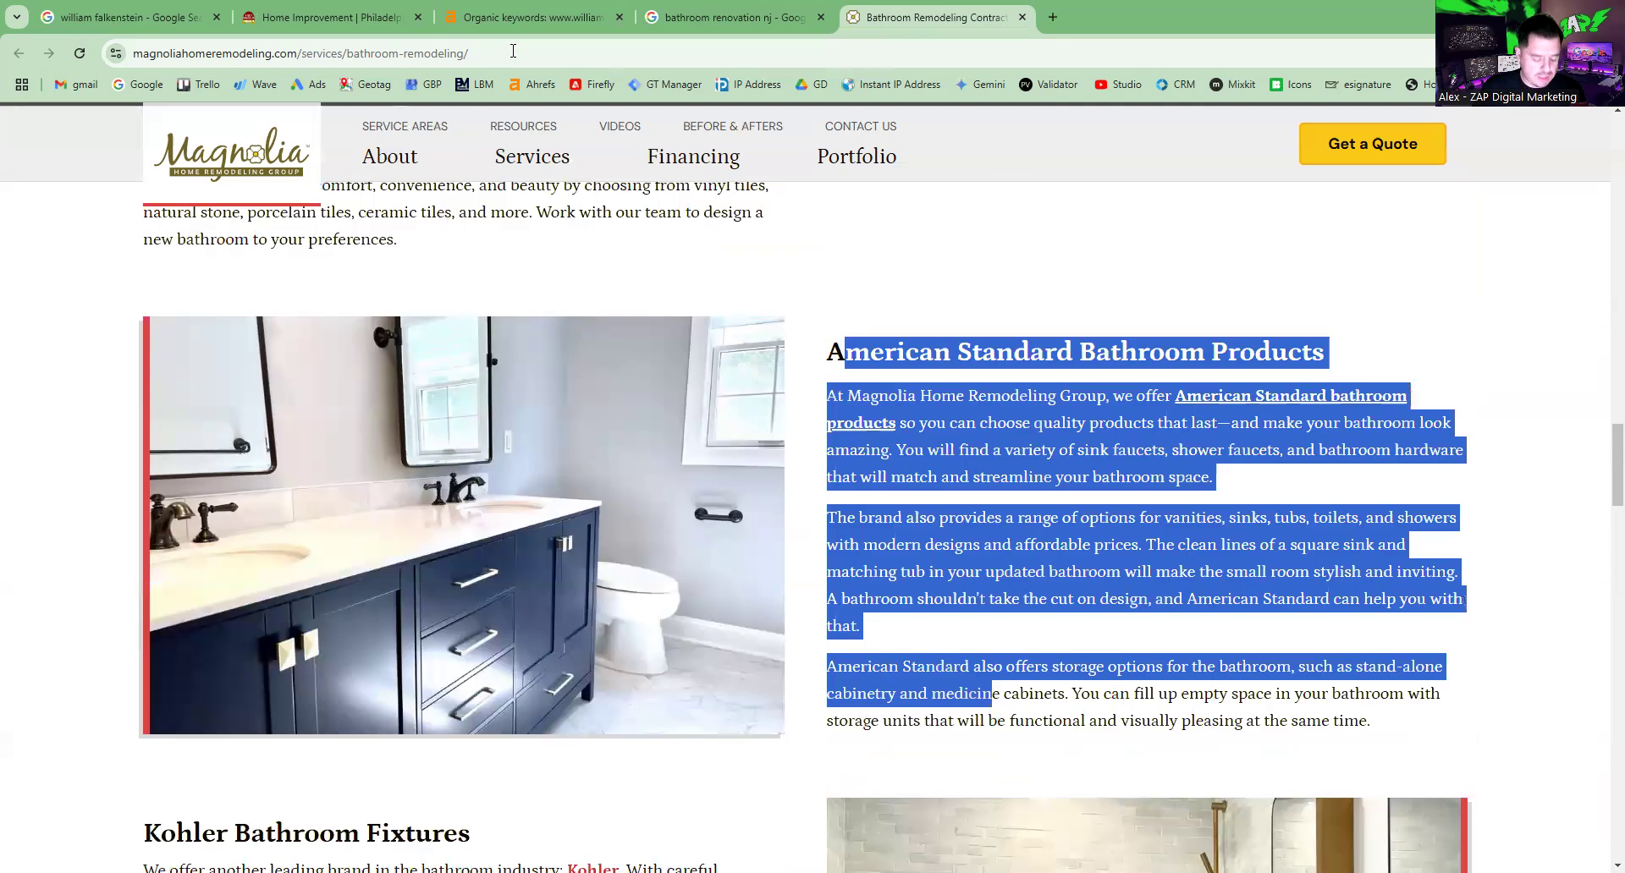
Copy the Magnolia page's URL and analyze magnoliahomeremodeling.com/services/bathroom-remodeling/ in Ahrefs Site Explorer.
left_click(513, 50)
left_click(533, 17)
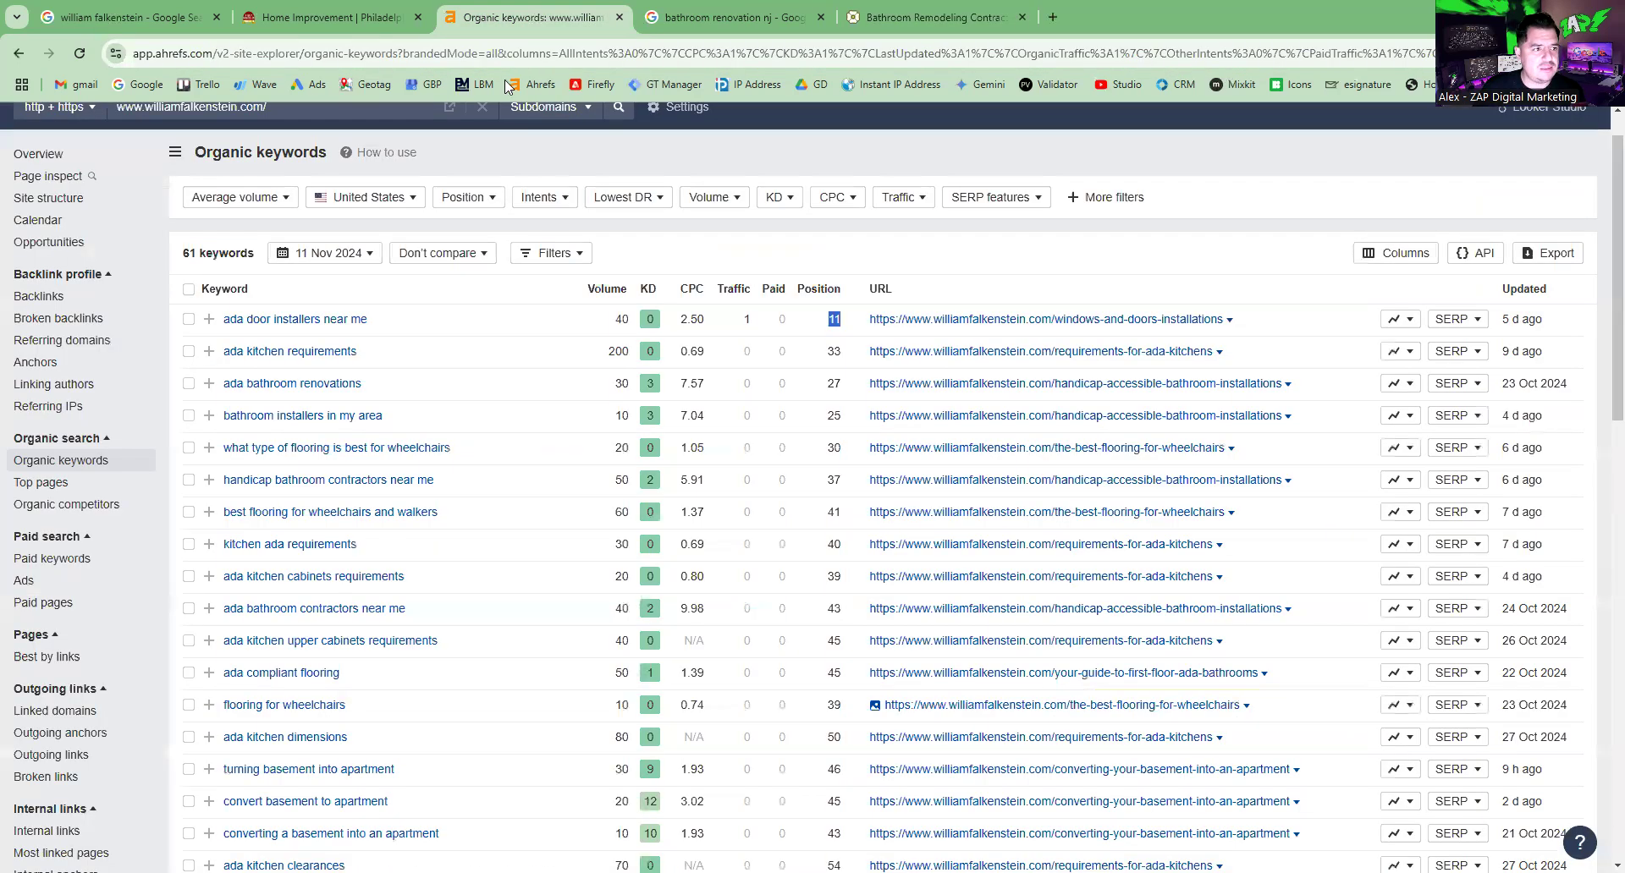
scroll(36, 213, "up", 1)
left_click(36, 208)
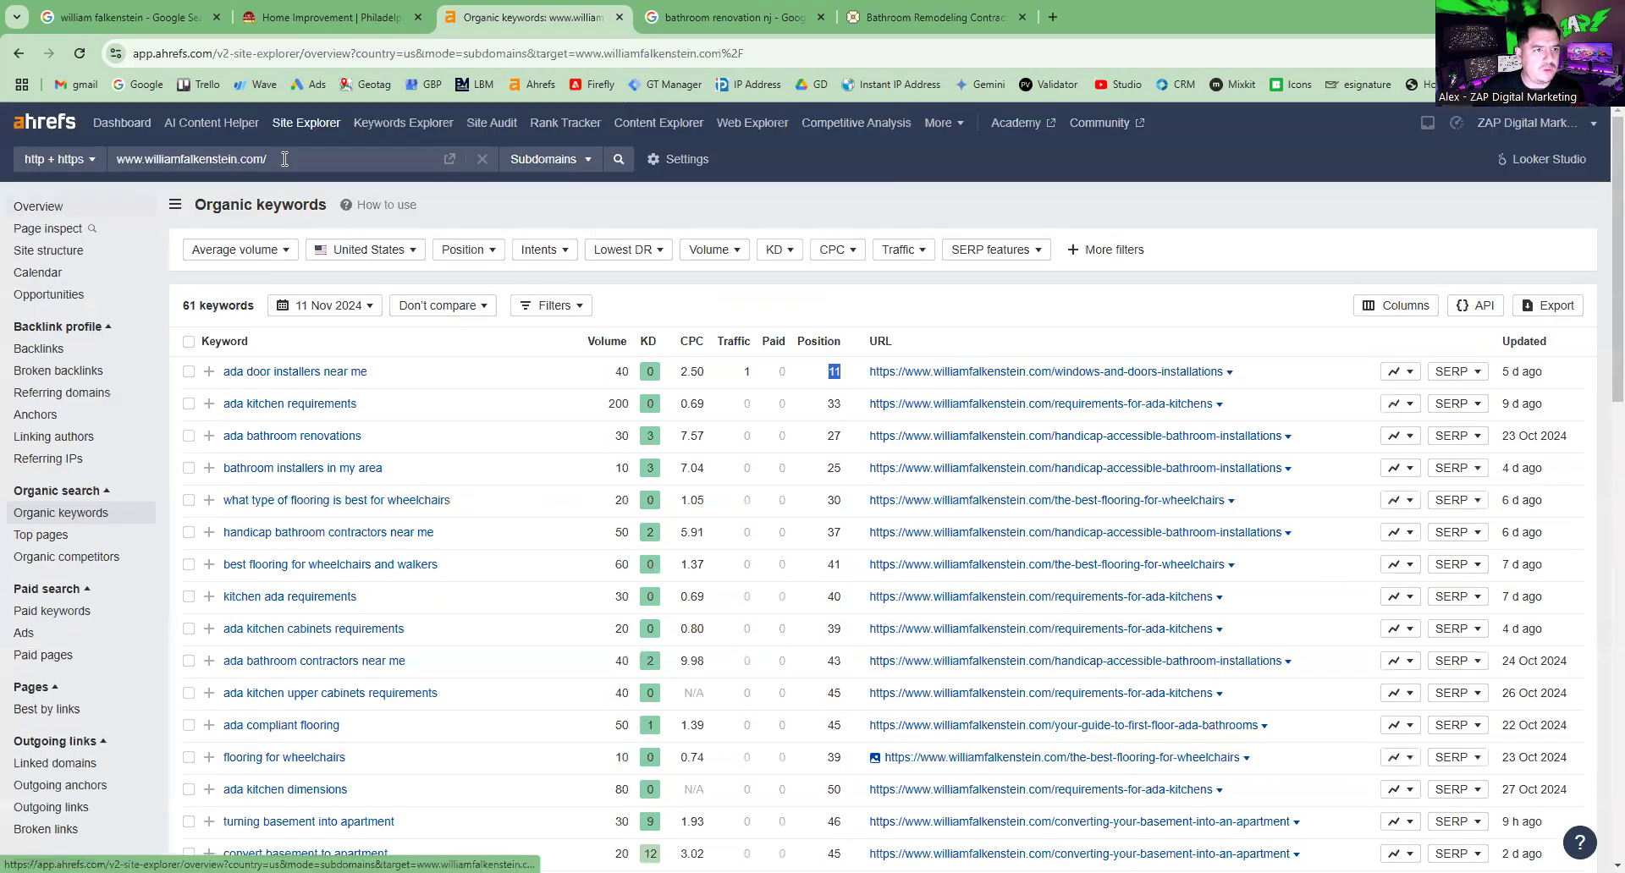
triple_click(296, 159)
type("magnoliahomeremodeling.com/services/bathroom-remodeling/")
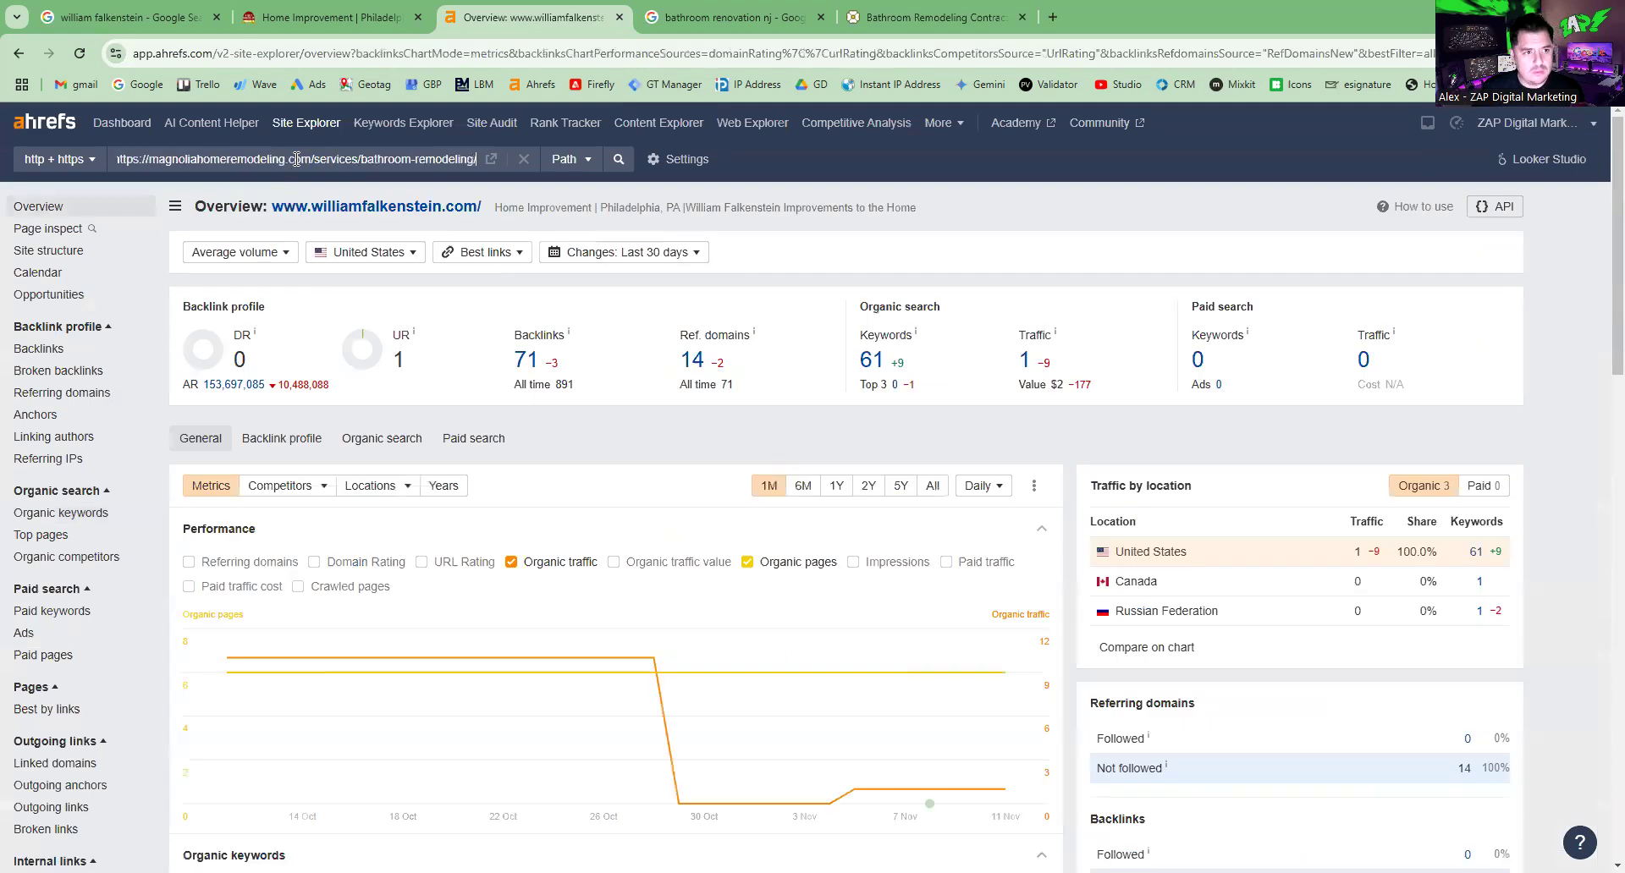
key("Return")
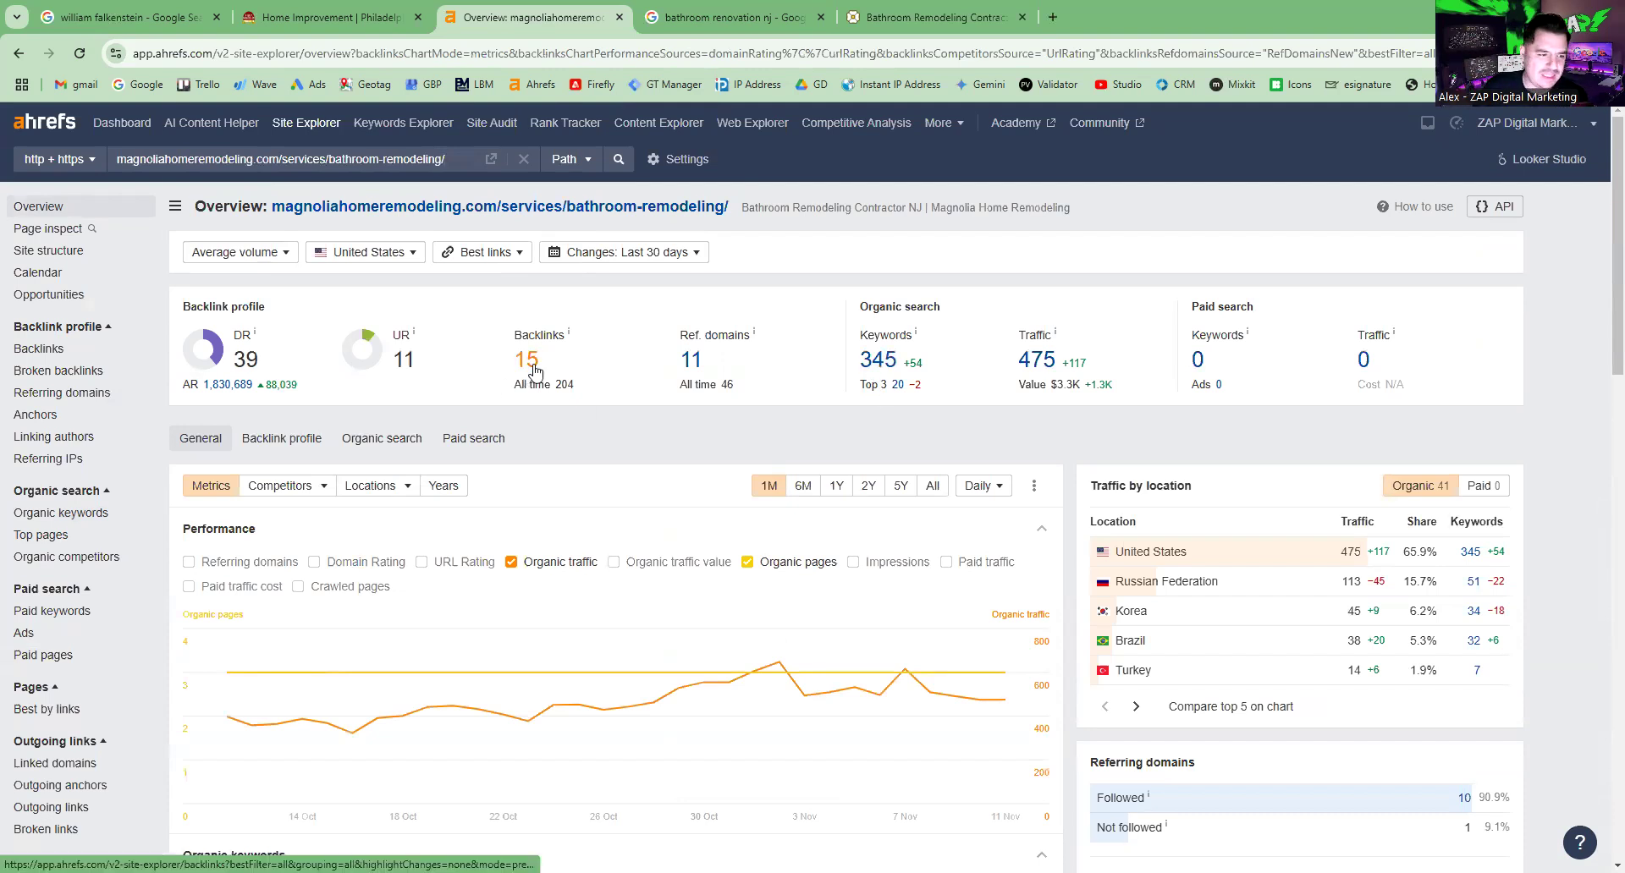
Open the Magnolia page's organic keywords report and highlight the position and traffic of "bathroom remodelers nj" and the traffic of "bathroom remodeling nj".
left_click(867, 369)
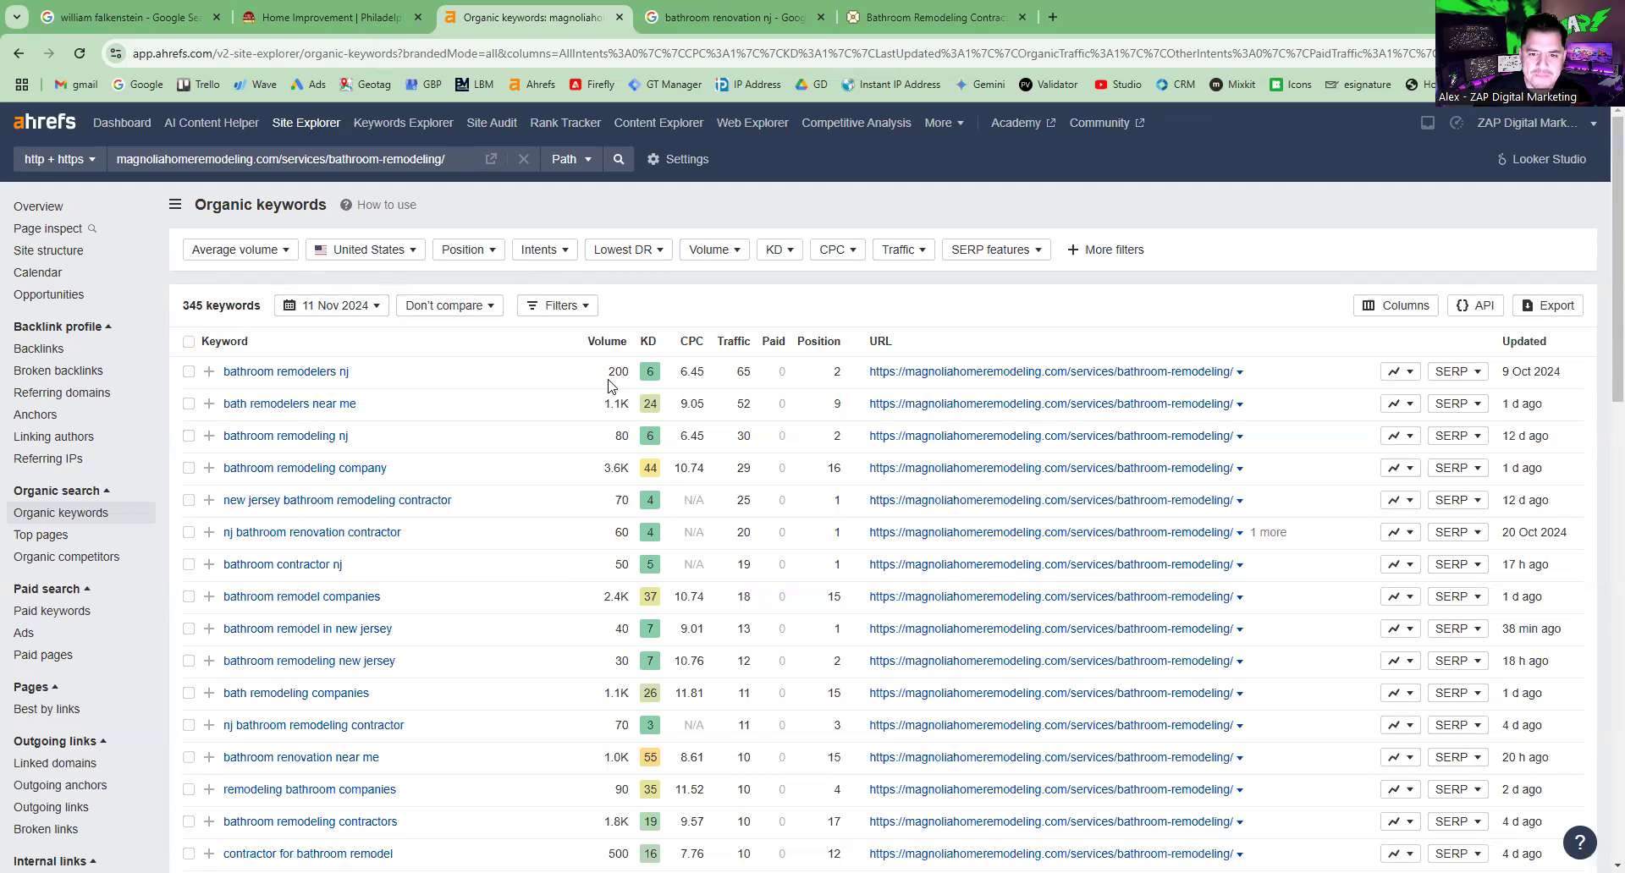
double_click(830, 373)
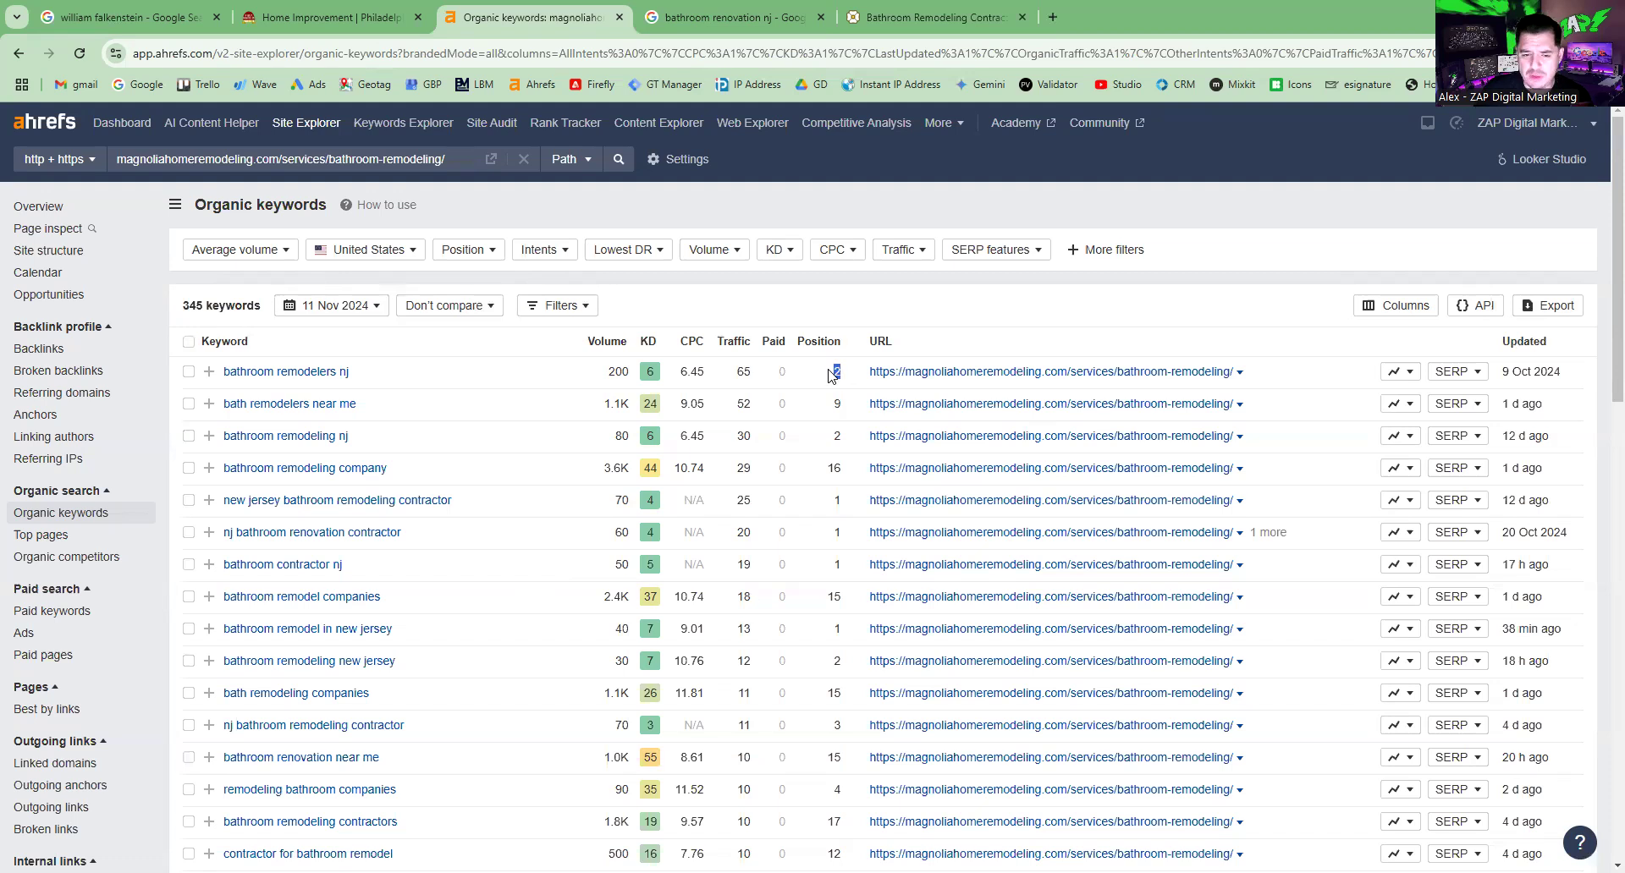
left_click_drag(745, 373, 840, 370)
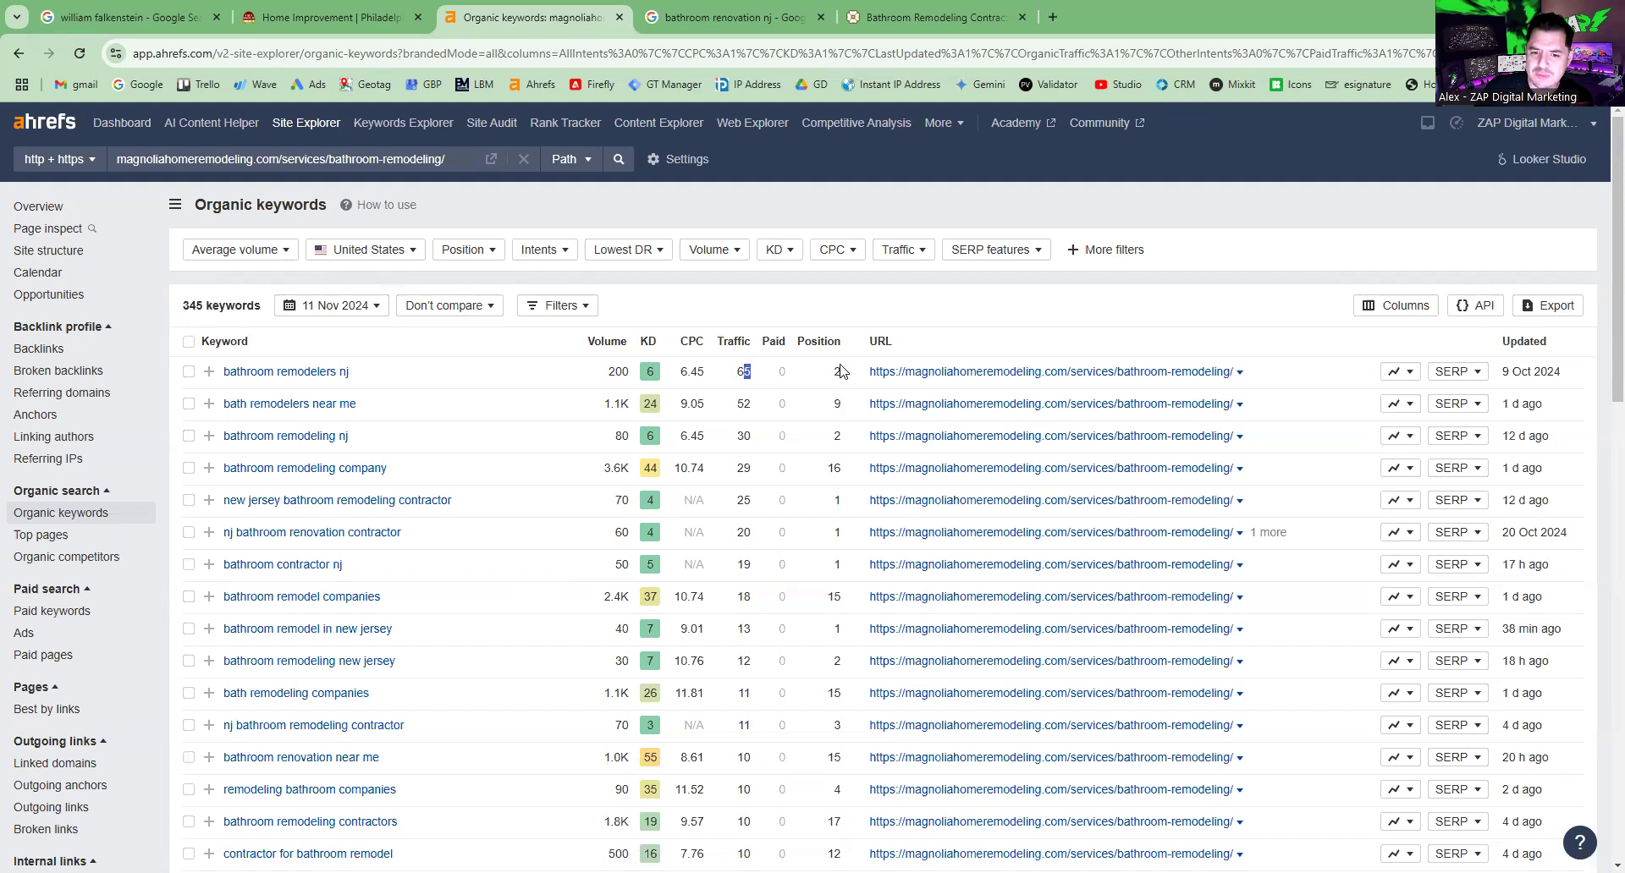
left_click(751, 378)
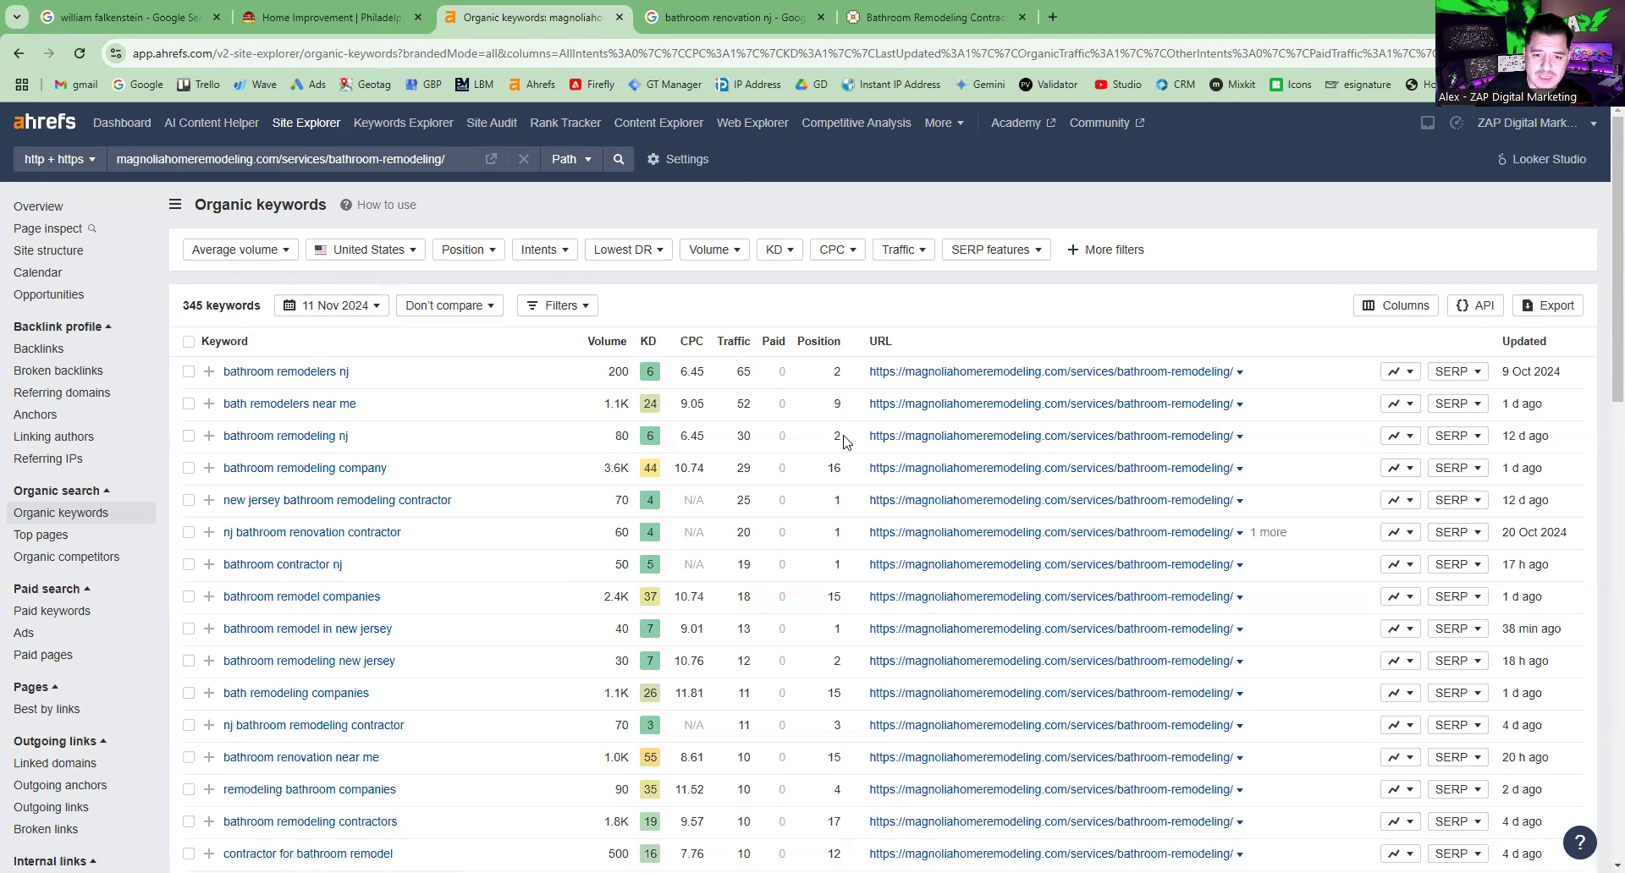
double_click(738, 436)
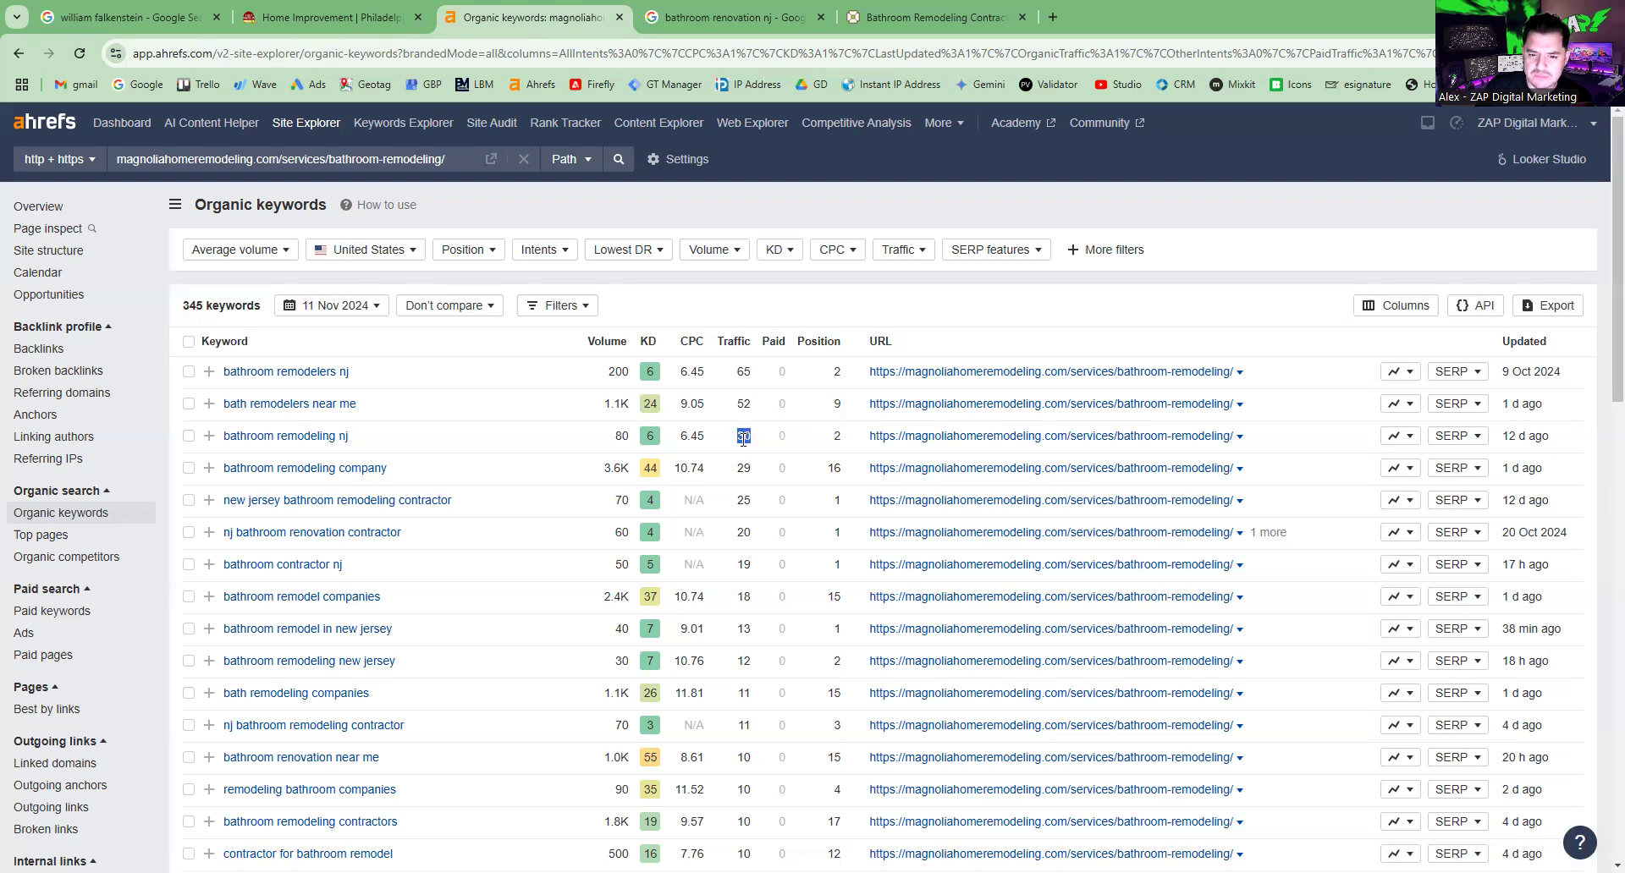
Check the SERP overview for "bathroom remodelers nj", close it, and highlight the traffic of "new jersey bathroom remodeling contractor".
left_click(1466, 374)
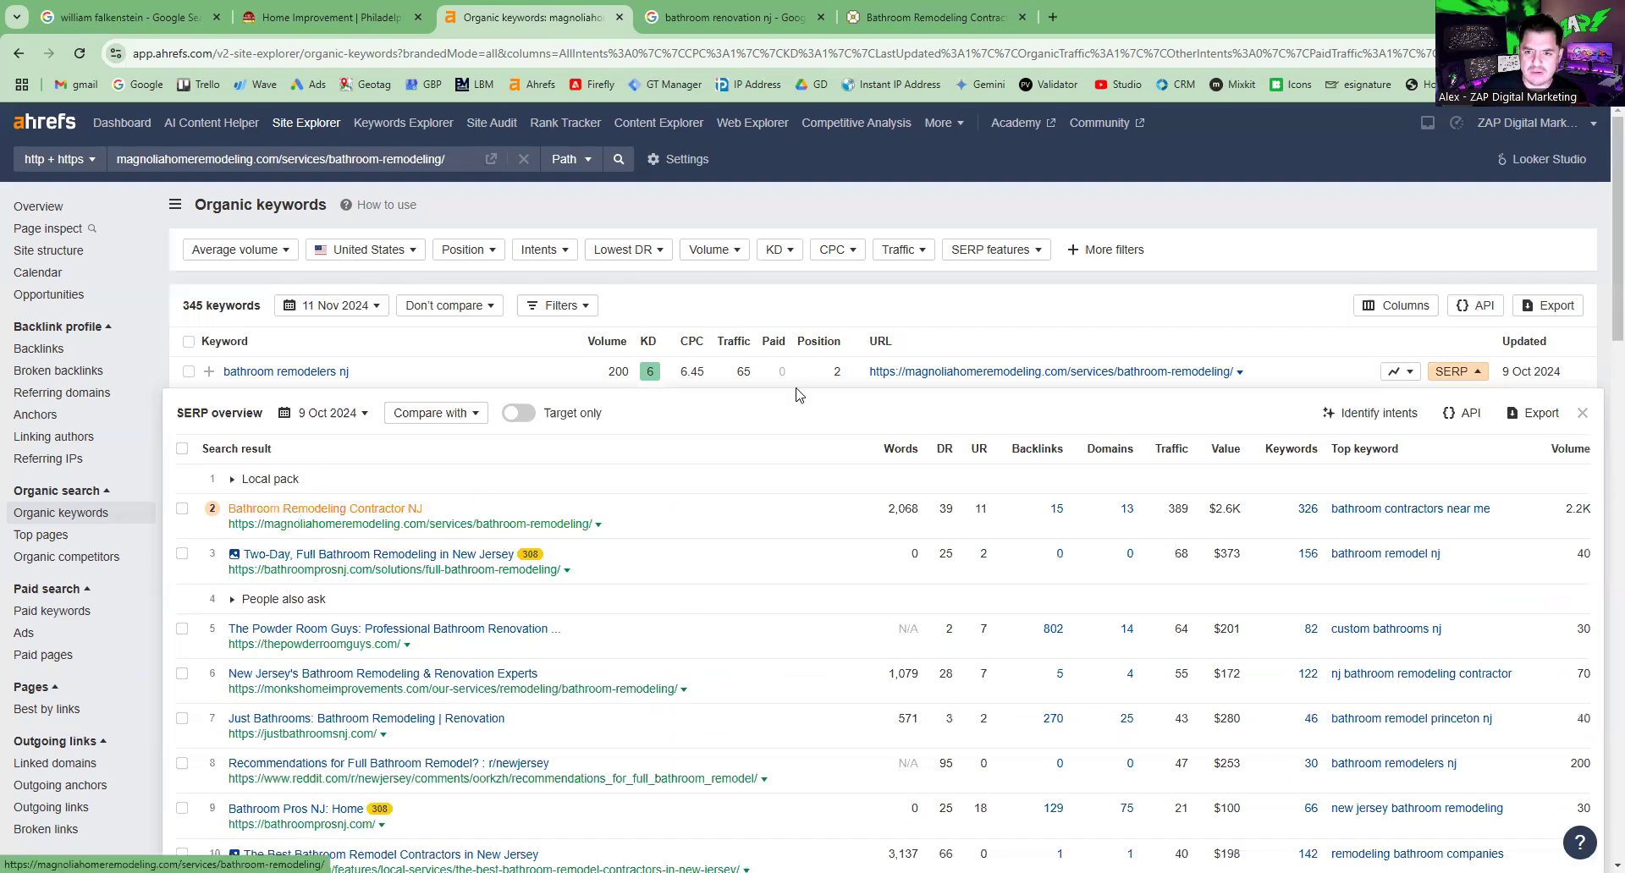
key("Escape")
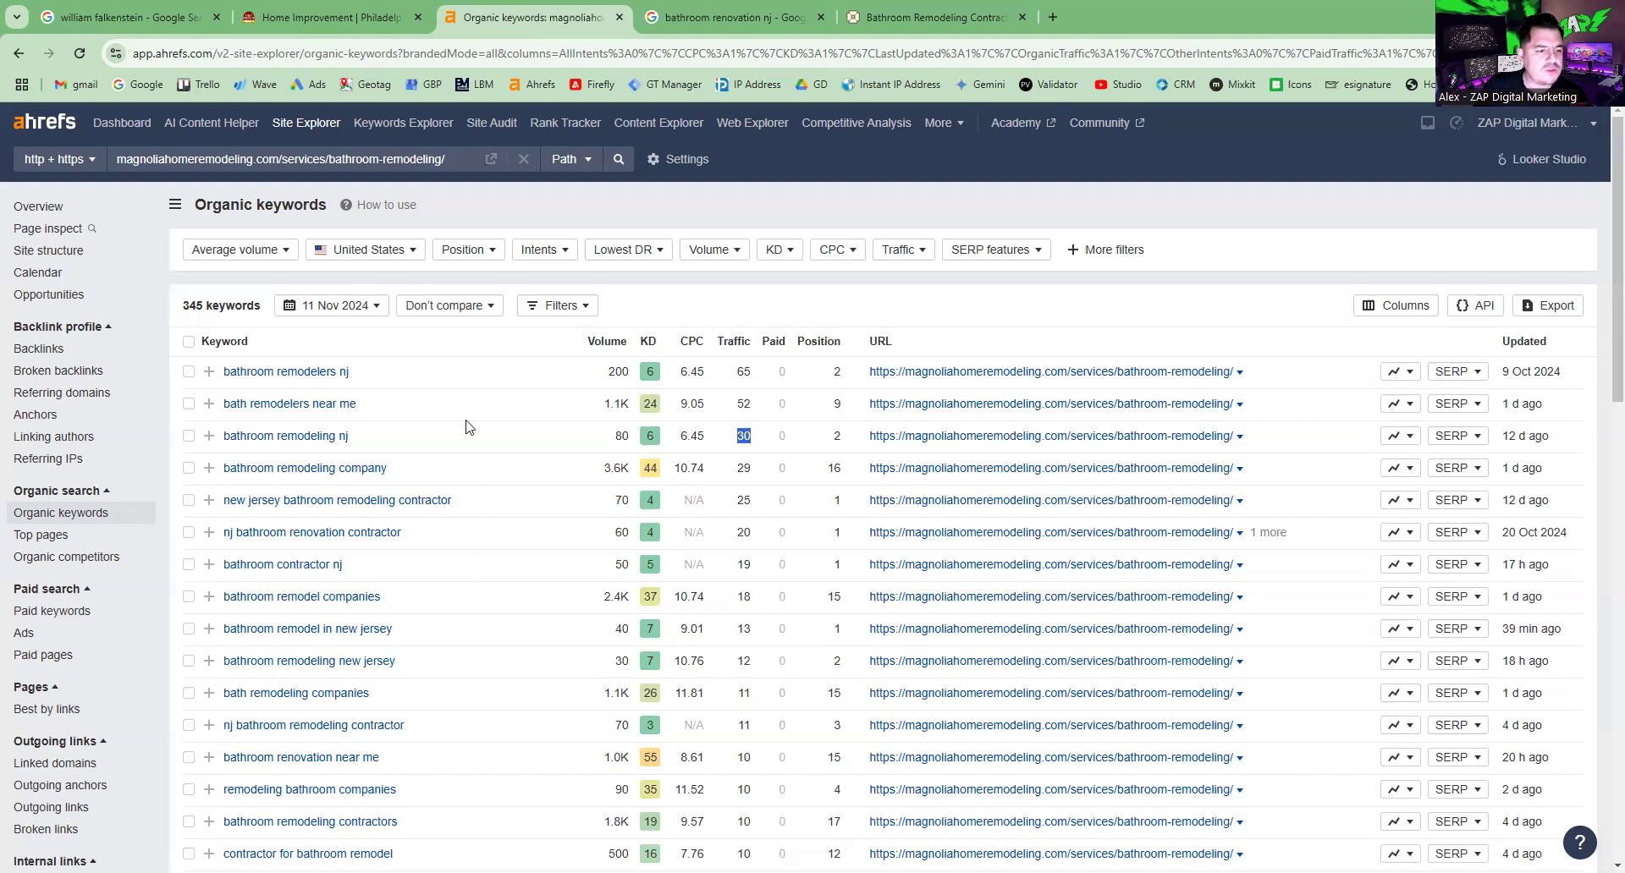
scroll(386, 557, "down", 1)
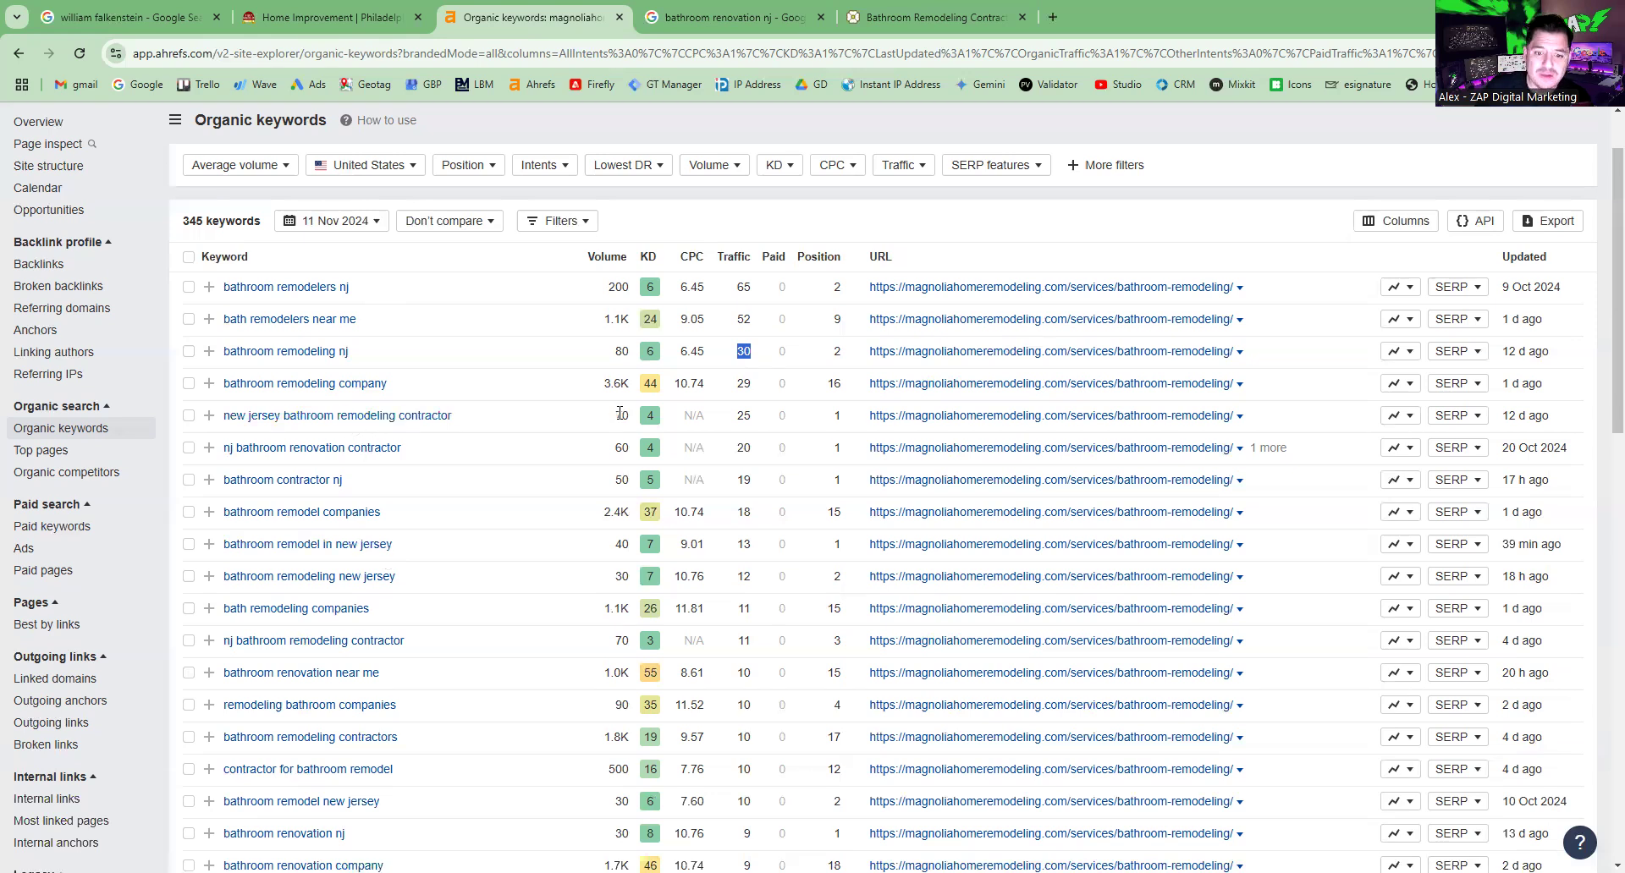
left_click(738, 418)
double_click(737, 419)
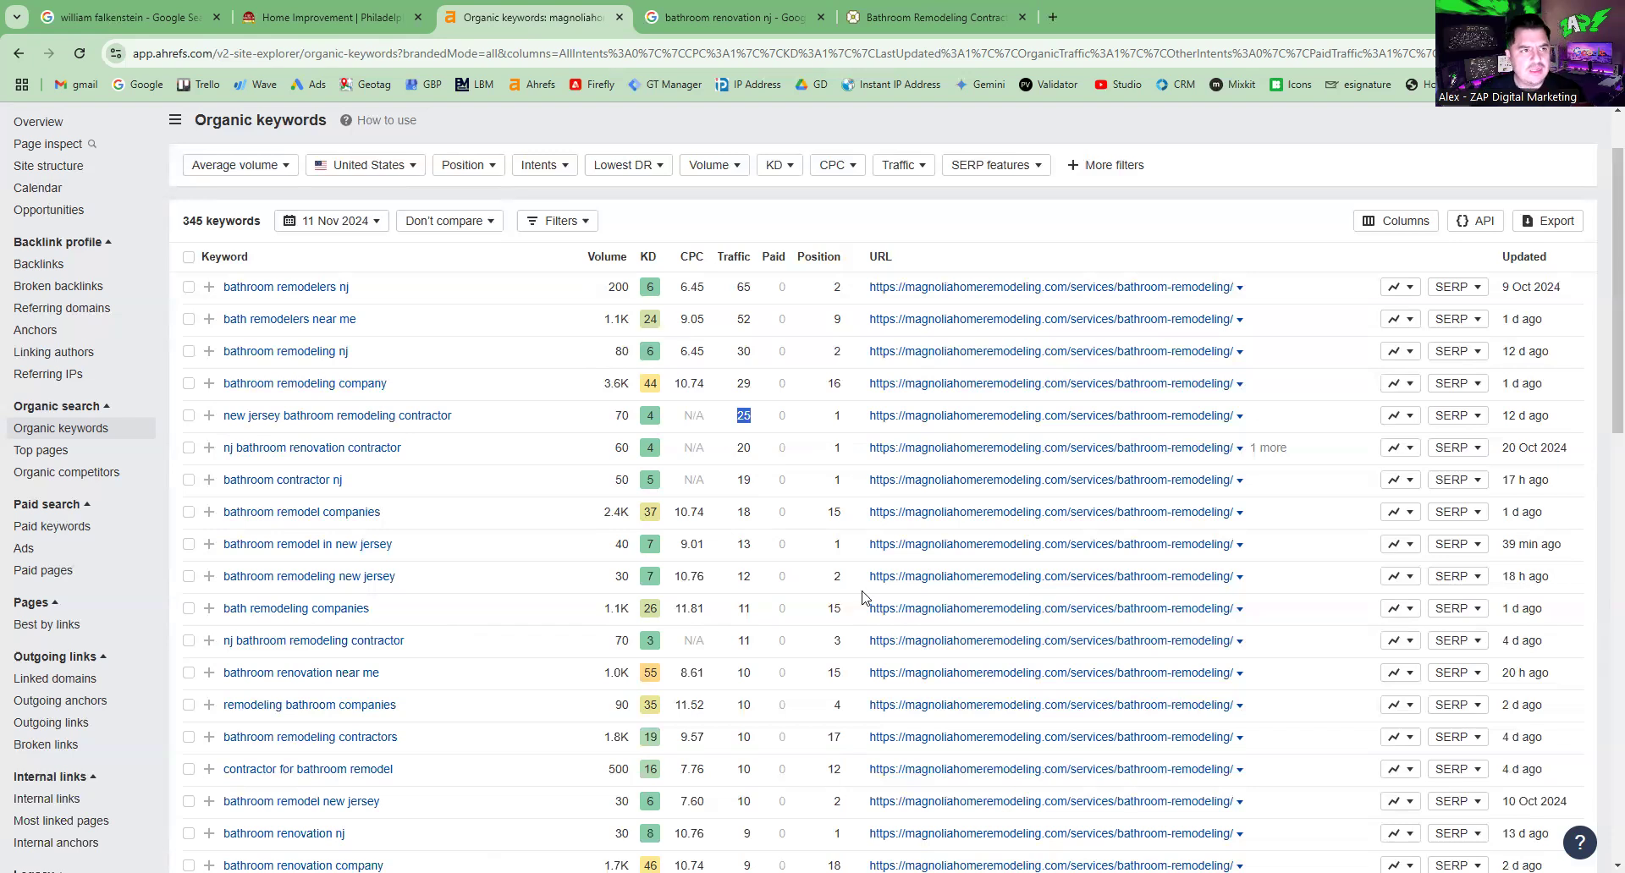
Check the contractor's homepage, return to Magnolia's organic keywords report and review the traffic and positions of its bathroom remodeling keywords.
left_click(337, 10)
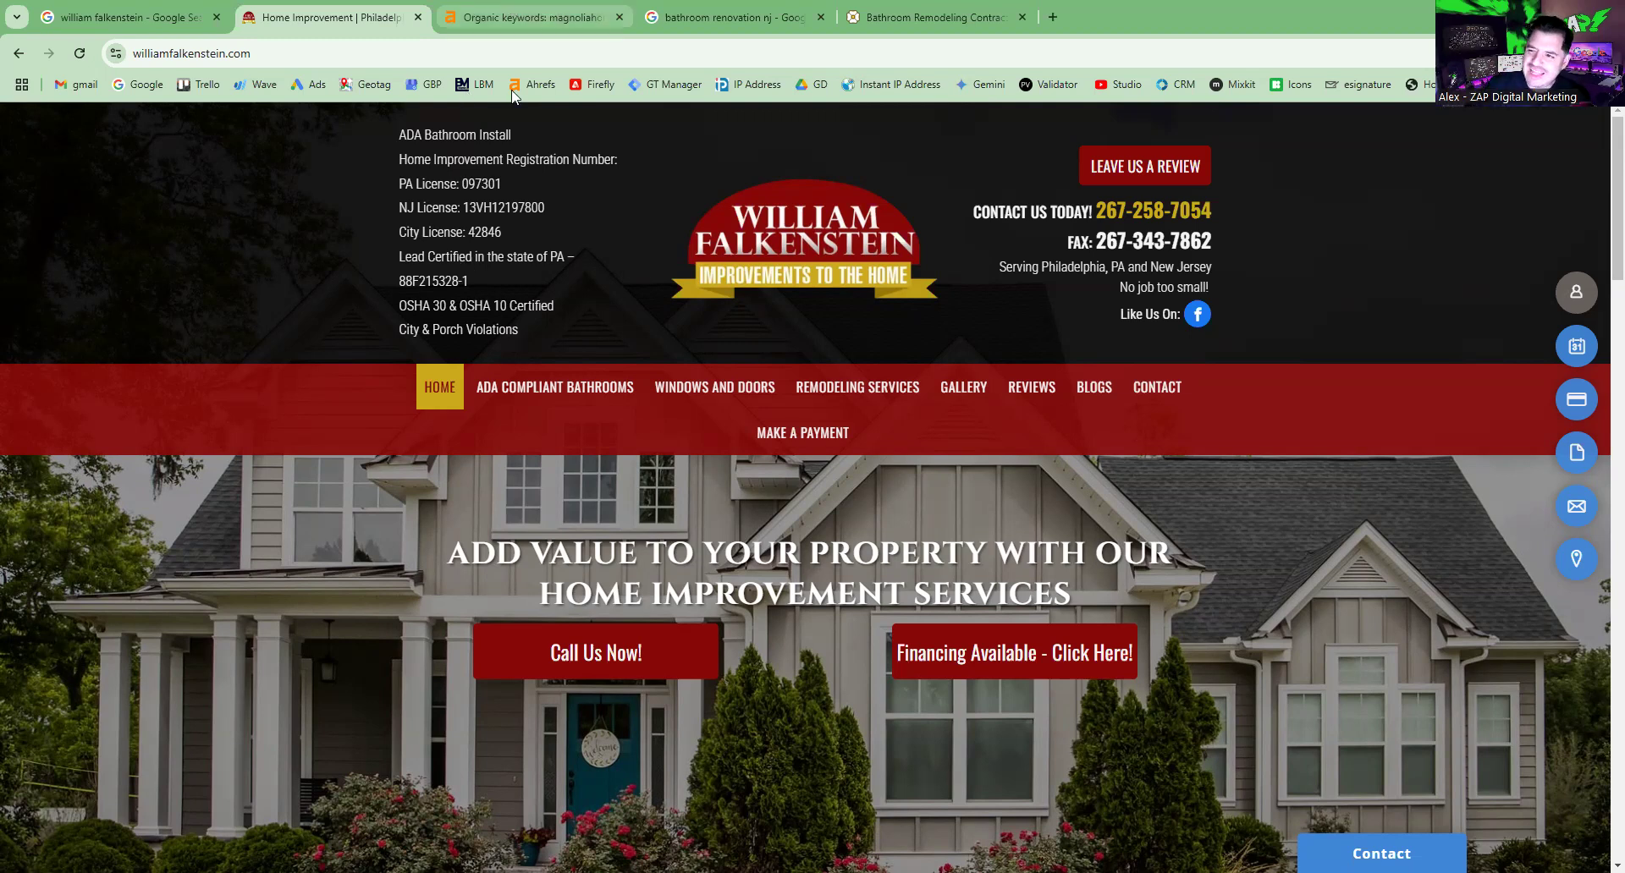
key("ctrl+Tab")
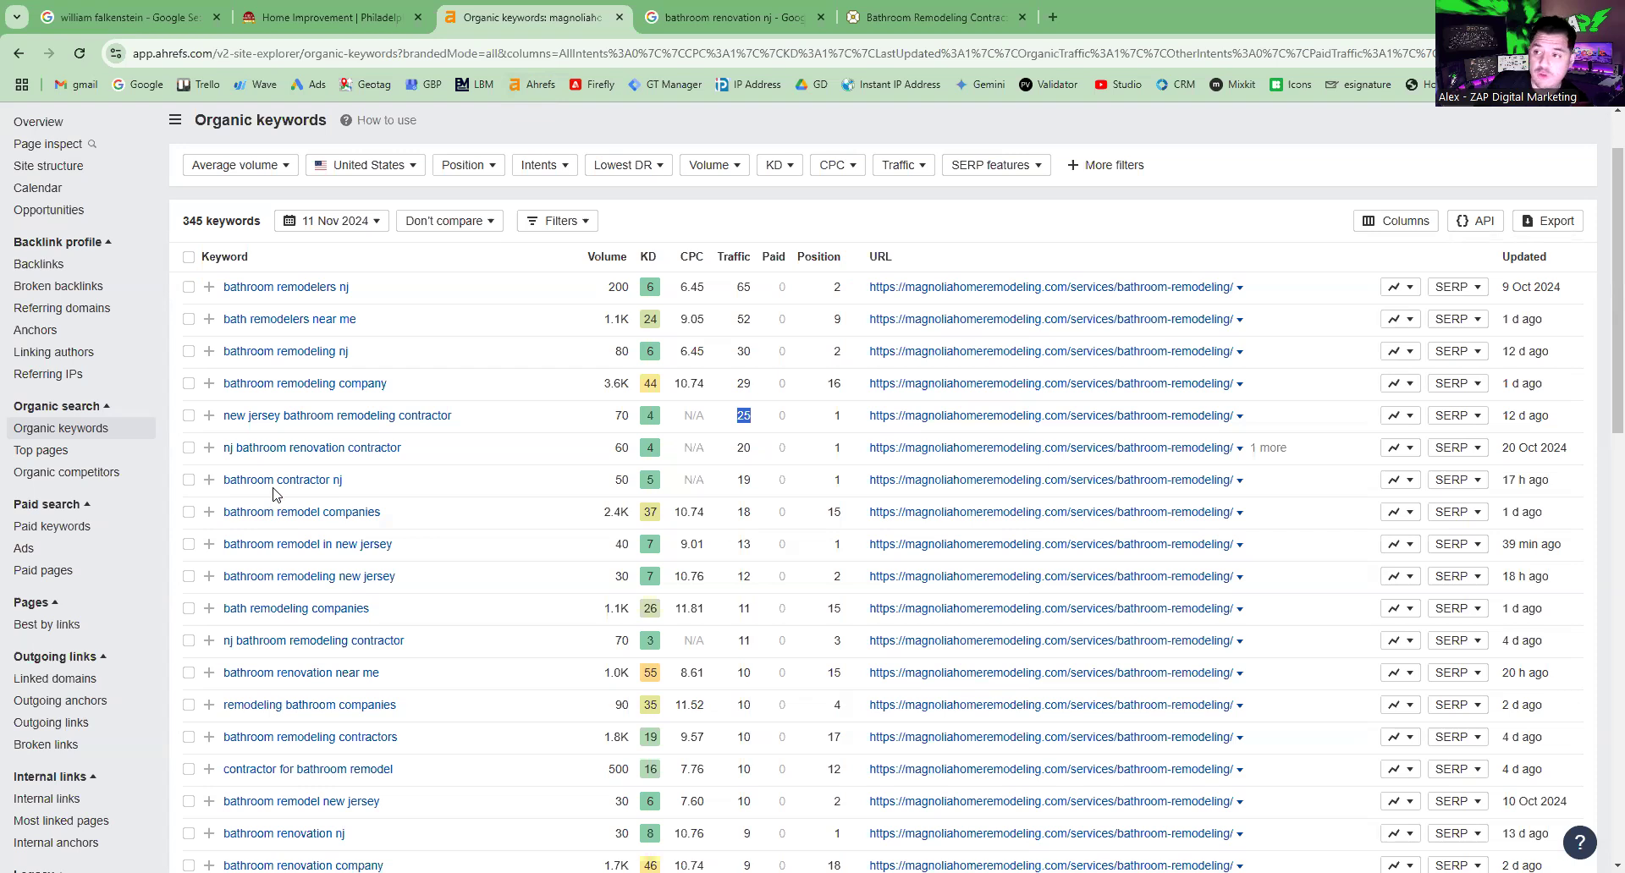
left_click(364, 512)
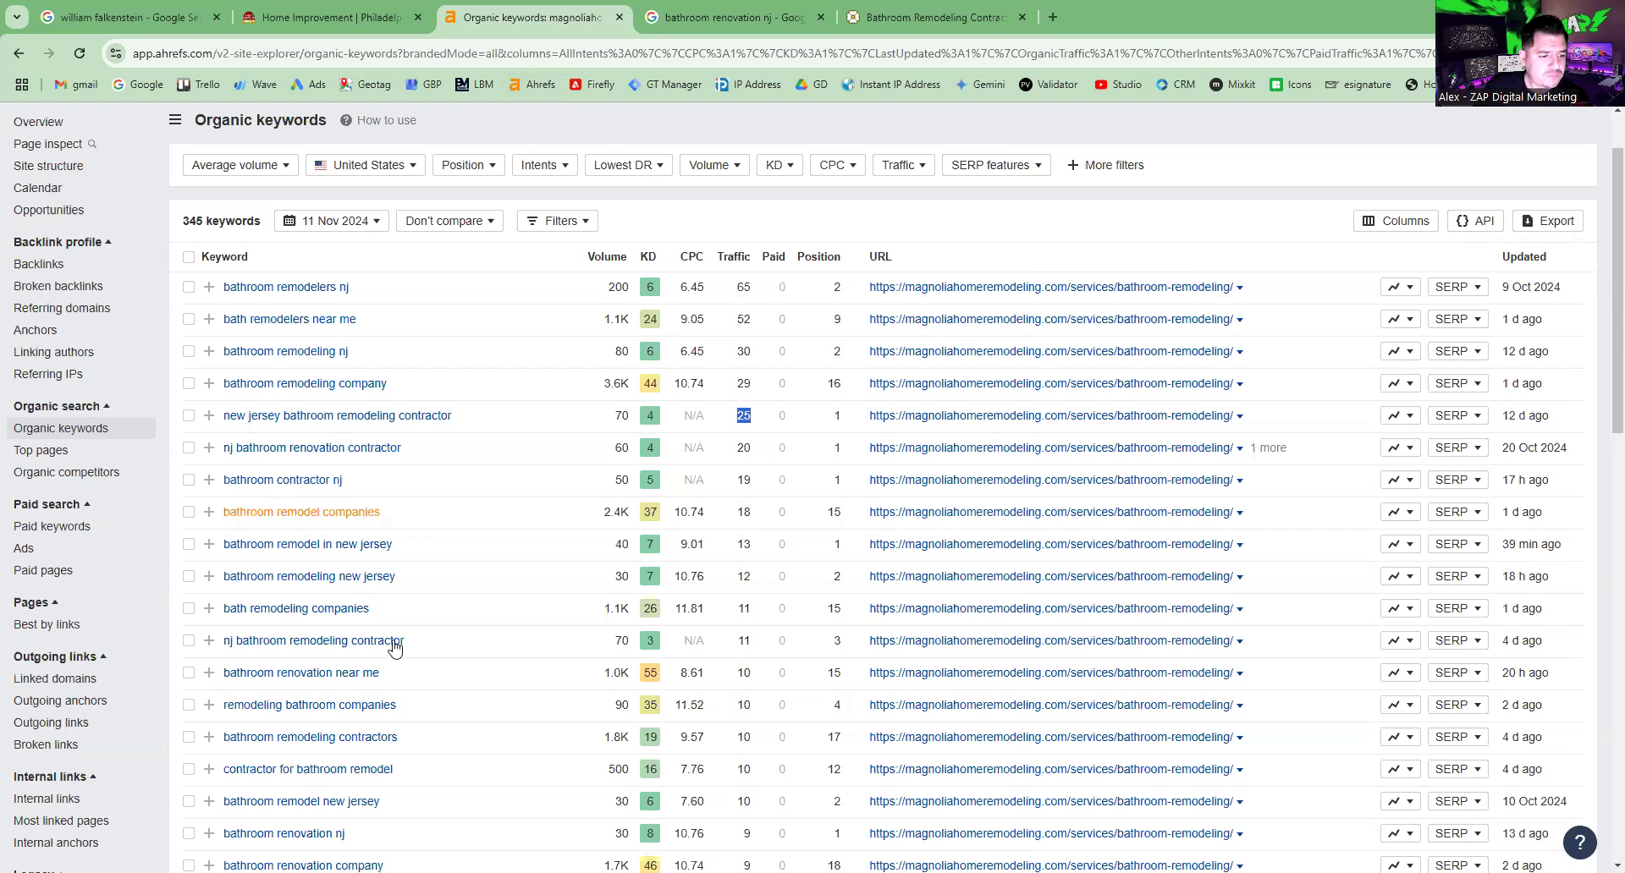
scroll(235, 507, "down", 4)
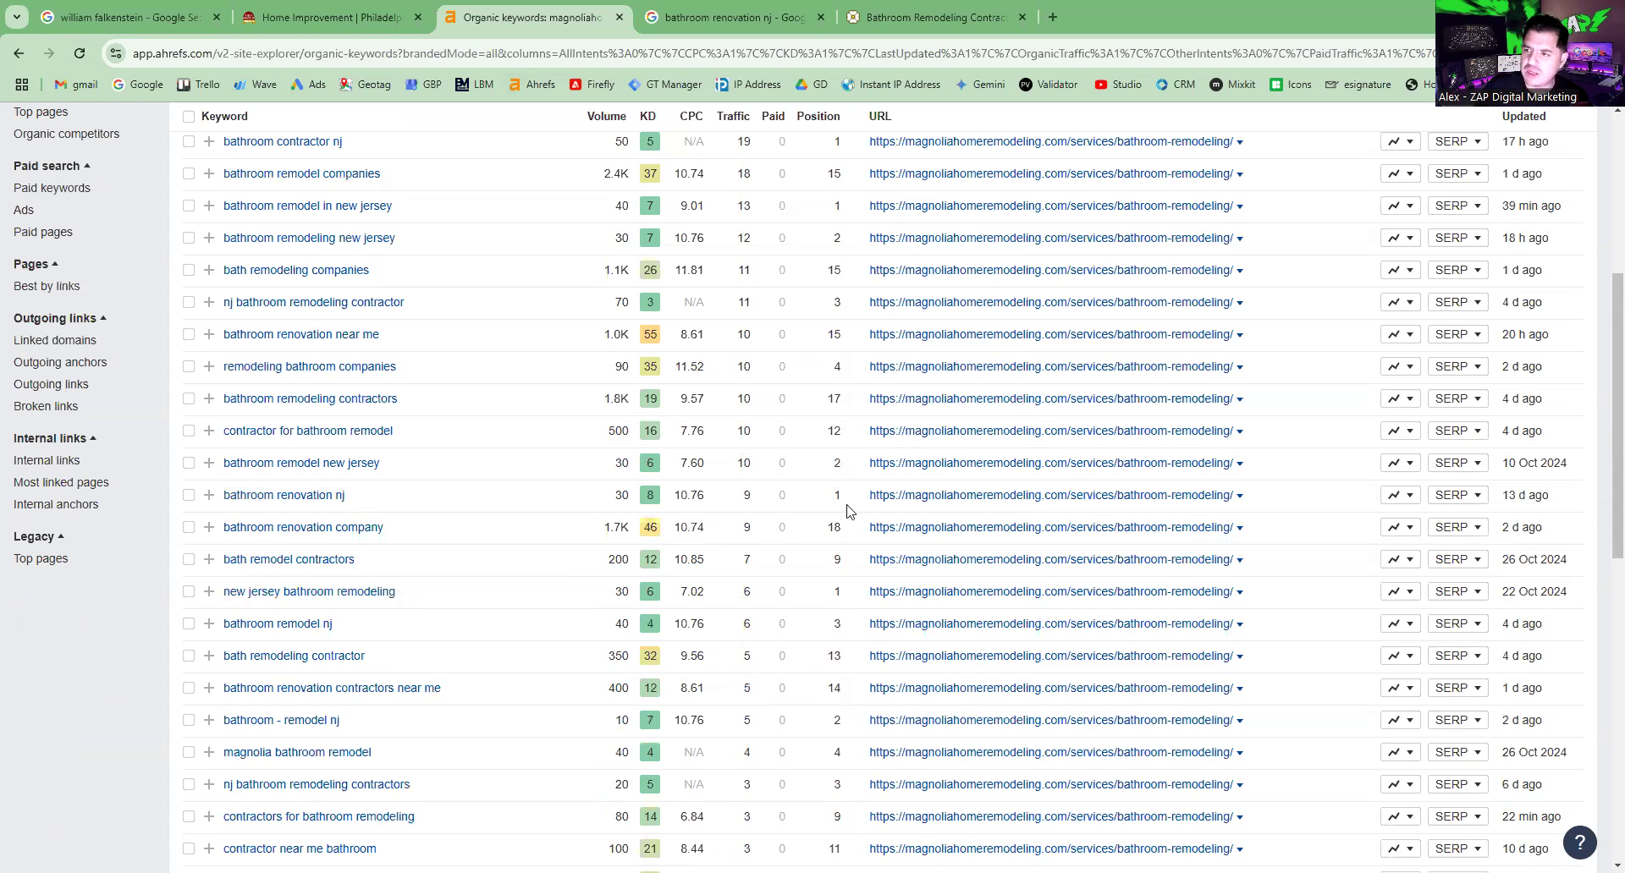
scroll(461, 578, "up", 5)
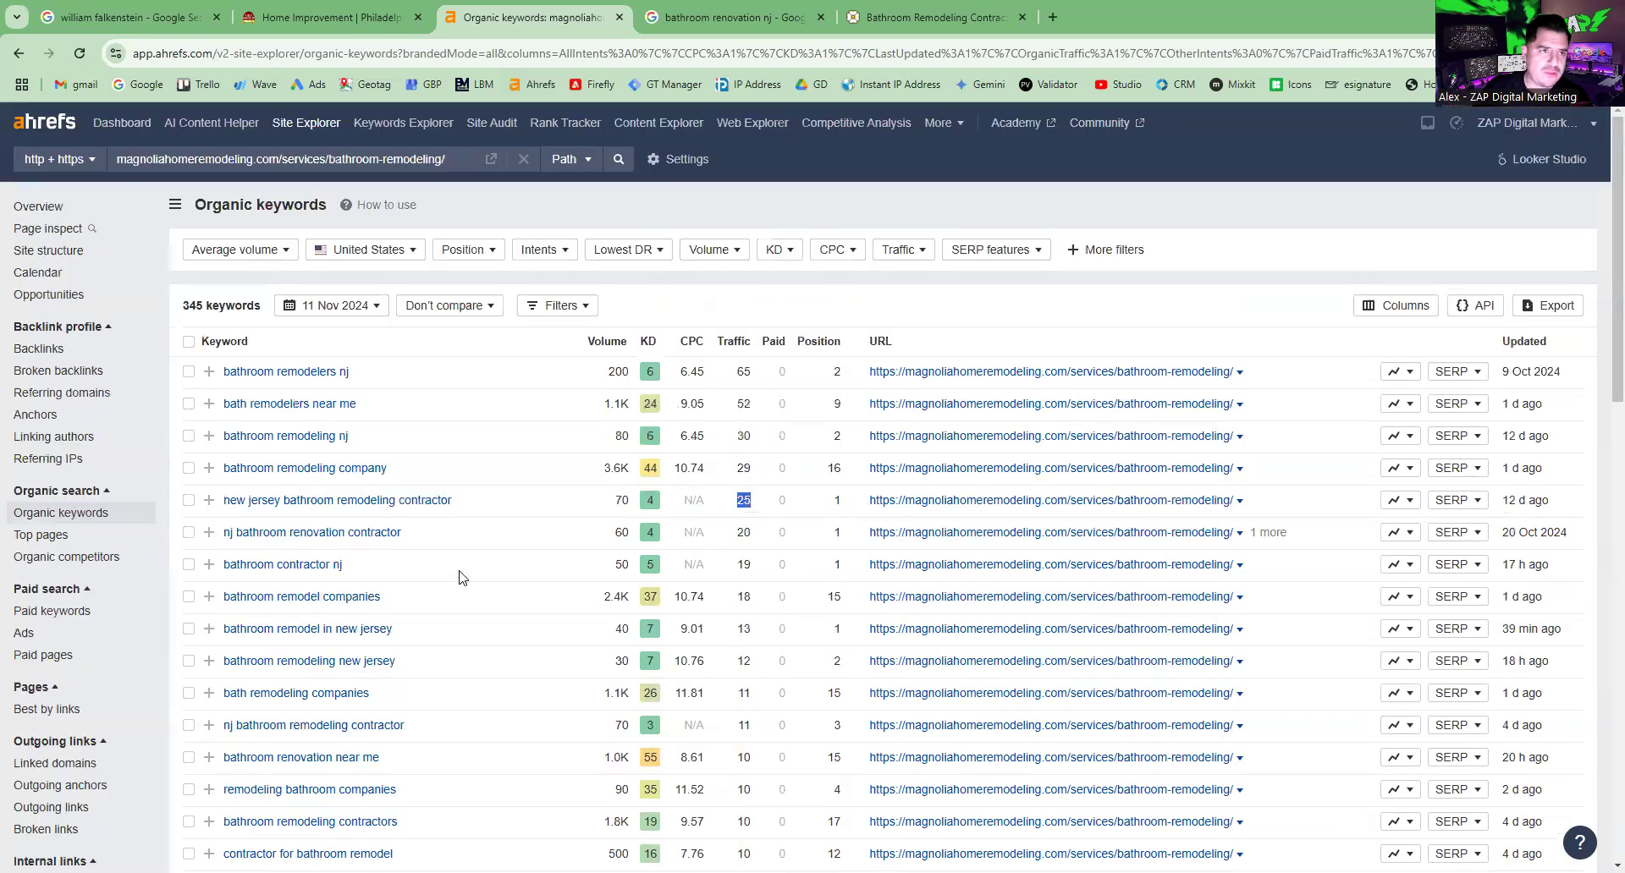
Return to the contractor's homepage and review its full content, from the service sections to the contact information and areas served.
left_click(330, 17)
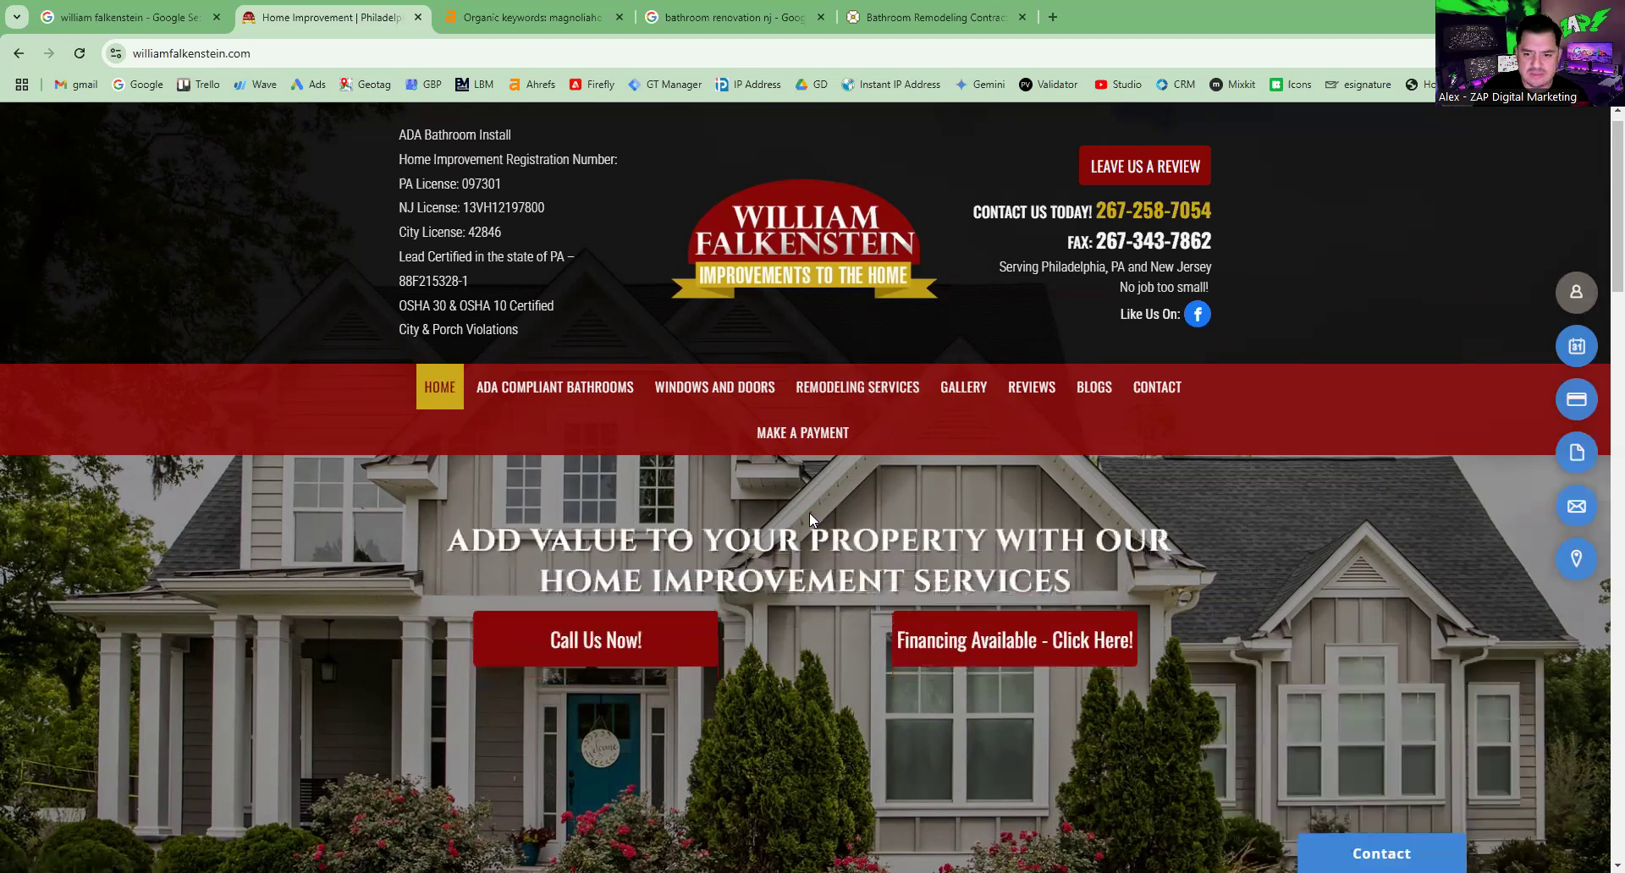
scroll(809, 511, "down", 5)
scroll(809, 511, "up", 5)
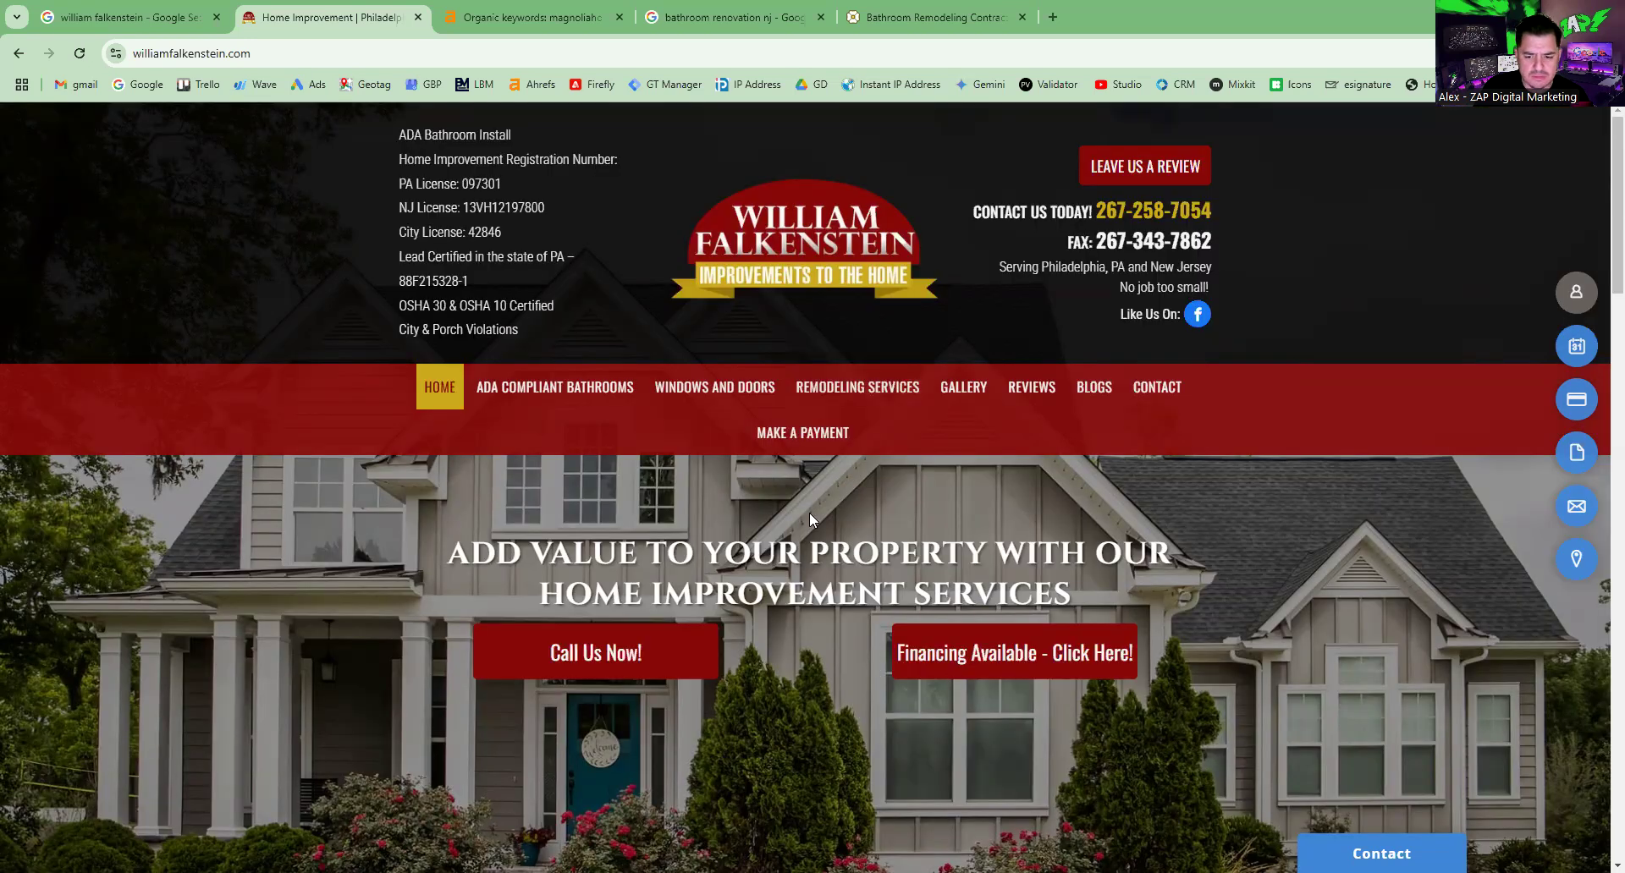
scroll(801, 532, "down", 5)
scroll(792, 551, "down", 5)
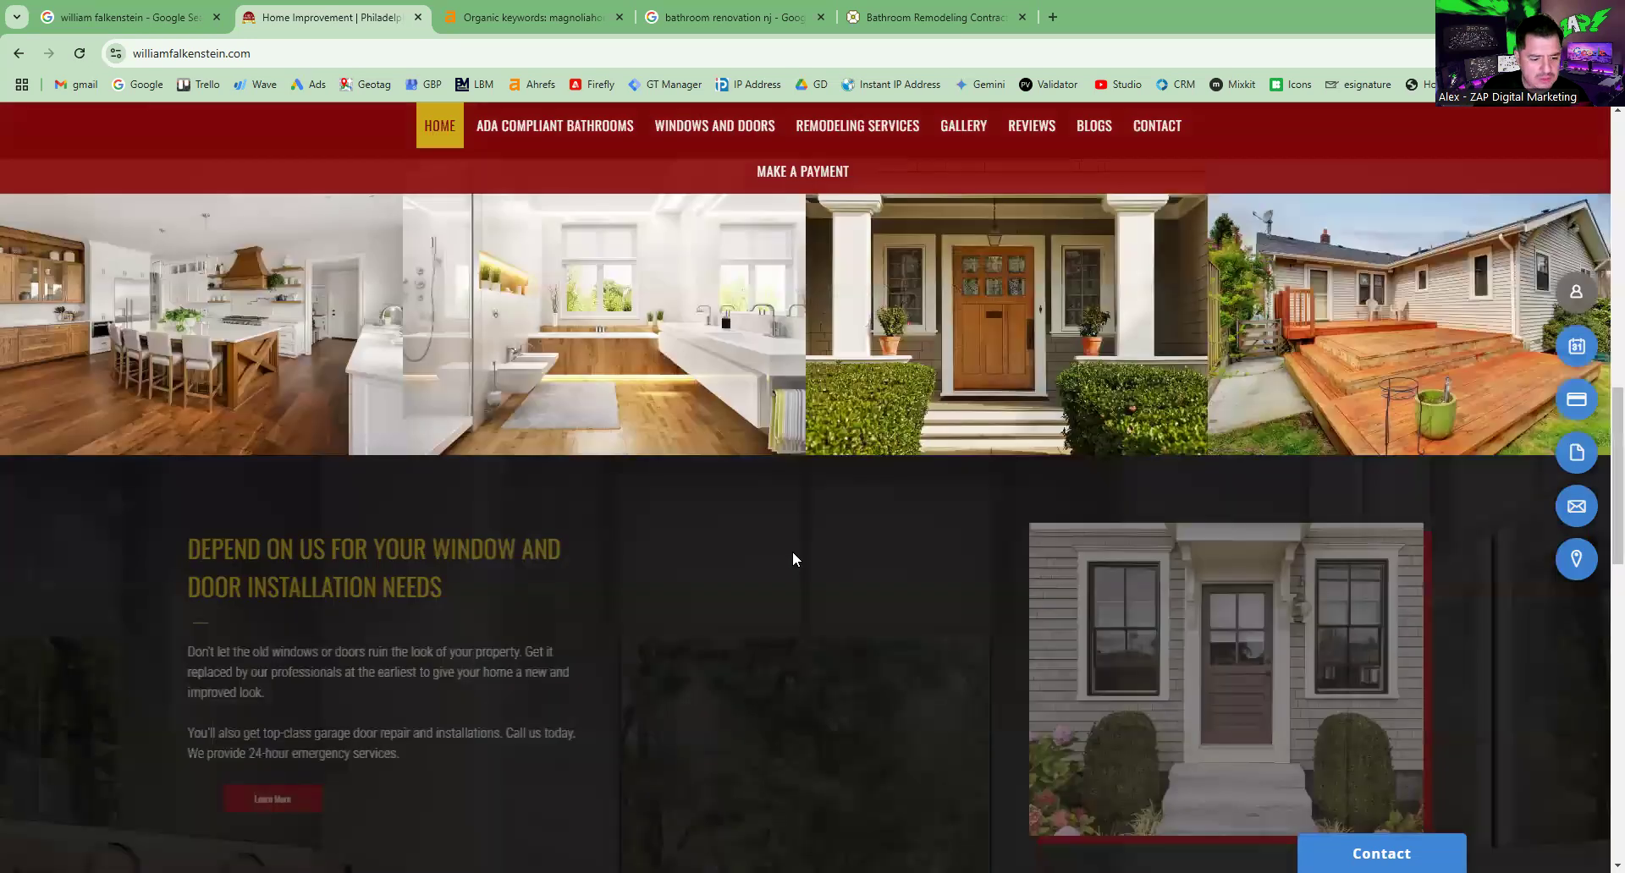
scroll(704, 582, "down", 3)
scroll(703, 584, "down", 6)
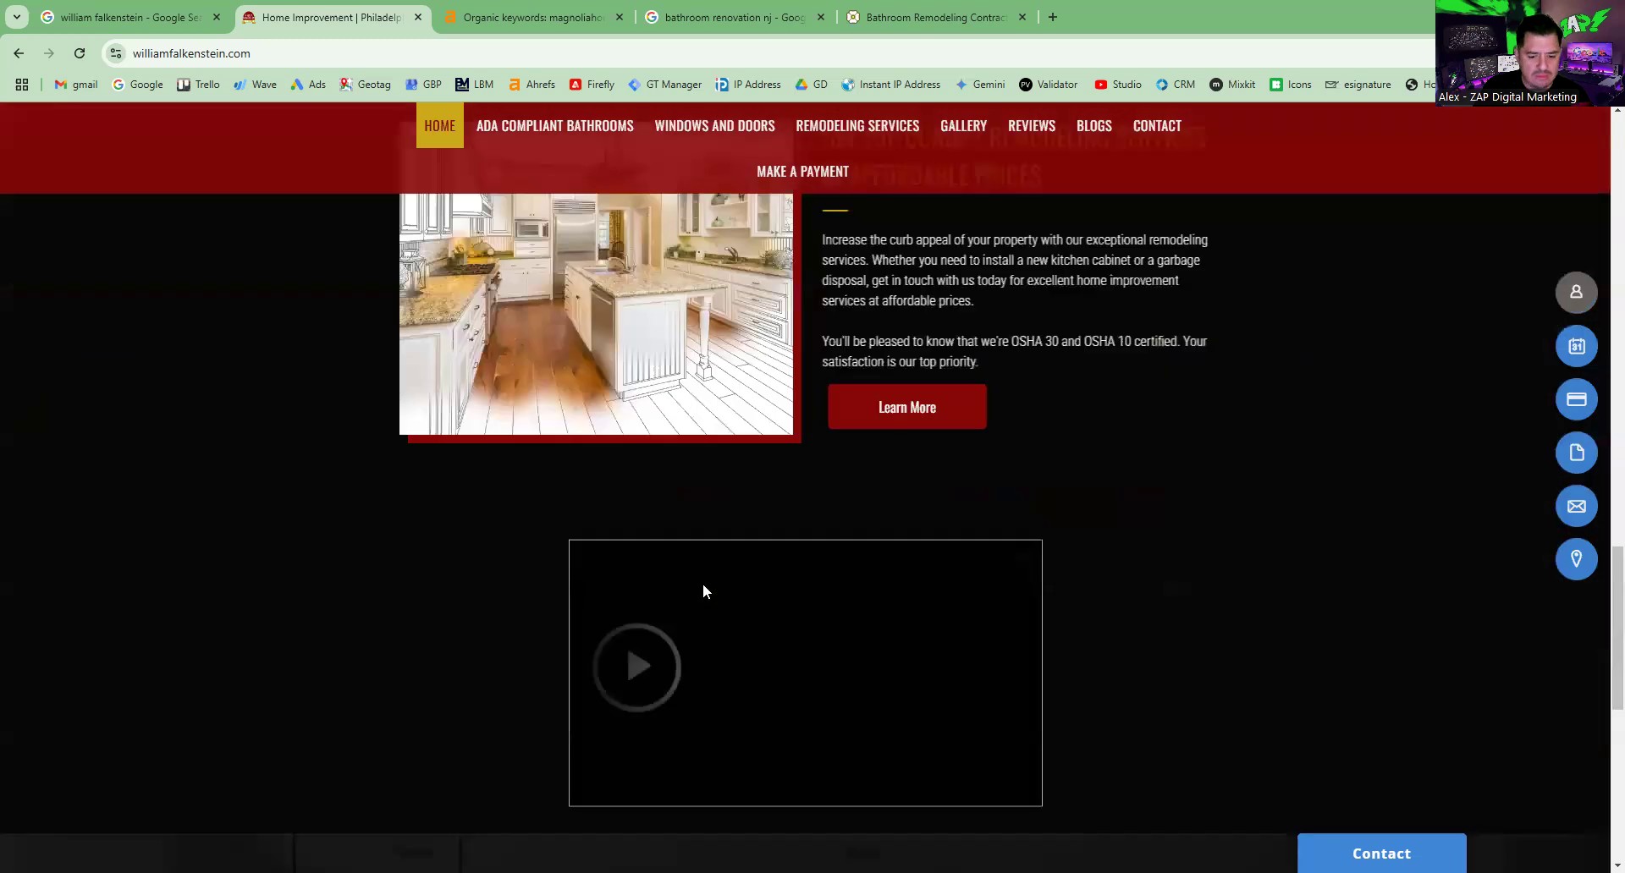
scroll(702, 590, "down", 10)
scroll(874, 648, "down", 1)
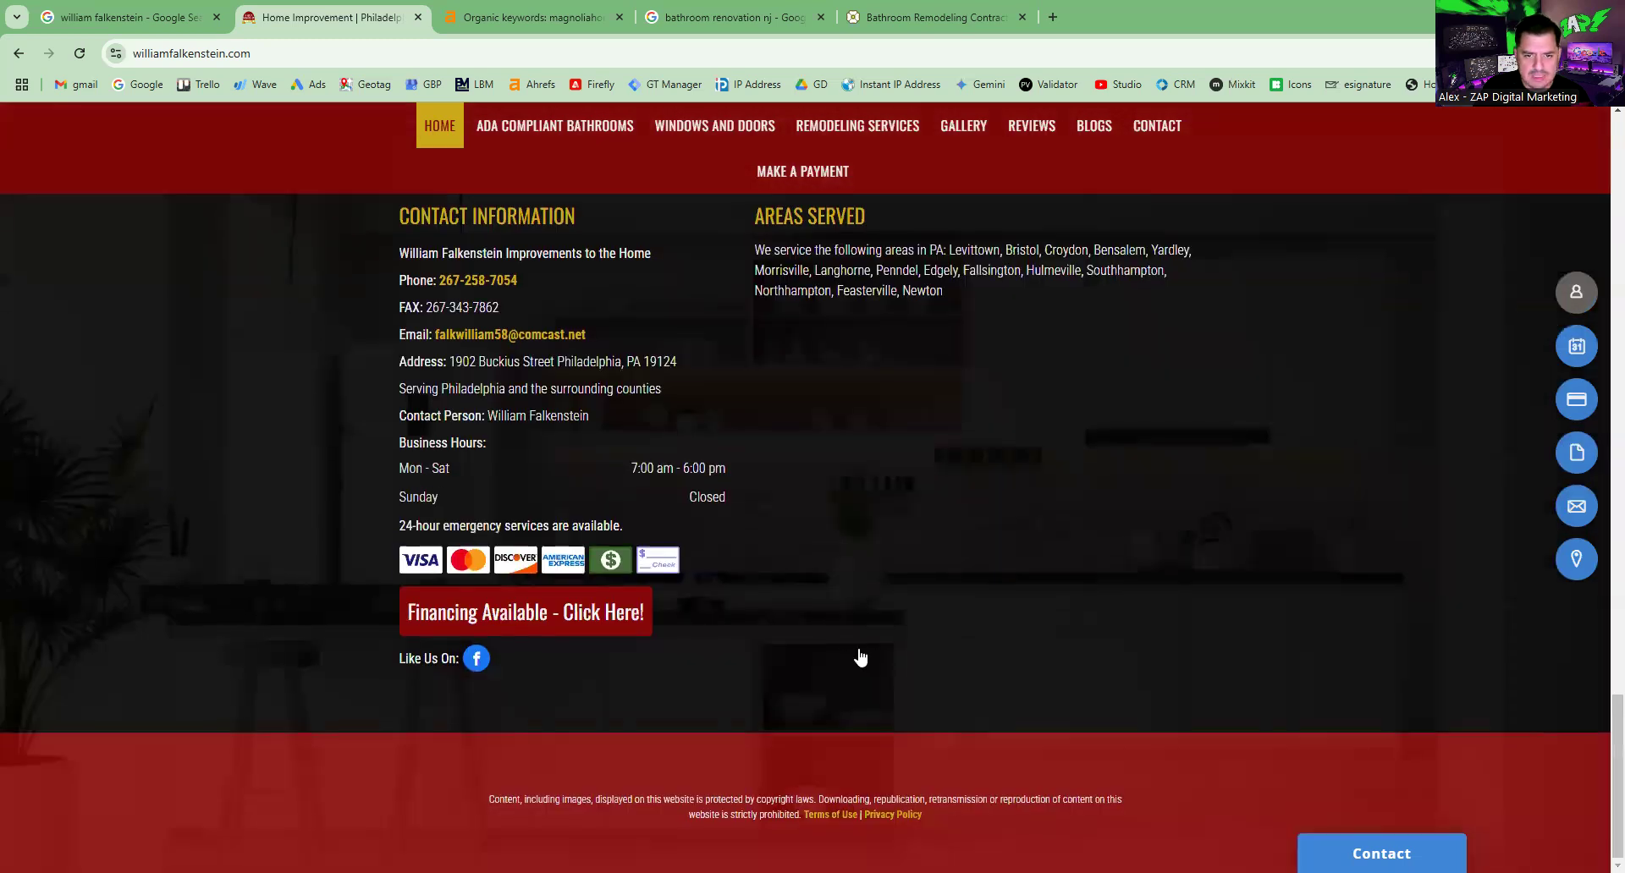
scroll(837, 634, "up", 10)
scroll(834, 628, "up", 15)
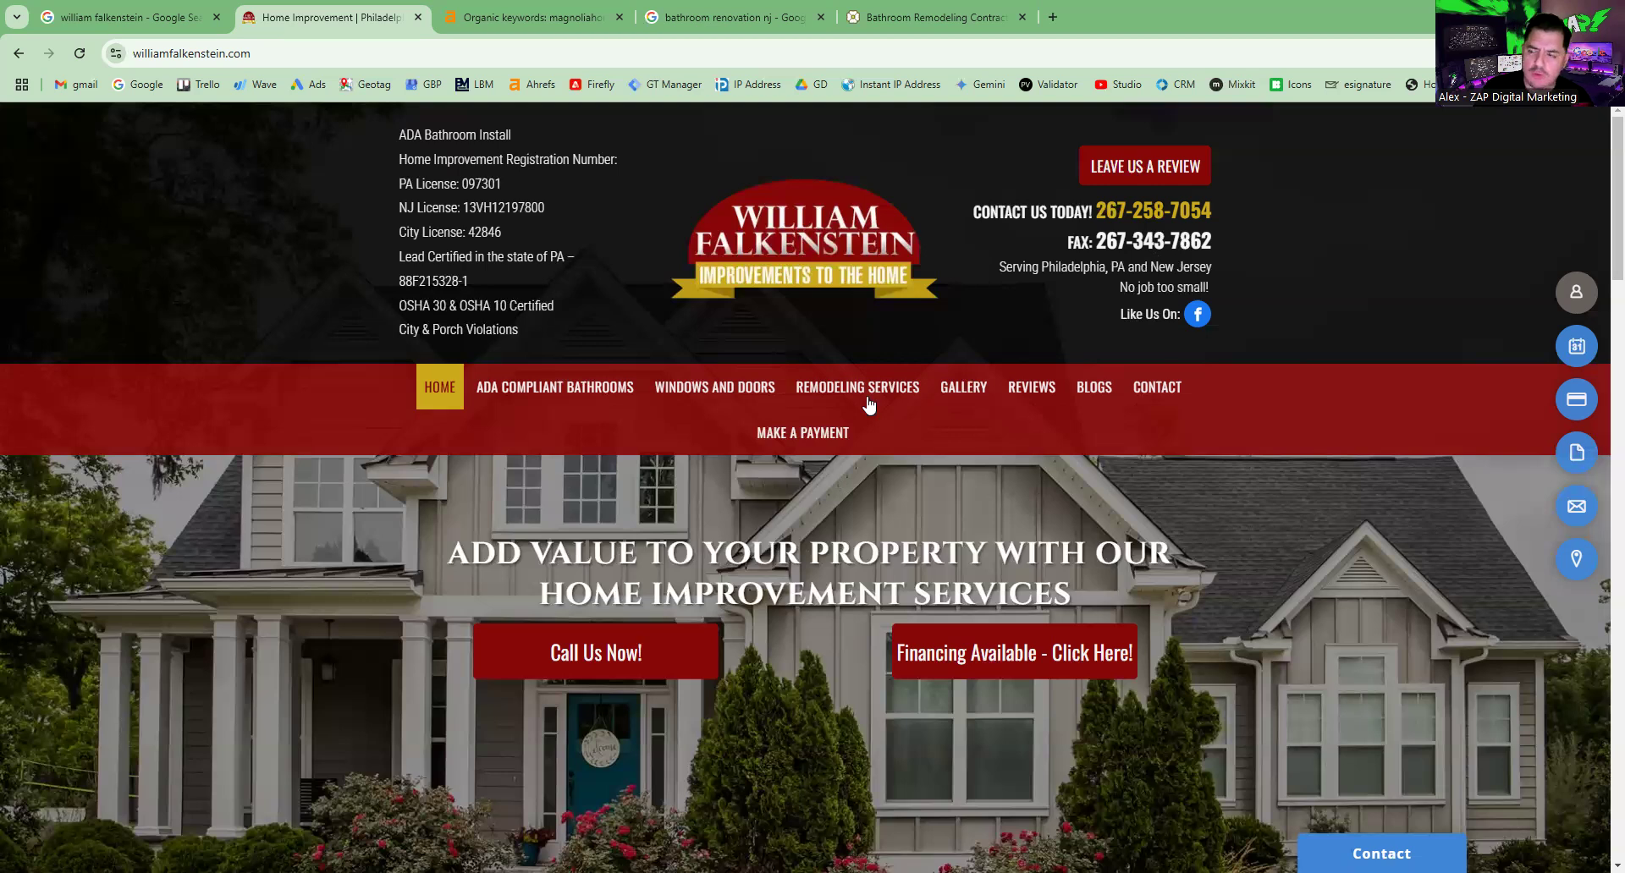
Open the contractor's Remodeling Services page and examine its list of outdoor remodeling options.
scroll(867, 406, "down", 5)
scroll(689, 577, "up", 5)
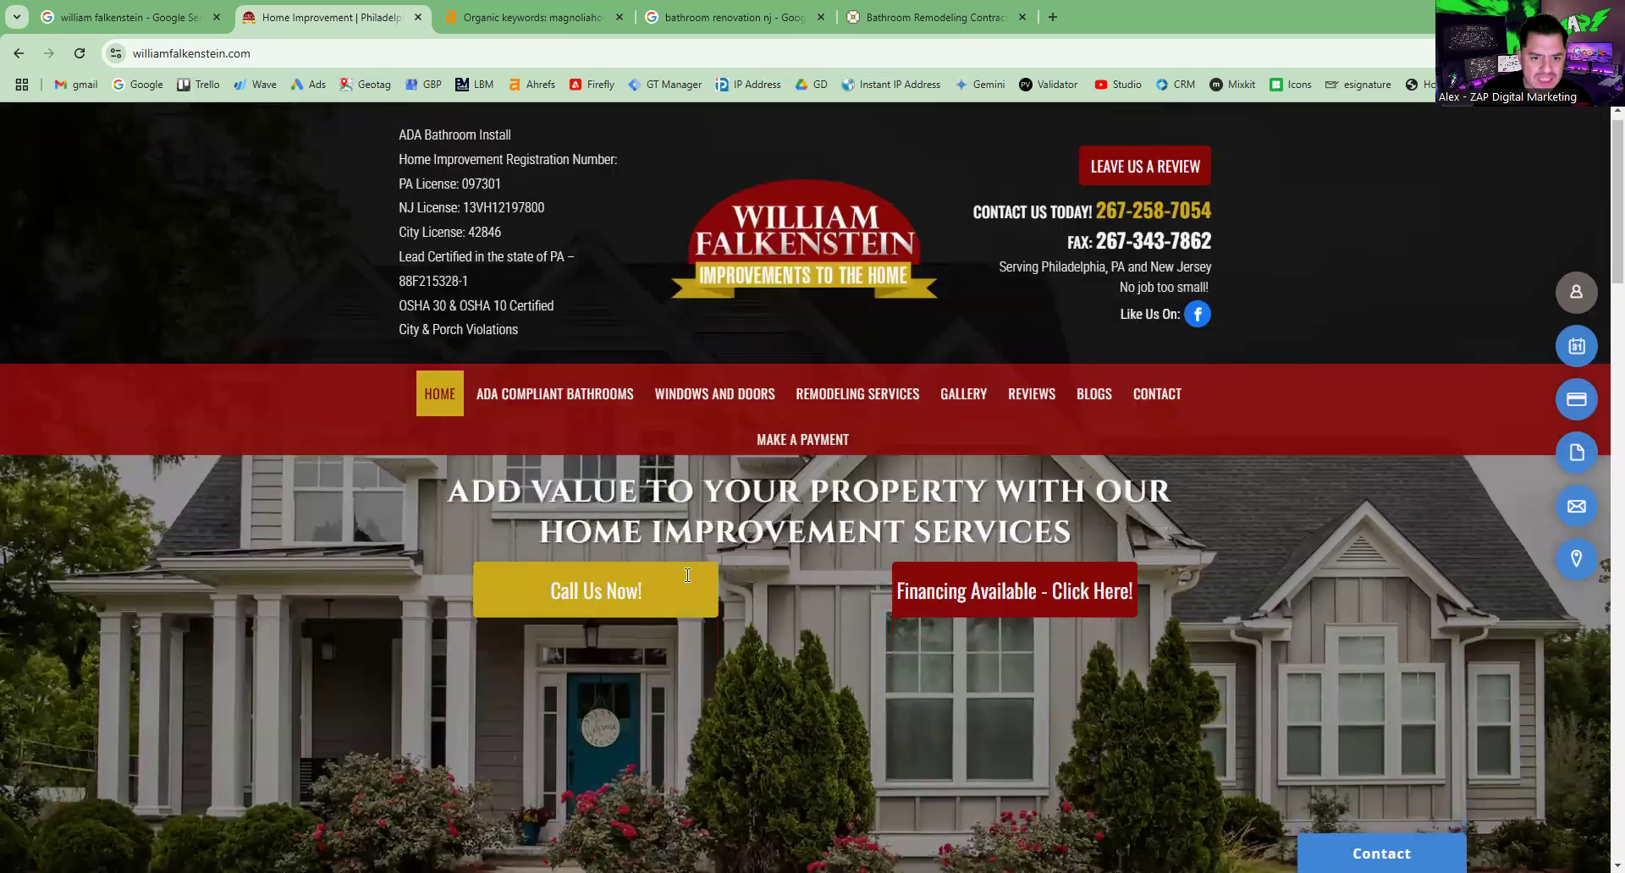
left_click(572, 385)
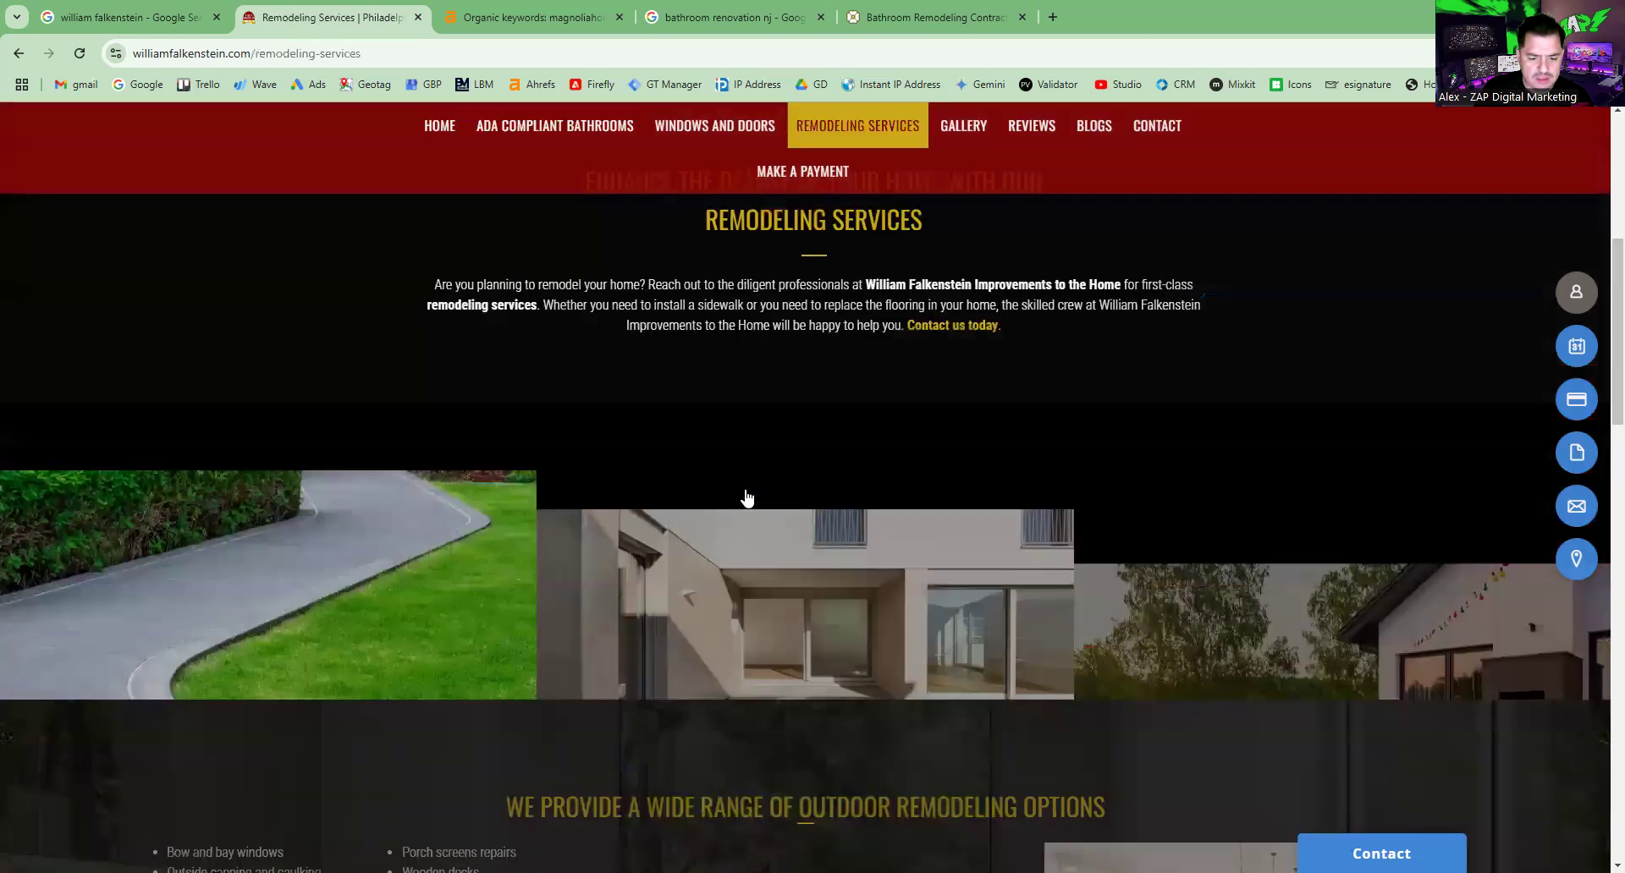
scroll(469, 381, "down", 6)
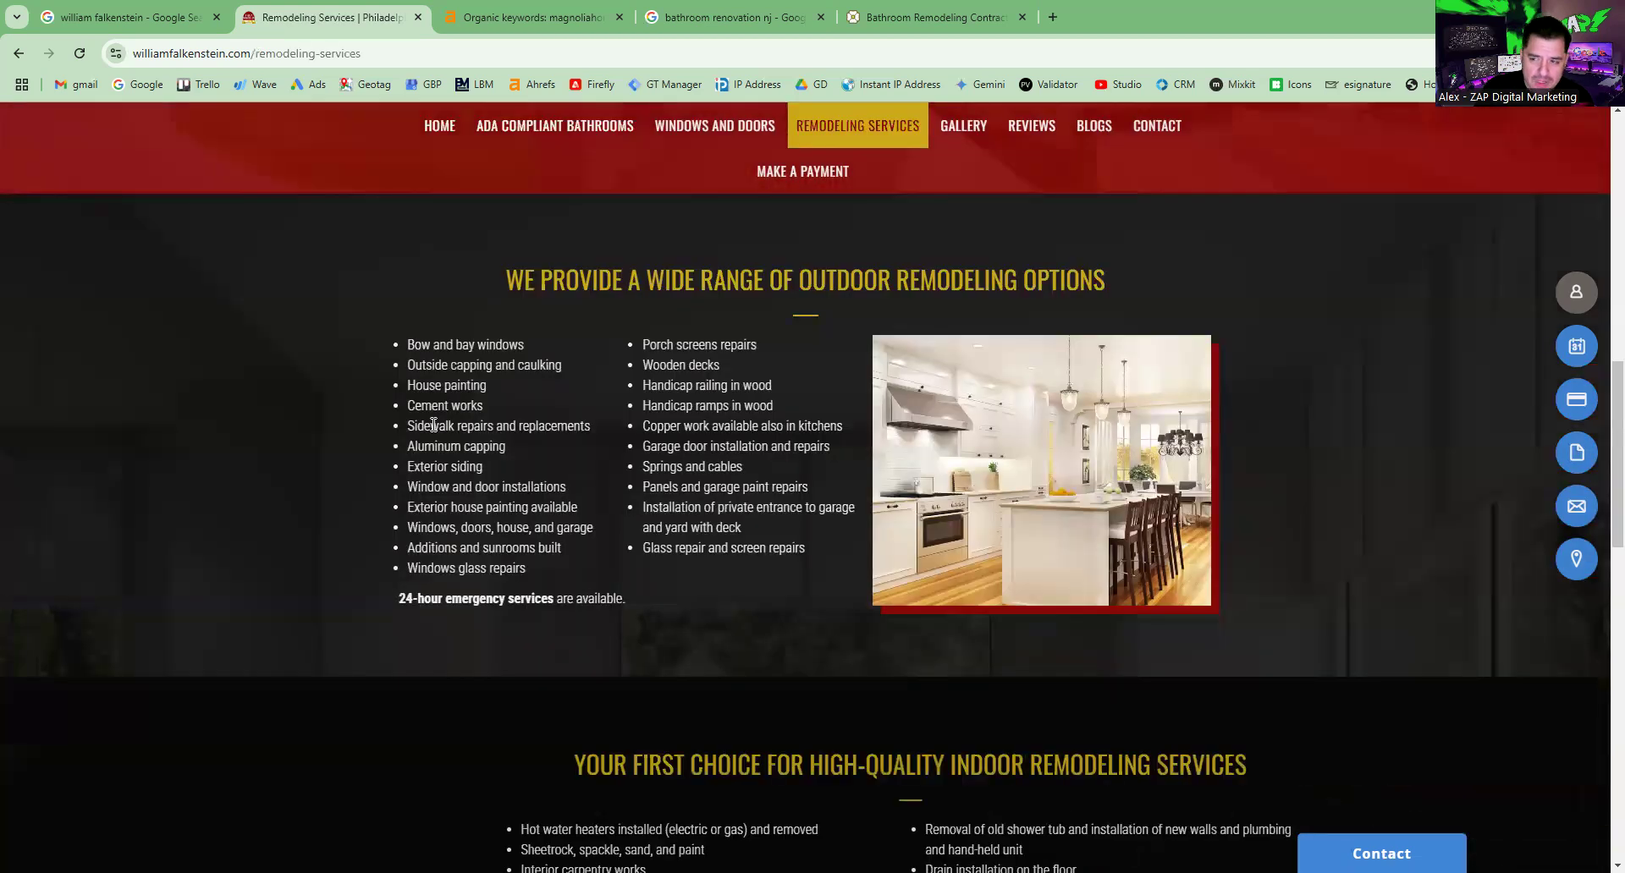